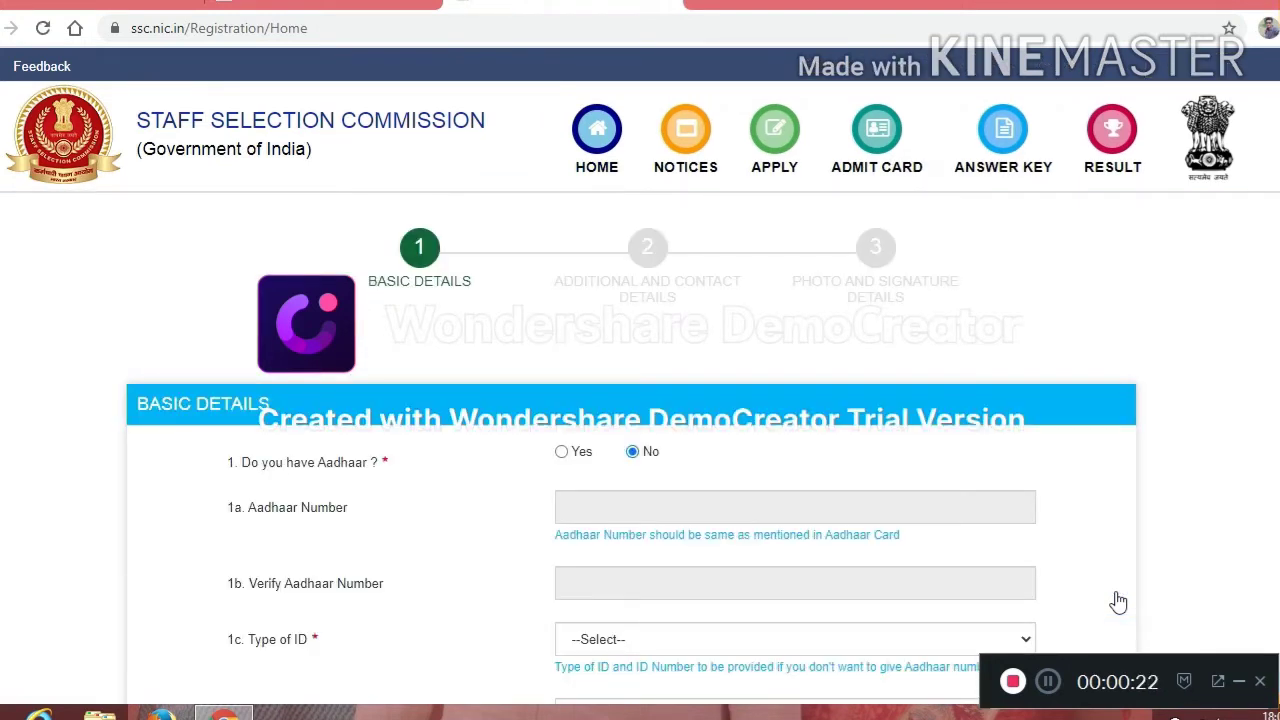
Declare in the basic details that the applicant has Aadhaar, and enter the Aadhaar number in both the number and verification fields
scroll(1261, 270, "down", 2)
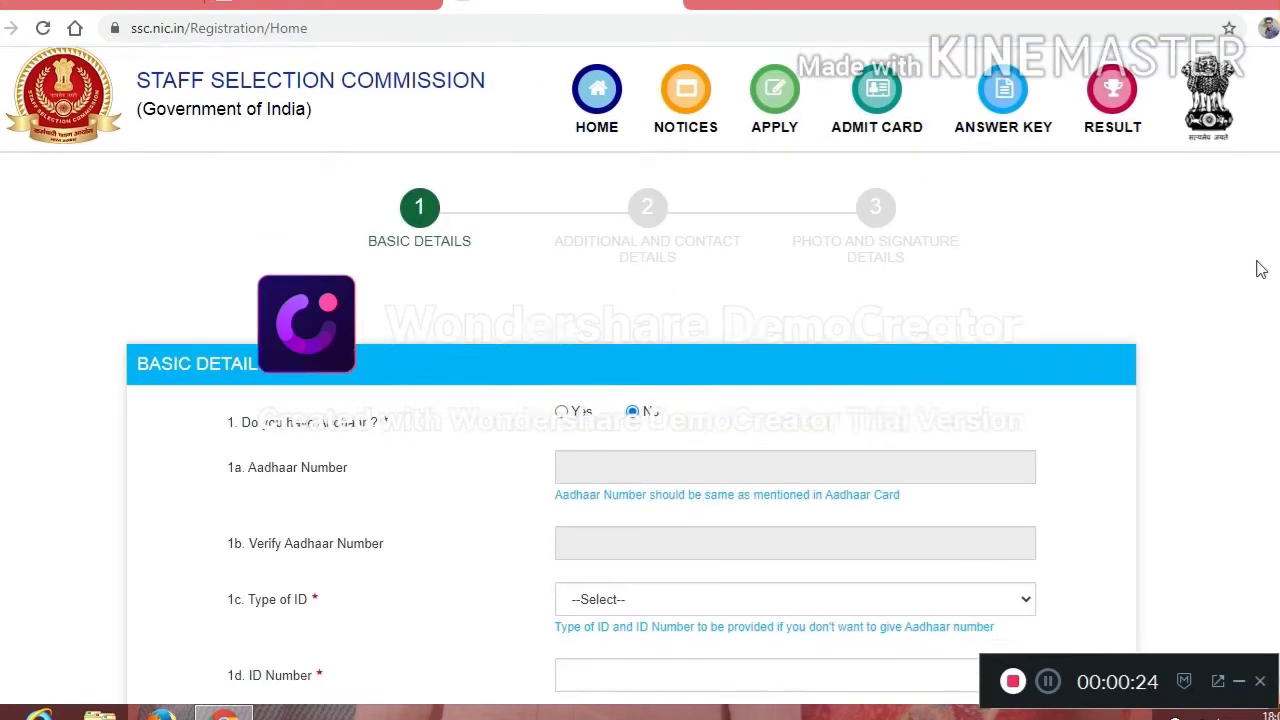
scroll(1261, 270, "up", 2)
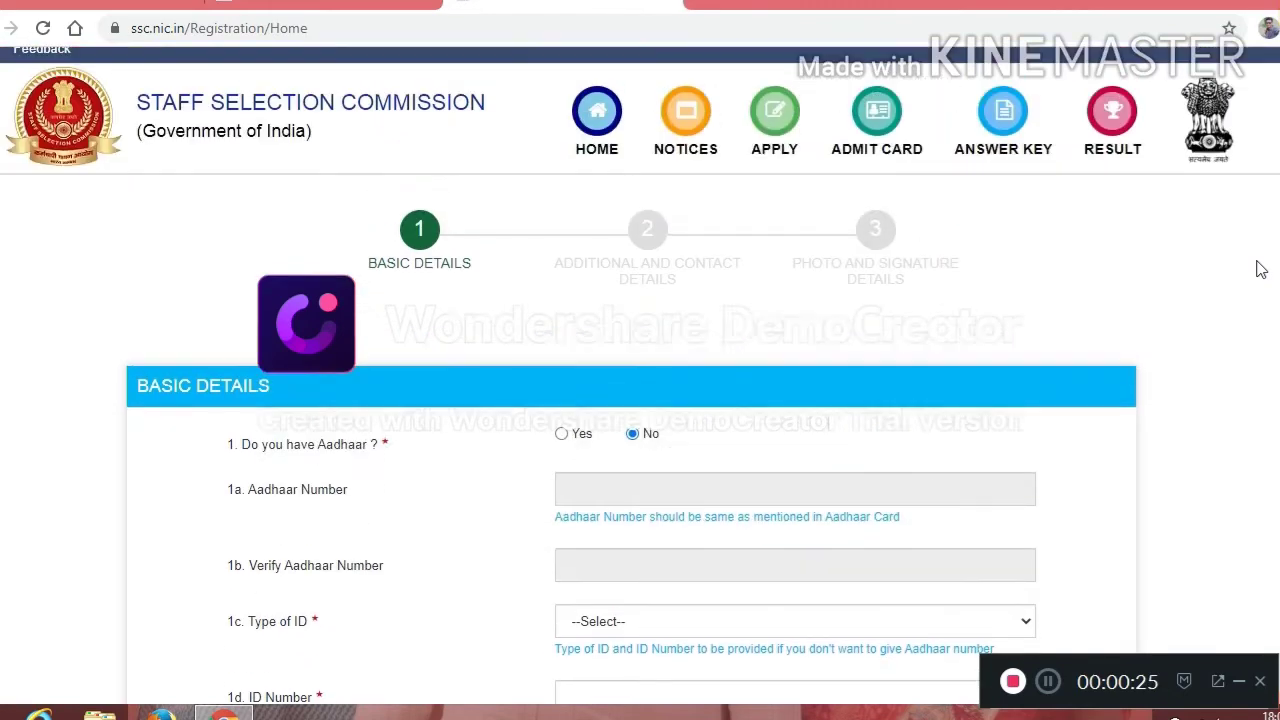
scroll(1261, 270, "down", 3)
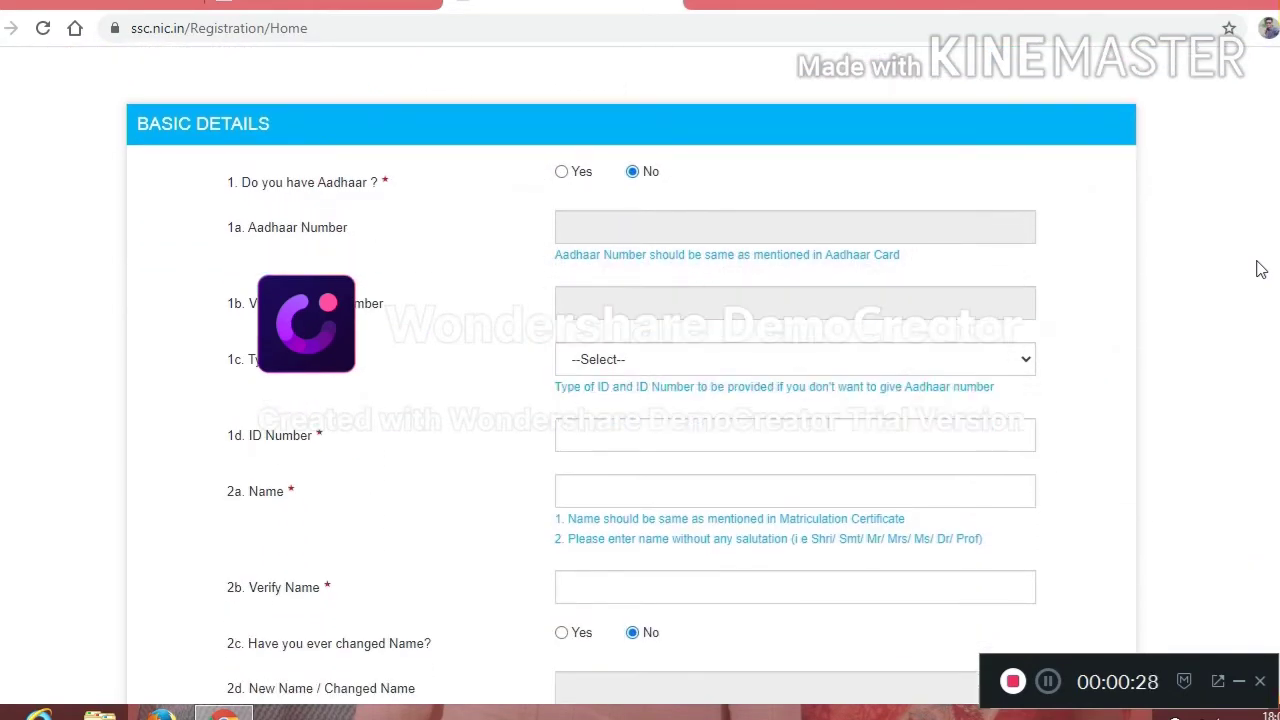
left_click(561, 172)
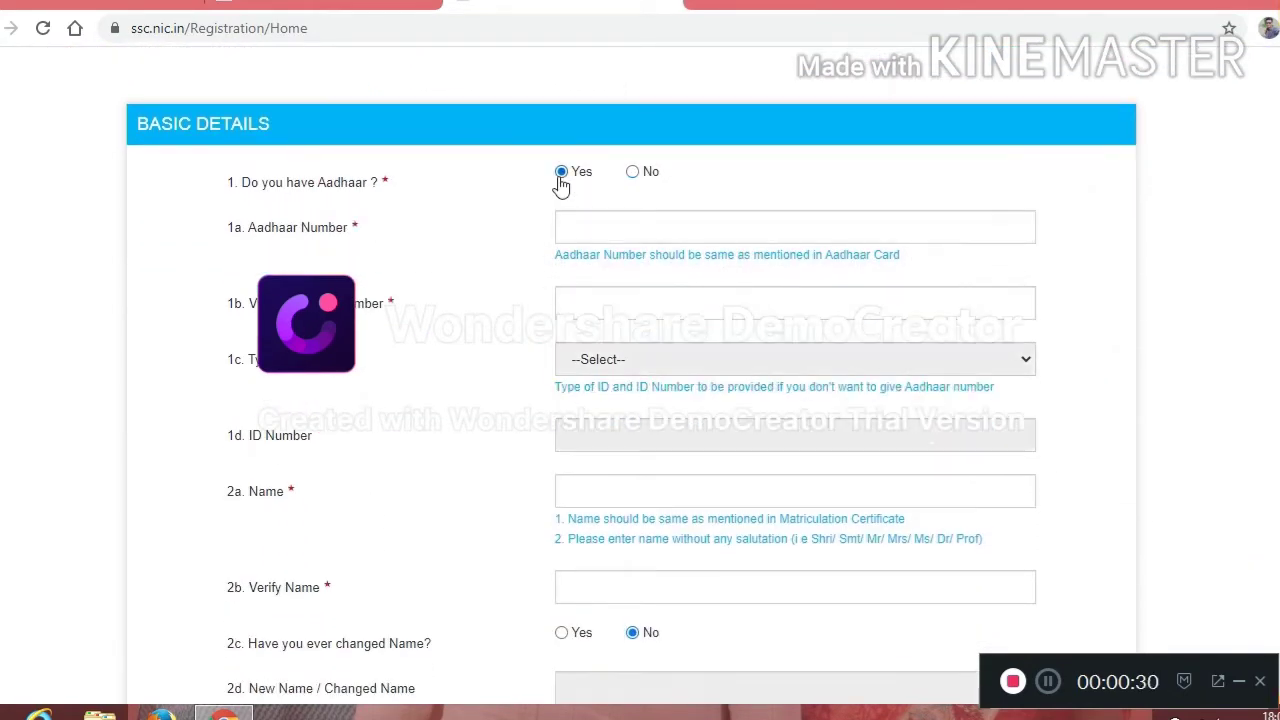
left_click(605, 227)
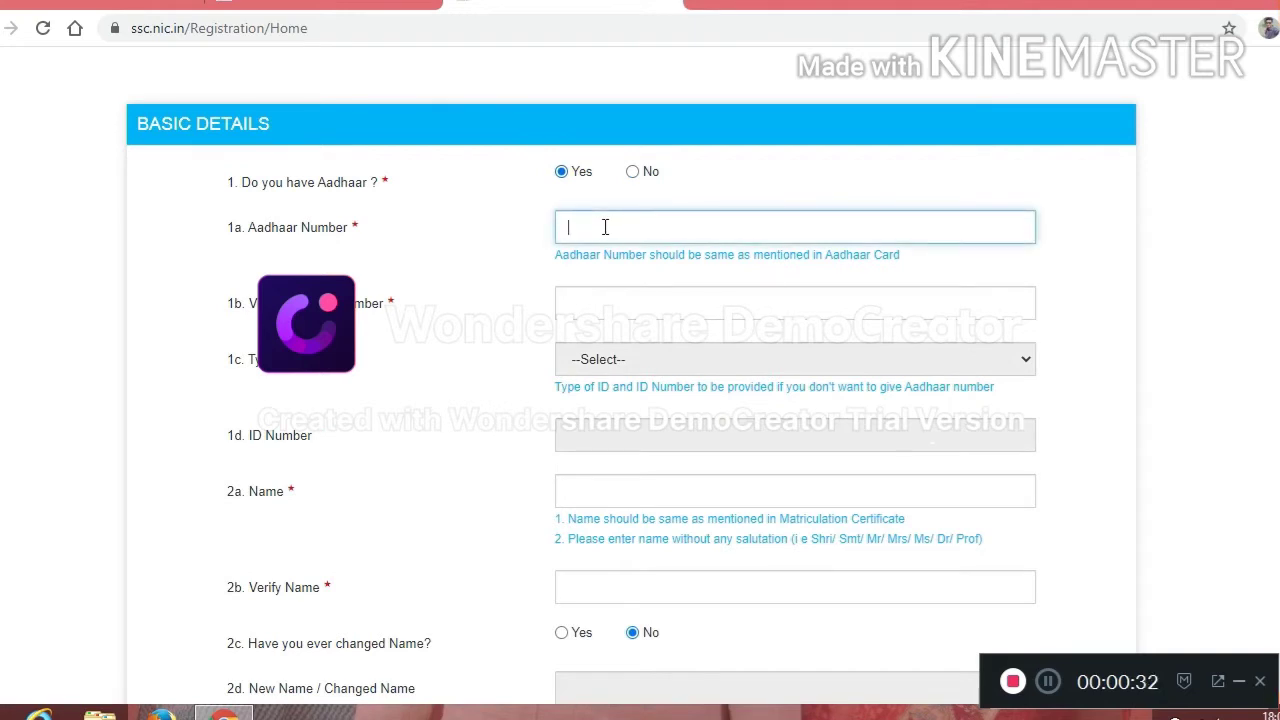
type("123456789101")
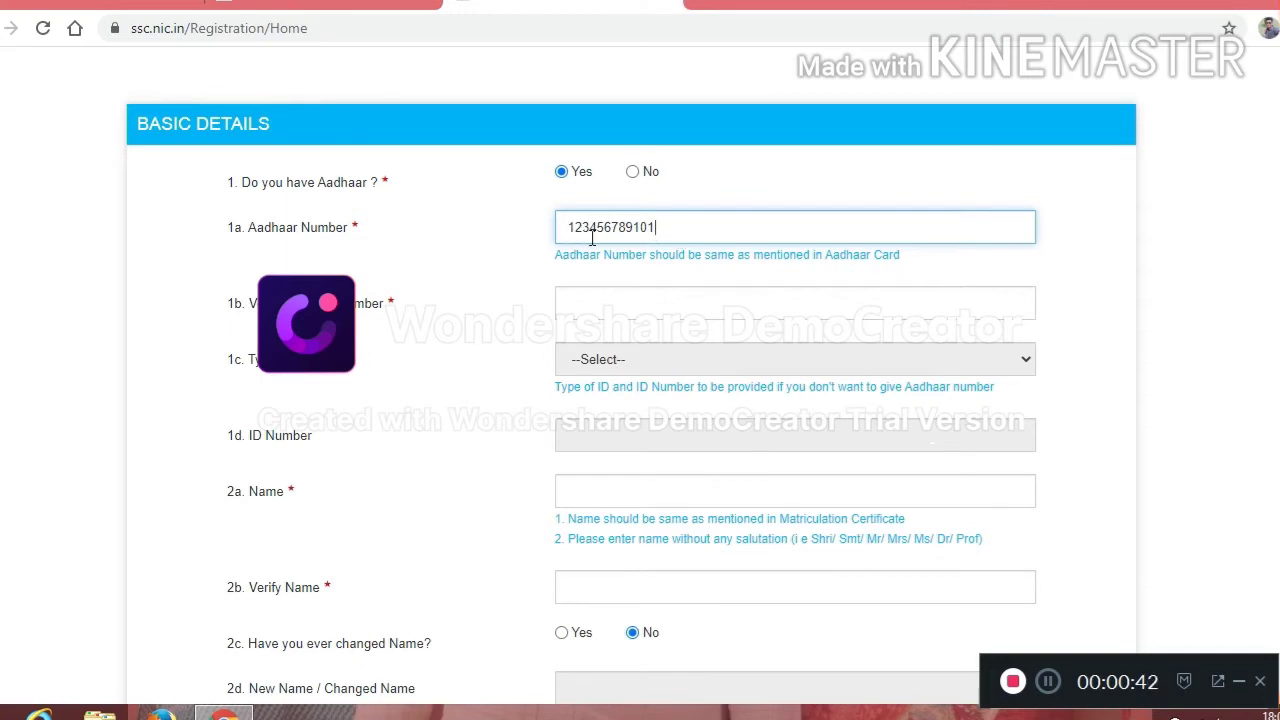
left_click(595, 307)
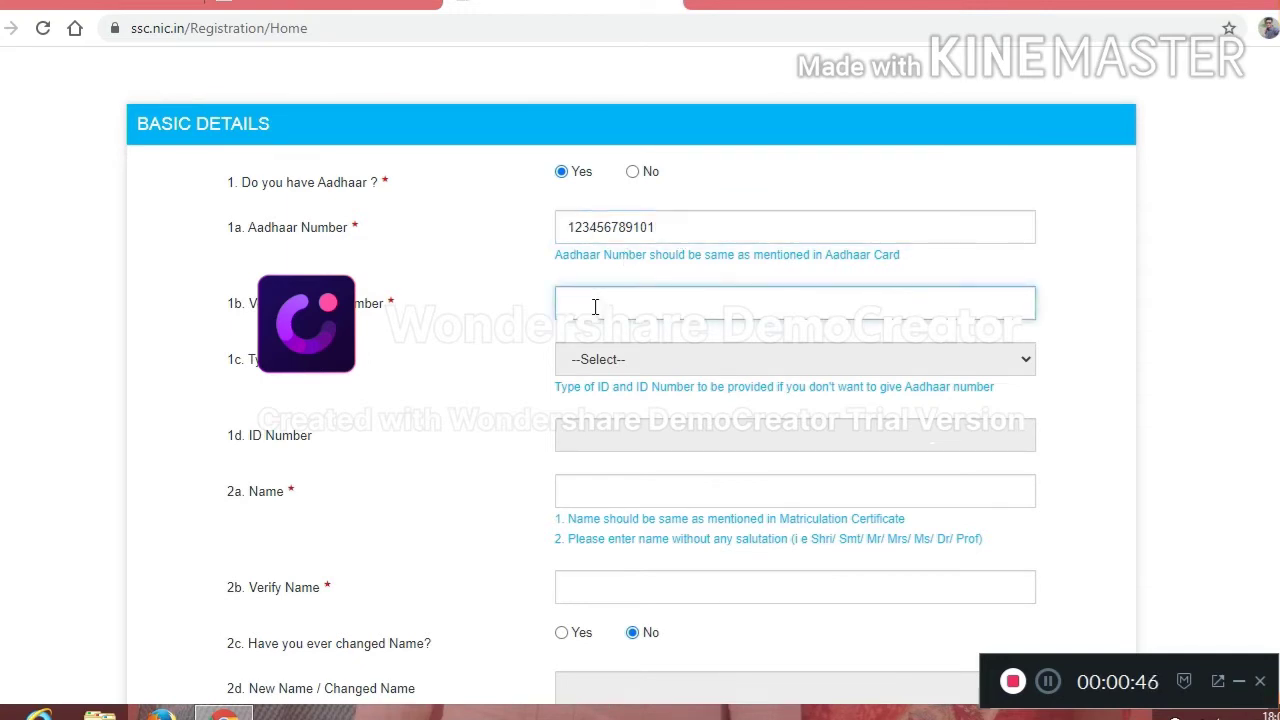
type("1234")
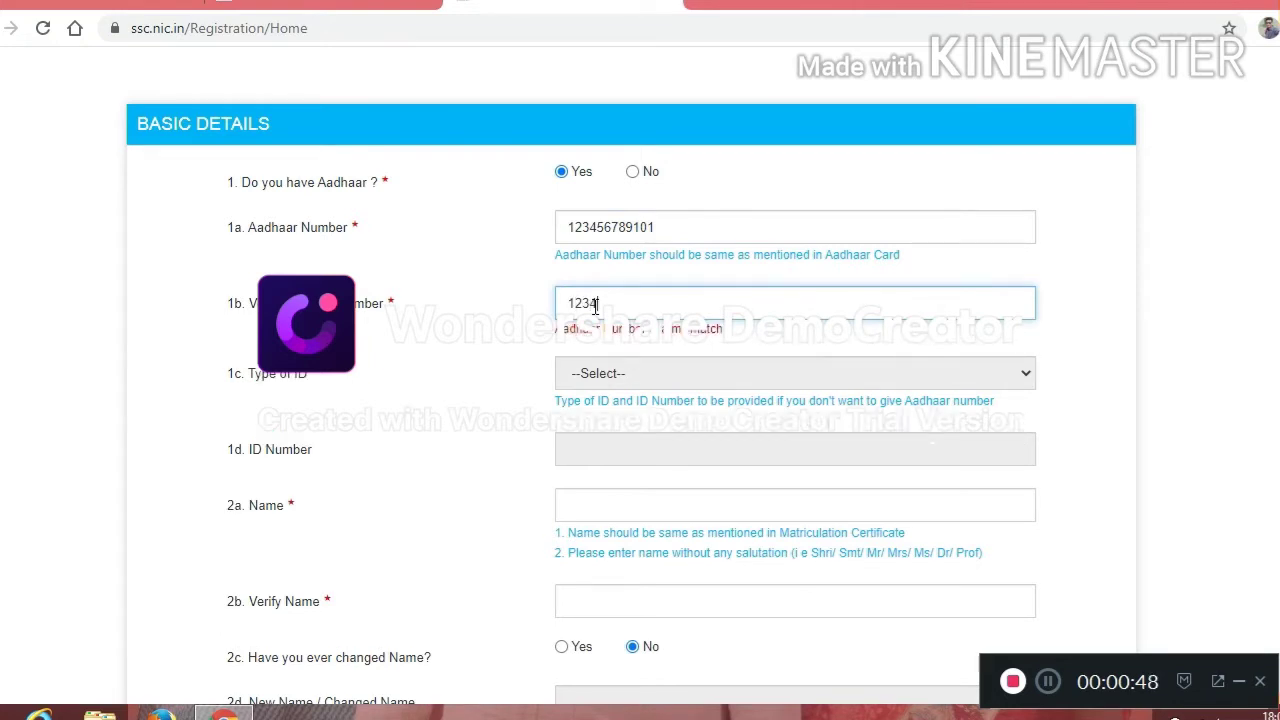
type("56789101")
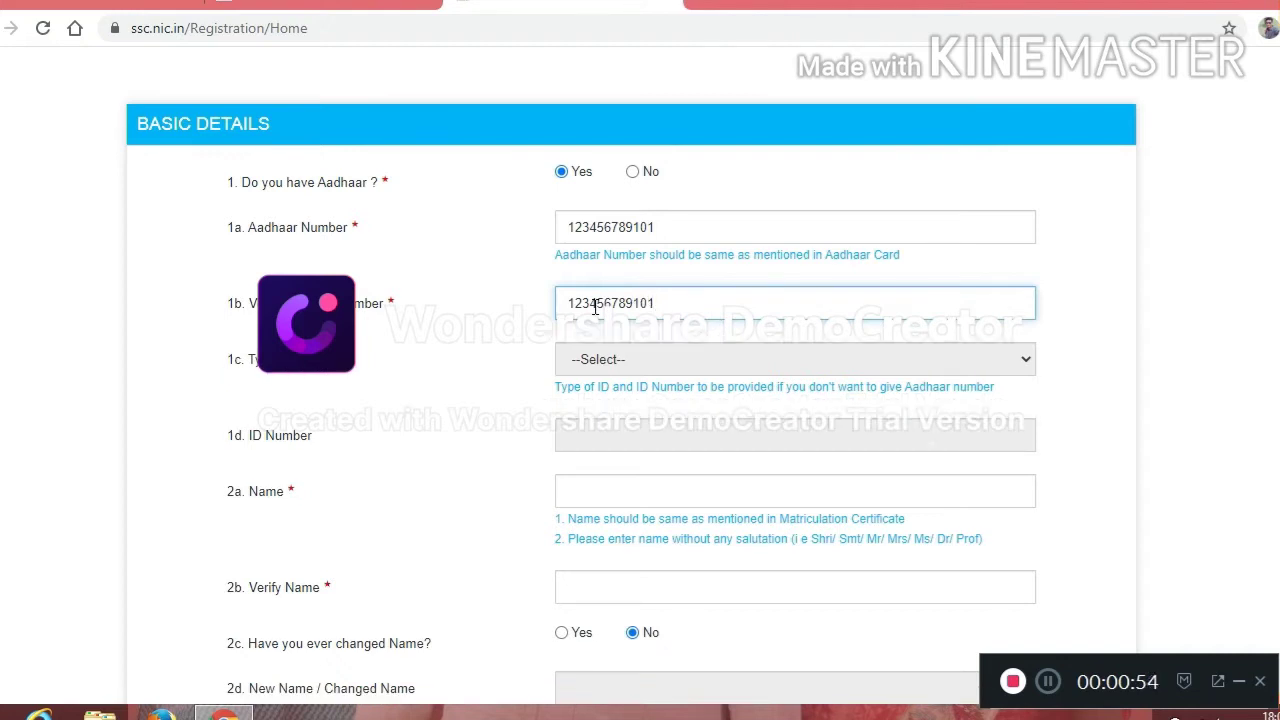
left_click(386, 390)
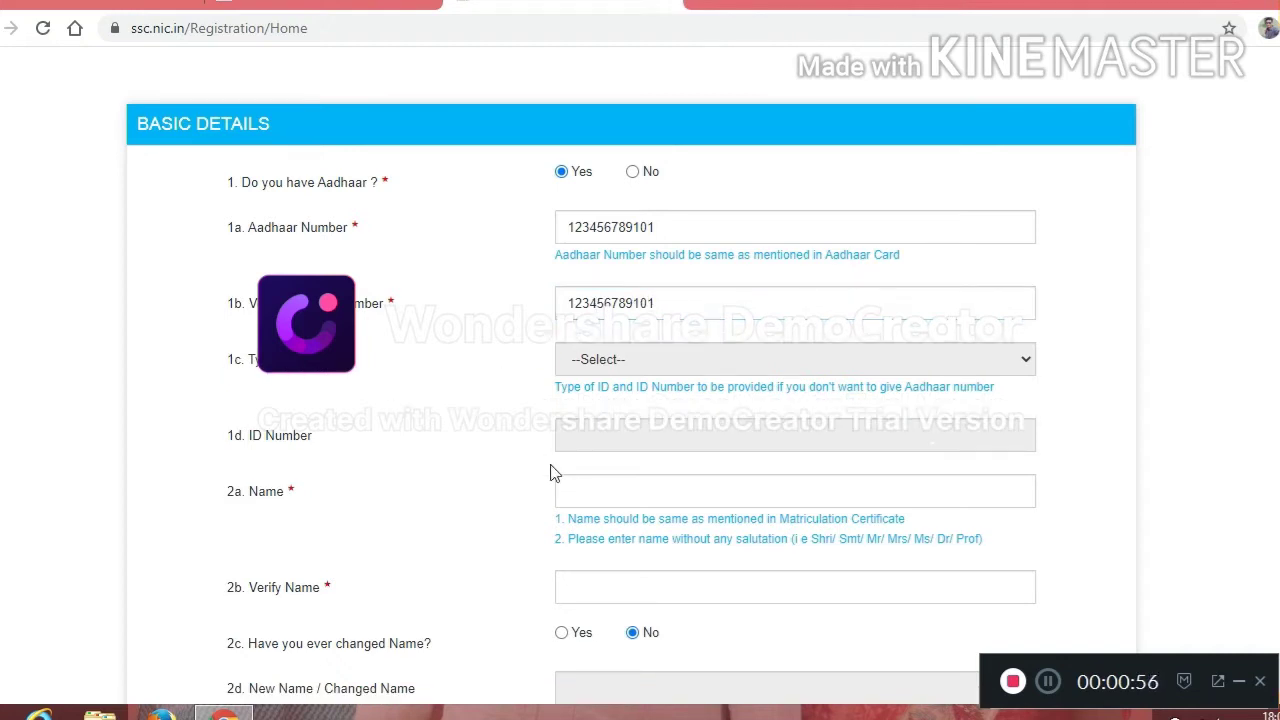
Enter TELUGU COMPETITIVE EXAMS PORTAL as the applicant's name and repeat it for name verification
left_click(623, 490)
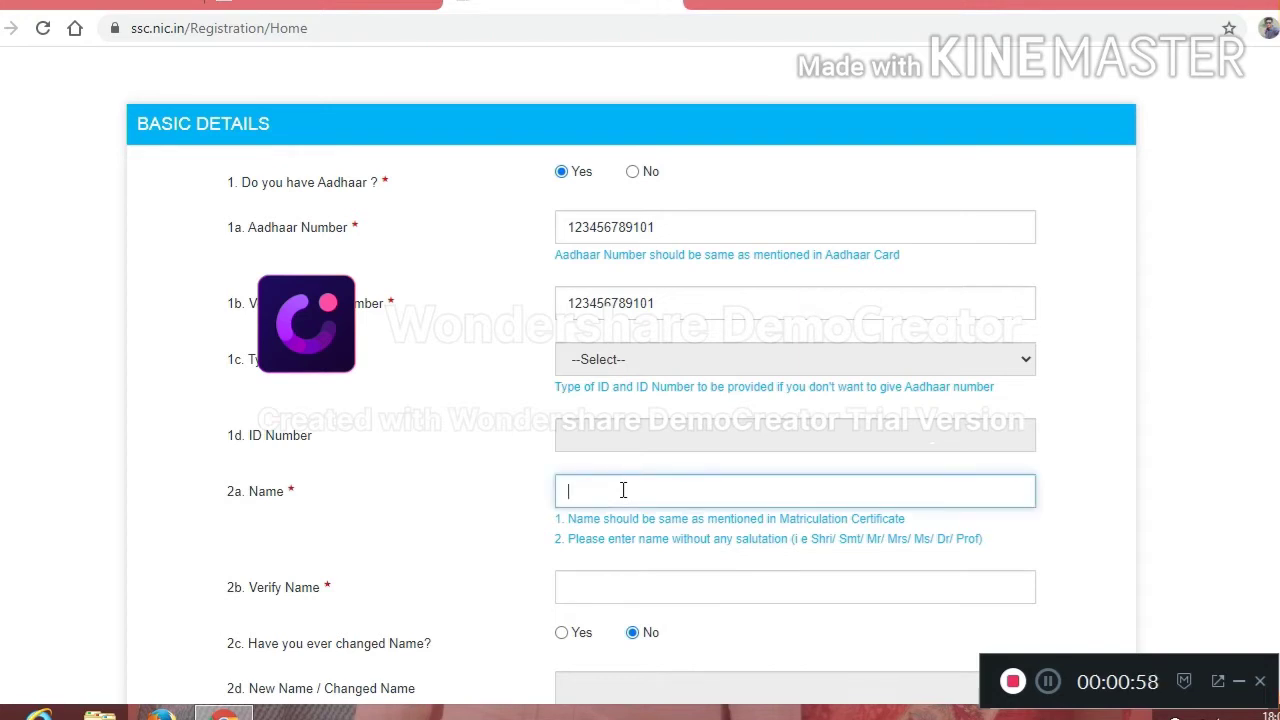
type("TELUGU COMPETITIVE ")
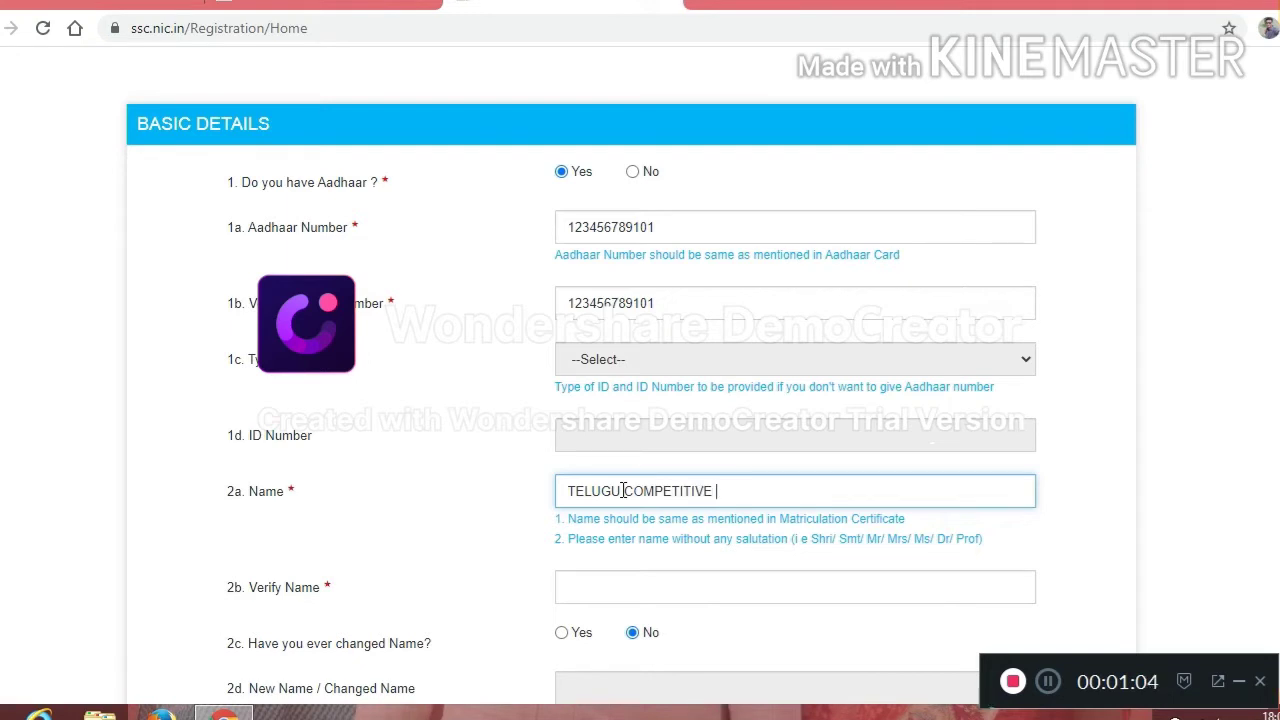
type("EXAMS PORTAL")
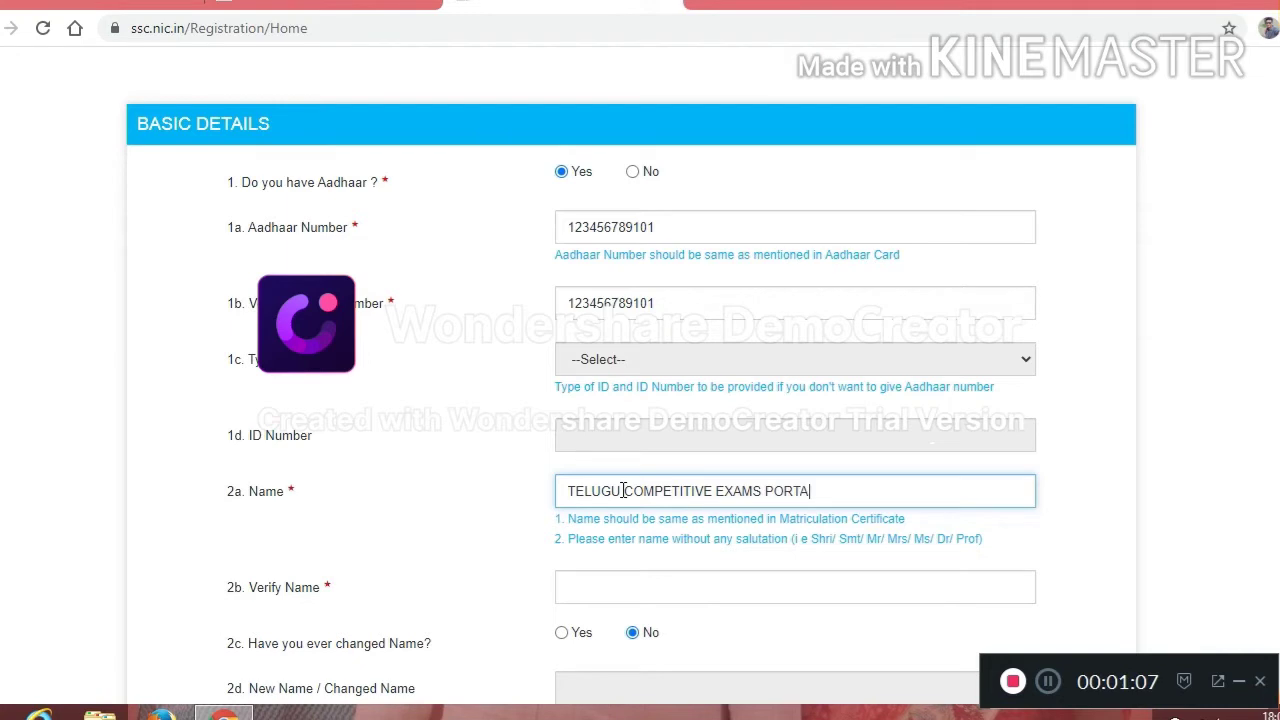
left_click(607, 589)
type("TE")
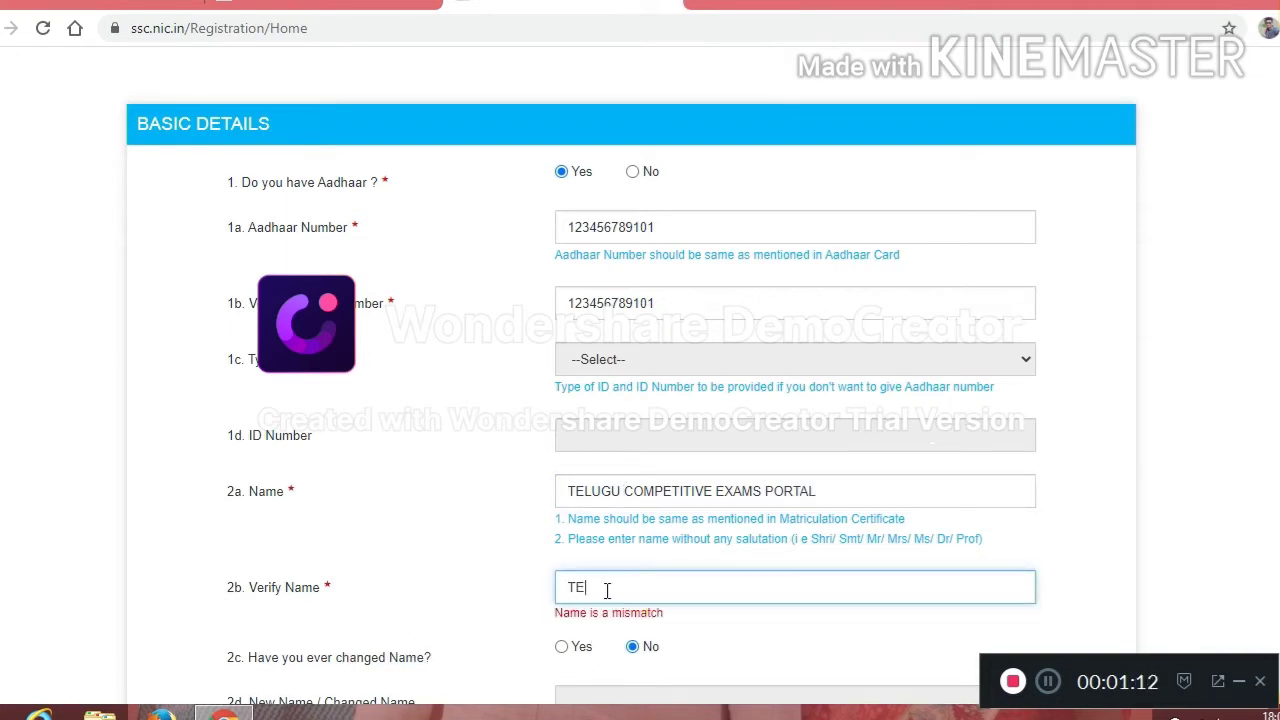
type("LUGU COMPETITI")
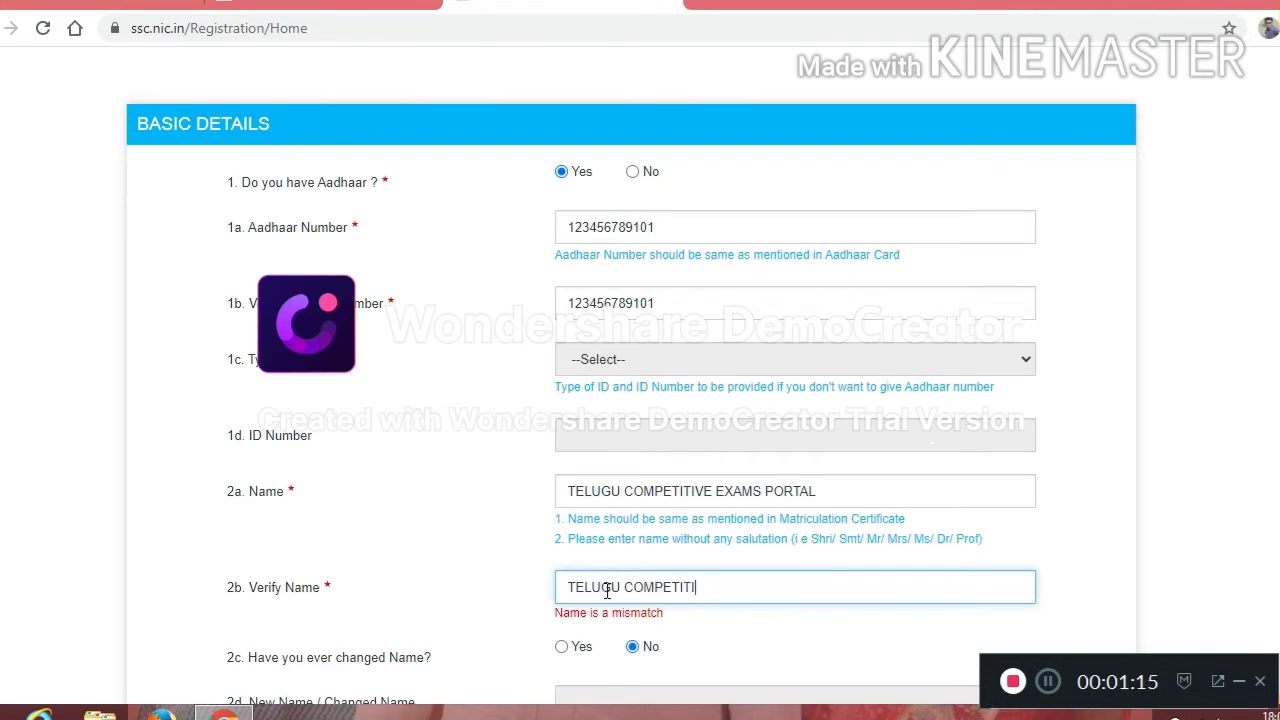
type("VE EXAMS PORTAL")
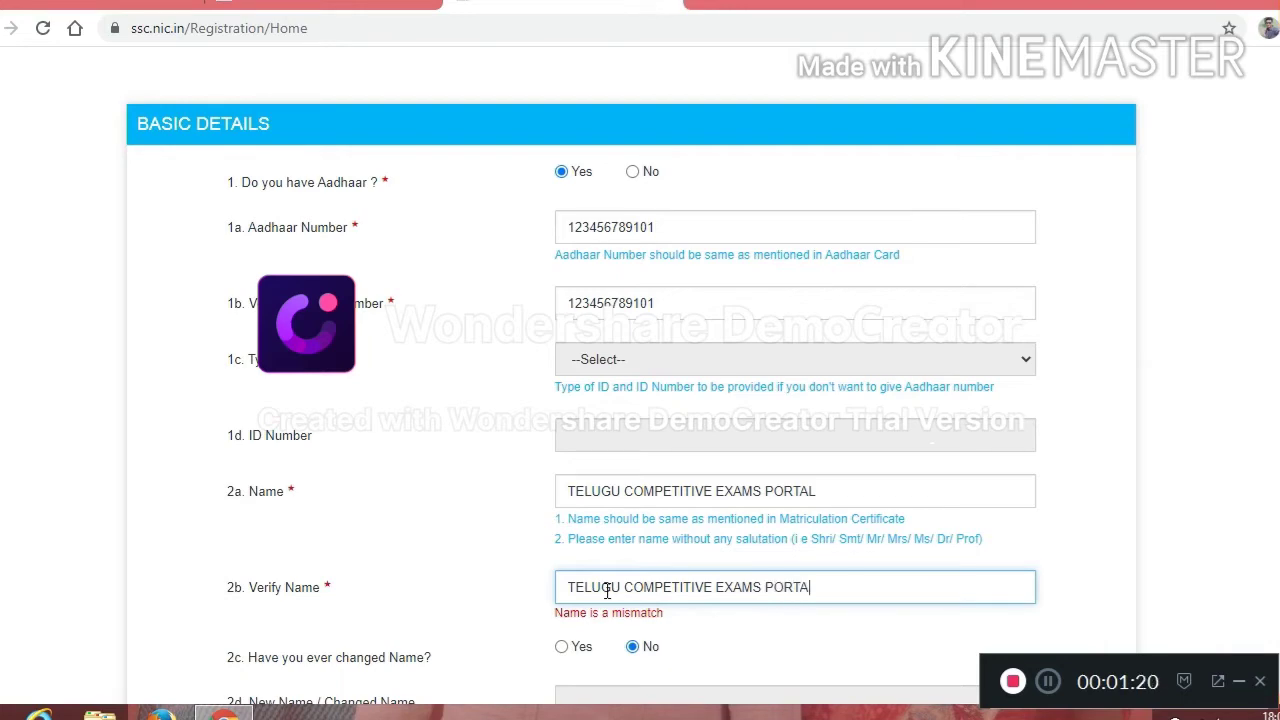
left_click(454, 603)
Enter SSC DELHI POLICE as the father's name and repeat it for the father's name verification
scroll(457, 605, "down", 2)
scroll(454, 605, "down", 3)
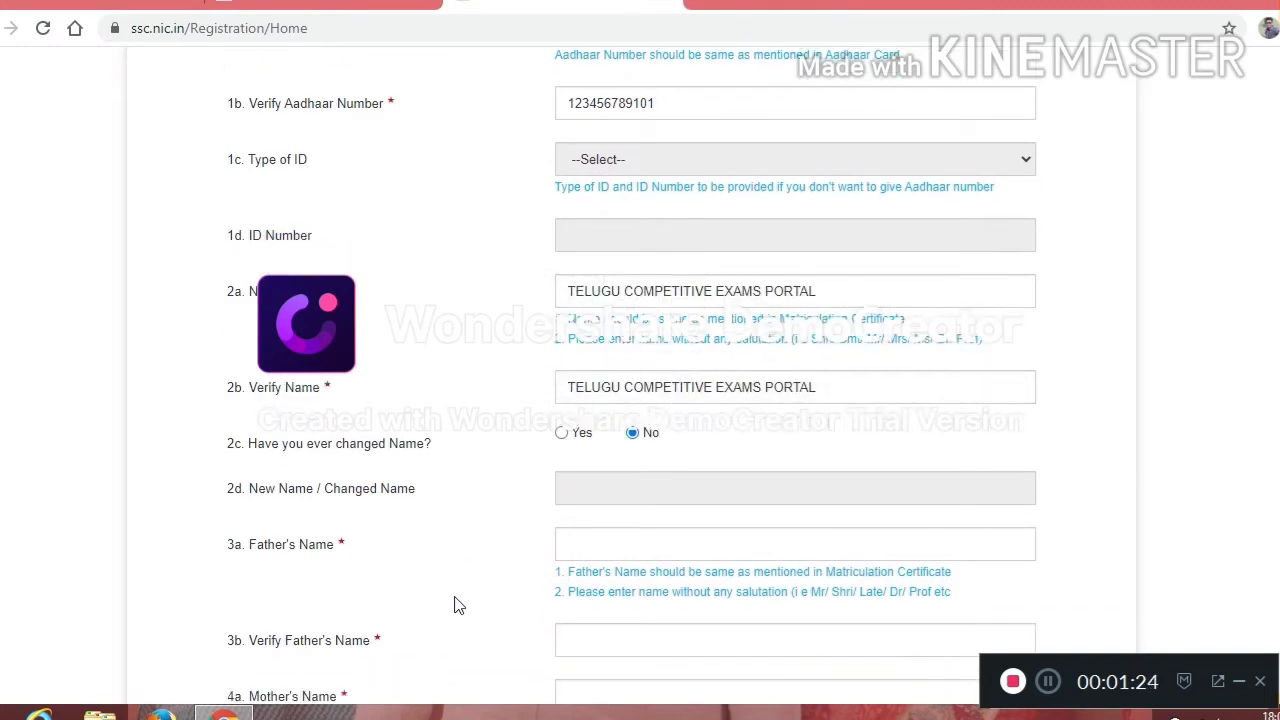
left_click(607, 538)
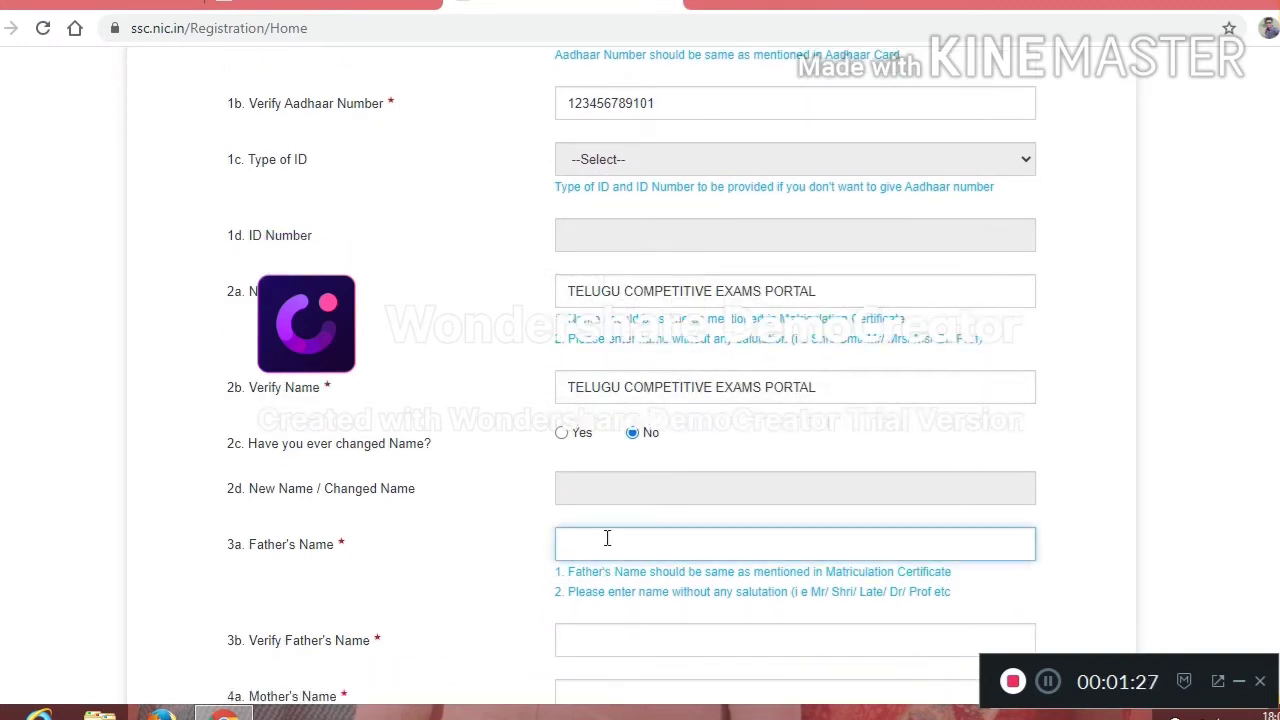
type("SSC DELHI POLICE")
left_click(605, 632)
type("SSC DELHI")
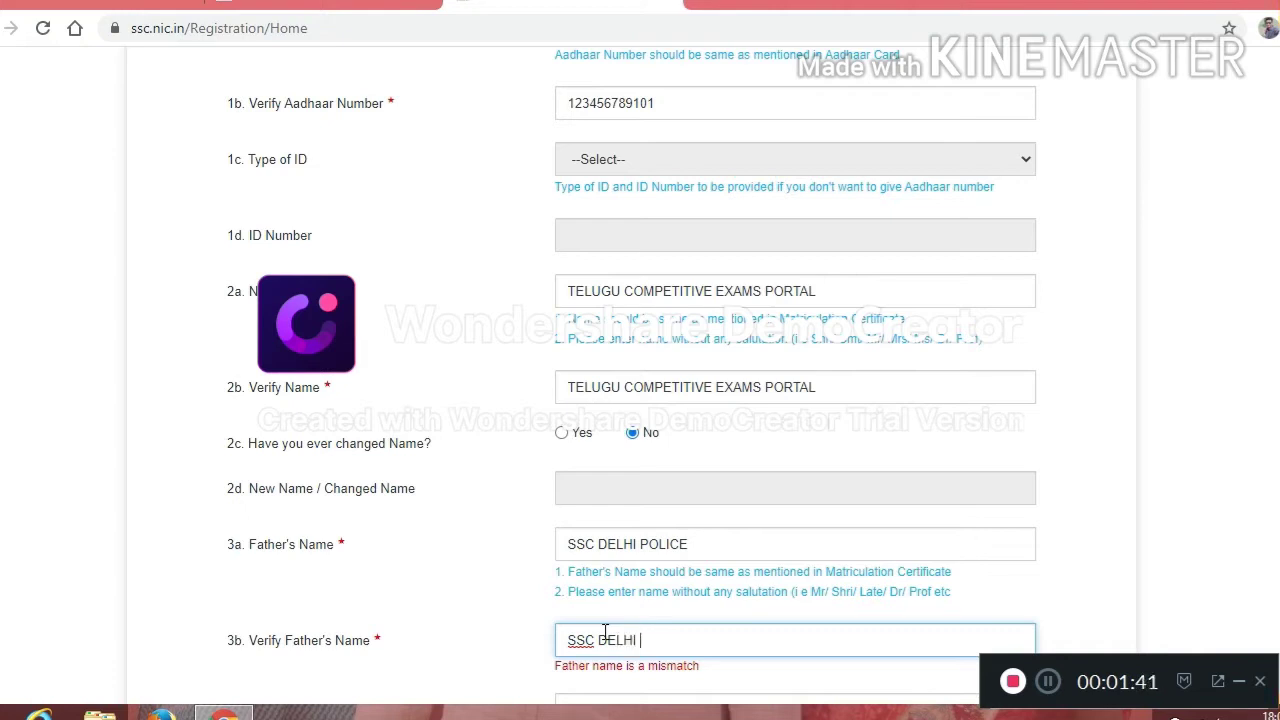
type(" POLICE")
left_click(435, 625)
Enter GOVT JOBS ALERTS as the mother's name and repeat it for the mother's name verification
scroll(435, 625, "down", 2)
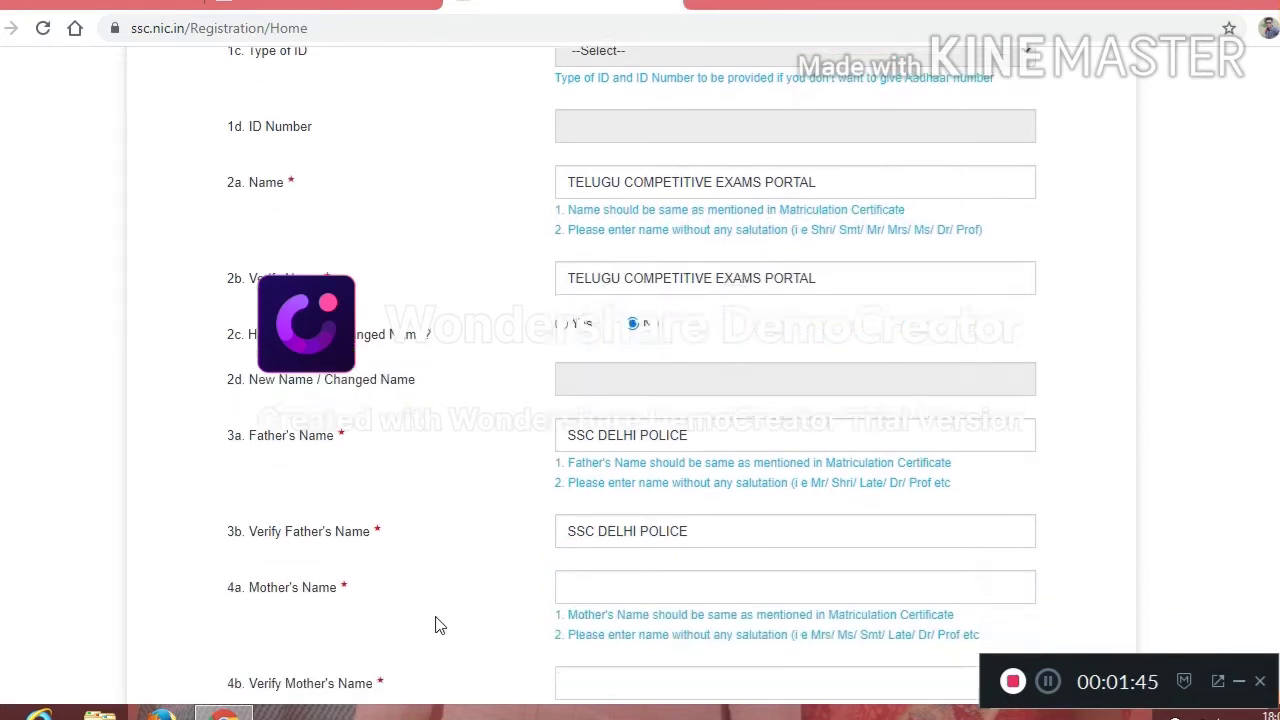
left_click(608, 545)
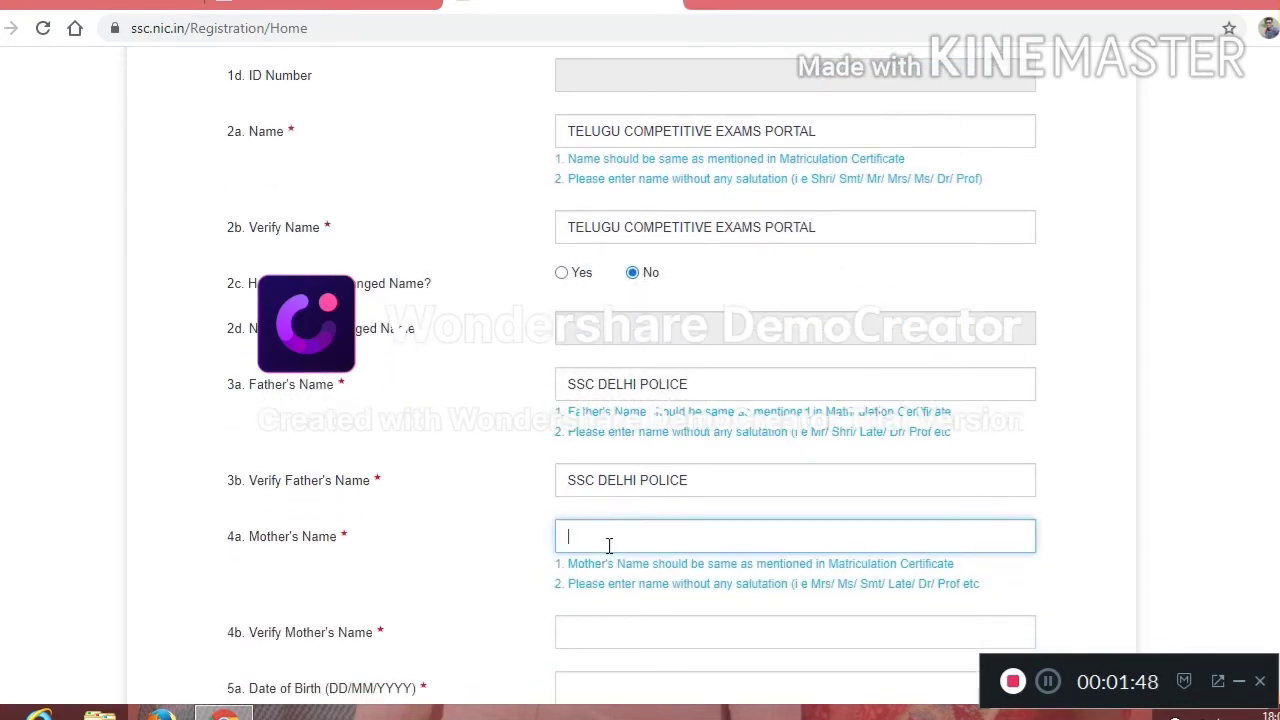
type("GOVT JOBS ALERTS")
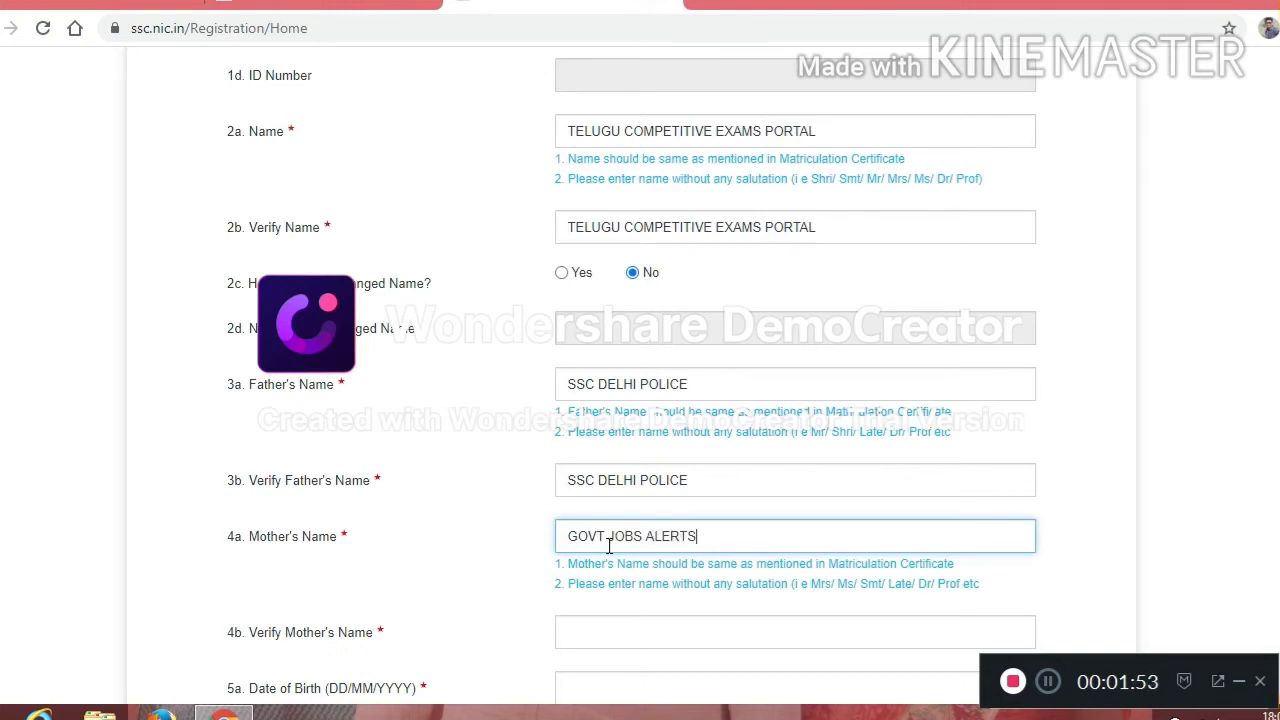
type("GO")
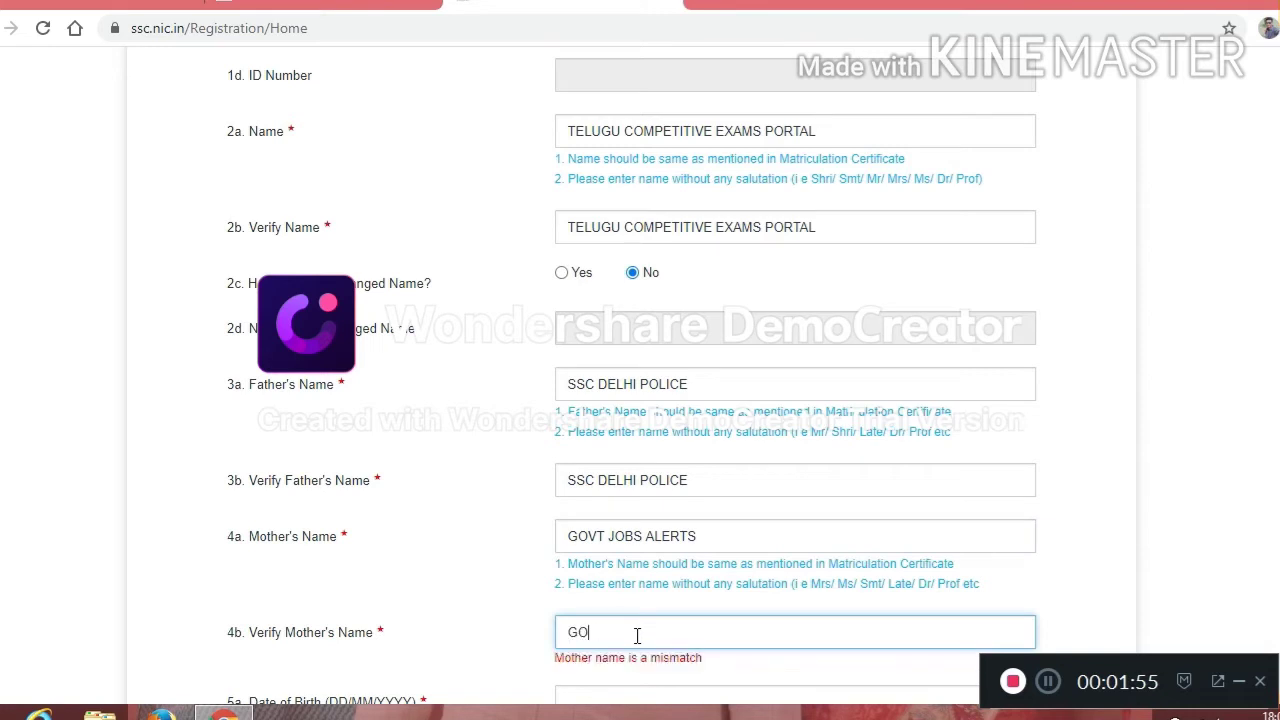
type("VT JOBS ALERTS")
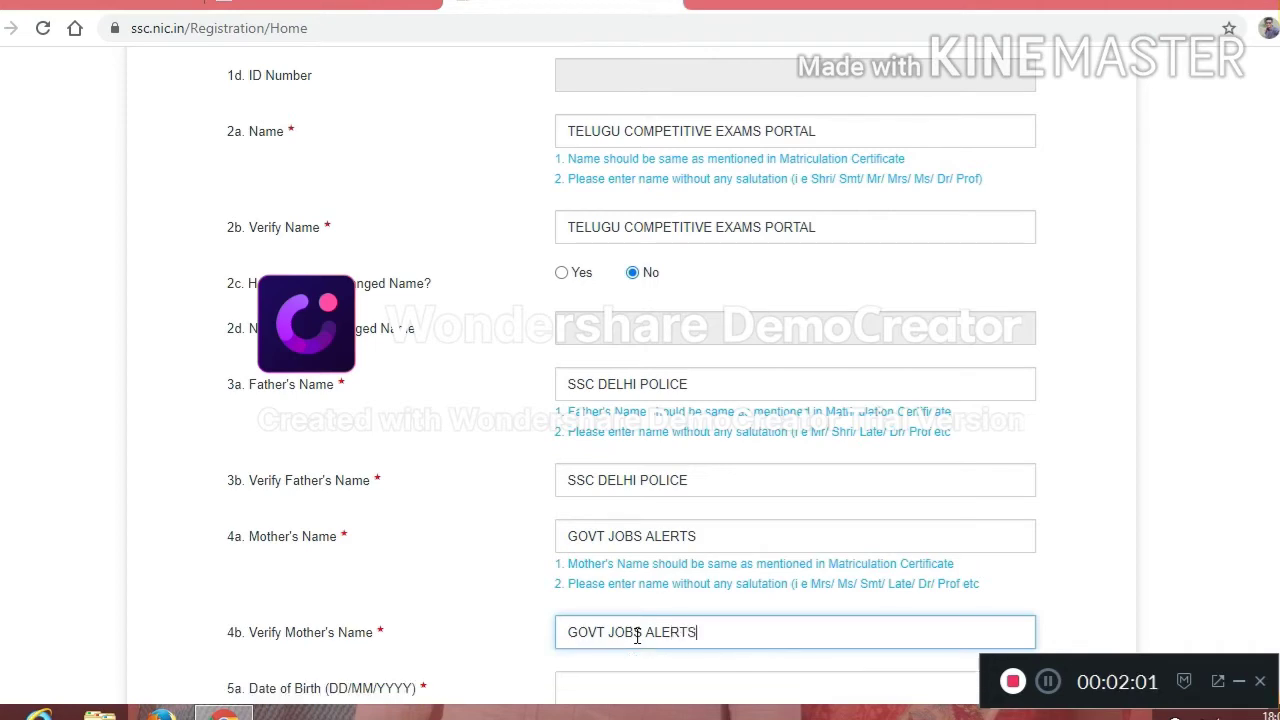
left_click(397, 590)
Choose the applicant's date of birth from the calendar for field 5a, picking the year, month and day
scroll(397, 590, "down", 1)
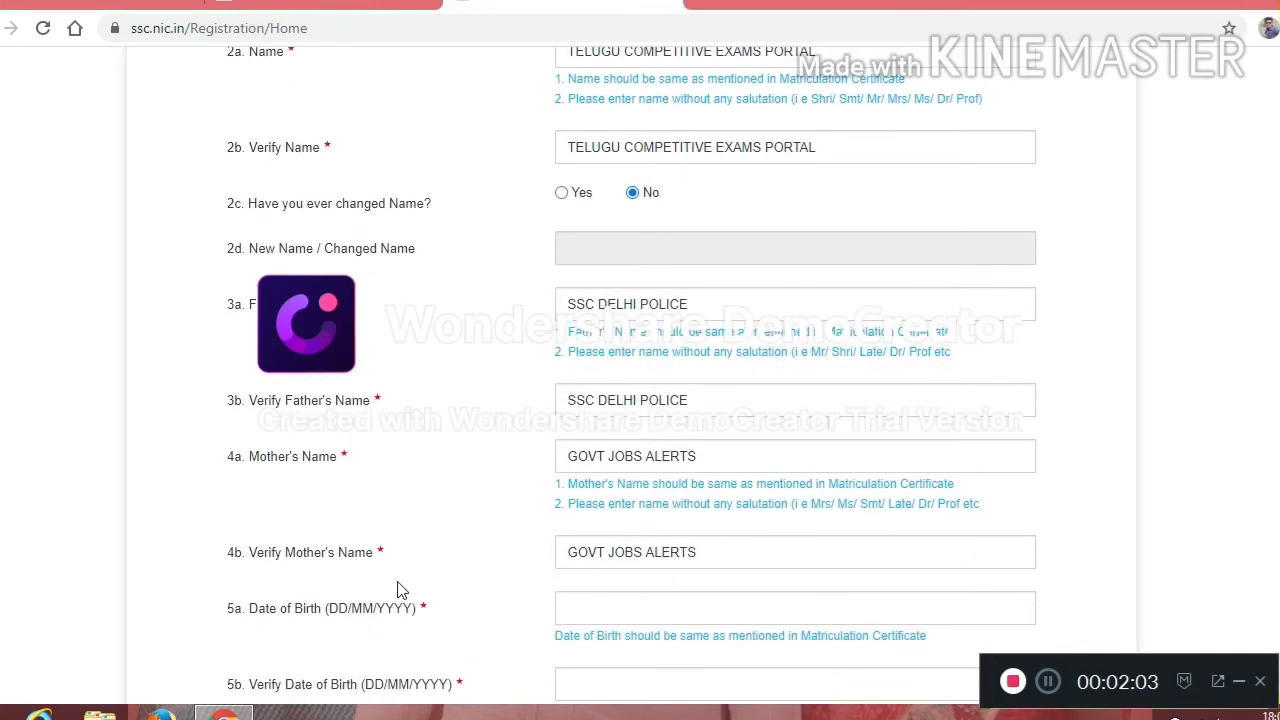
scroll(397, 590, "down", 1)
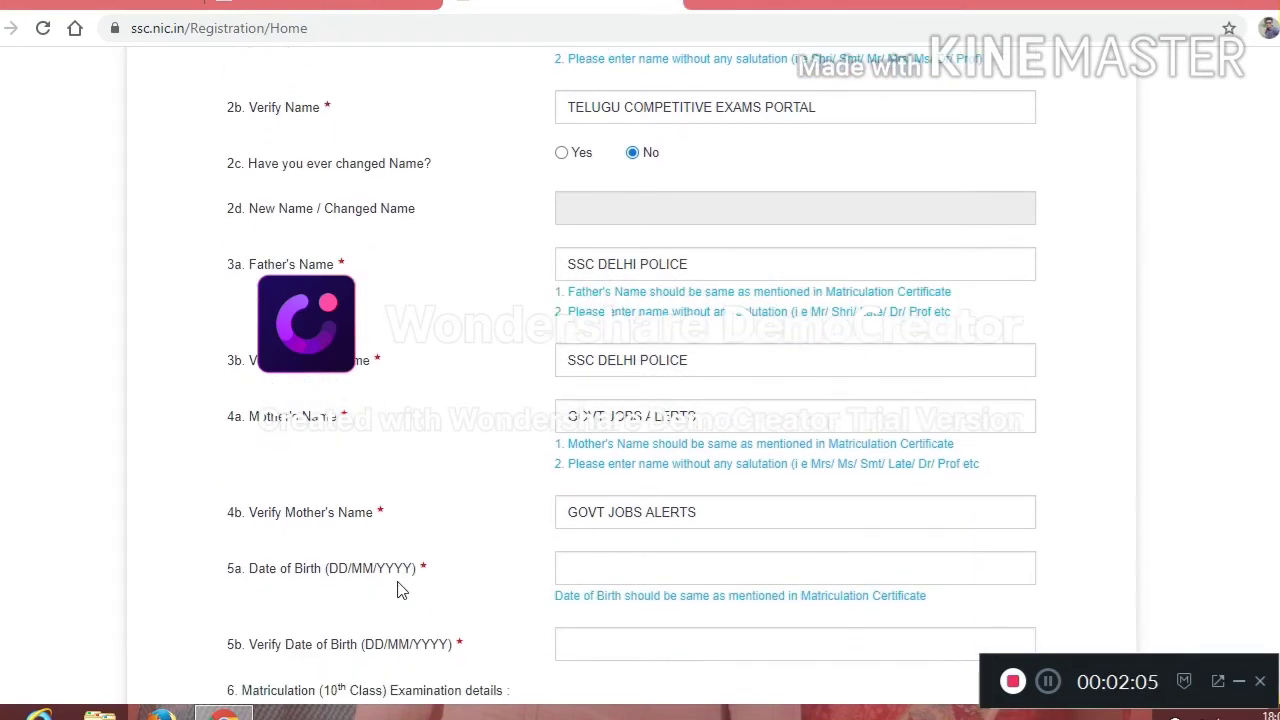
left_click(585, 567)
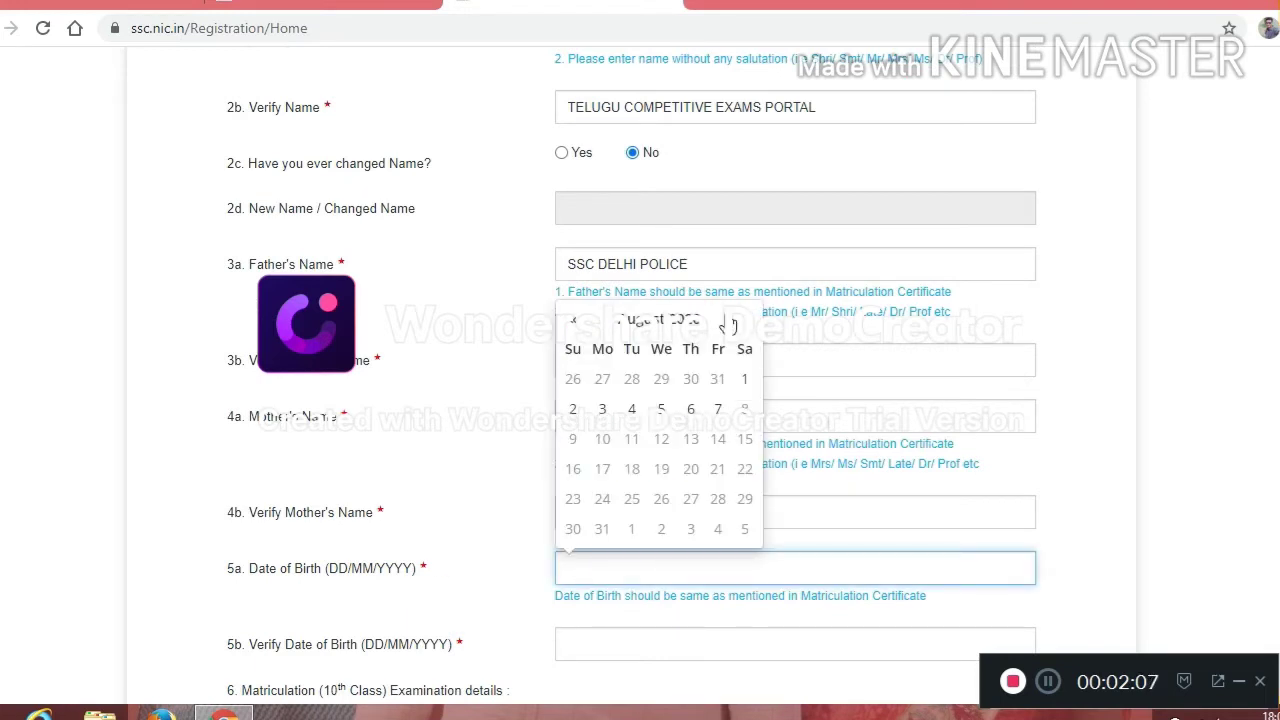
left_click(640, 320)
left_click(633, 350)
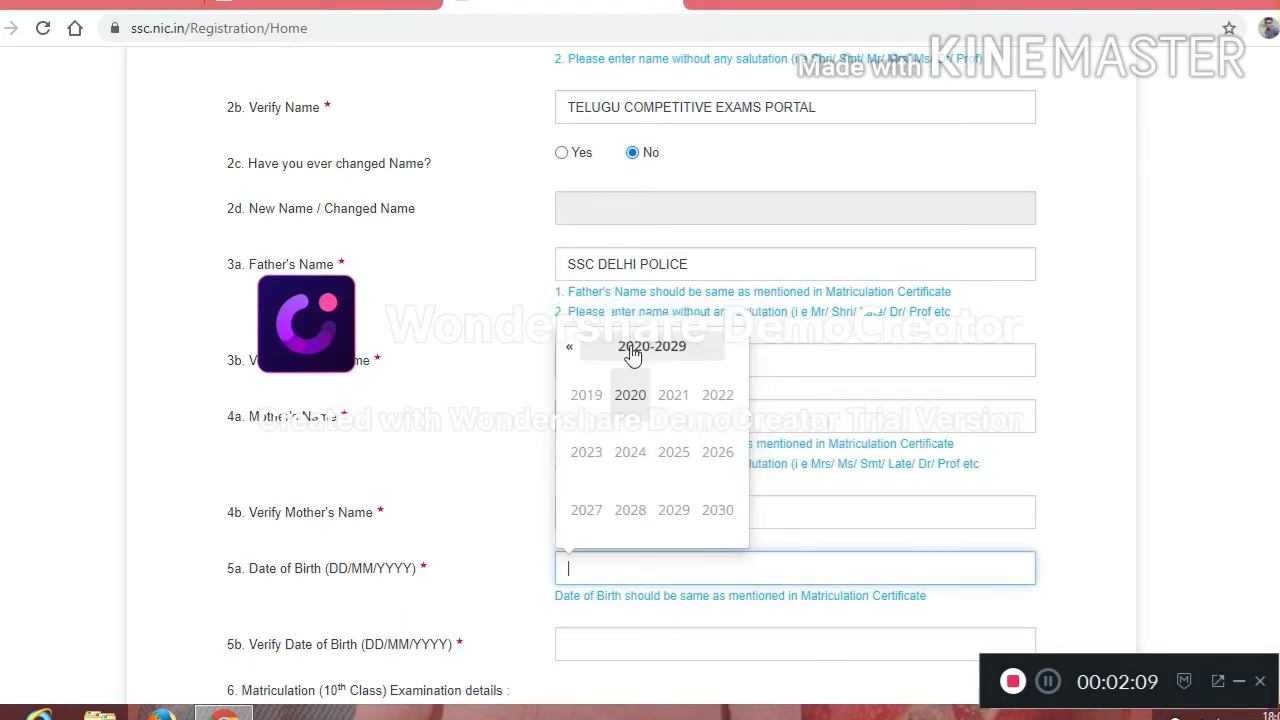
left_click(567, 350)
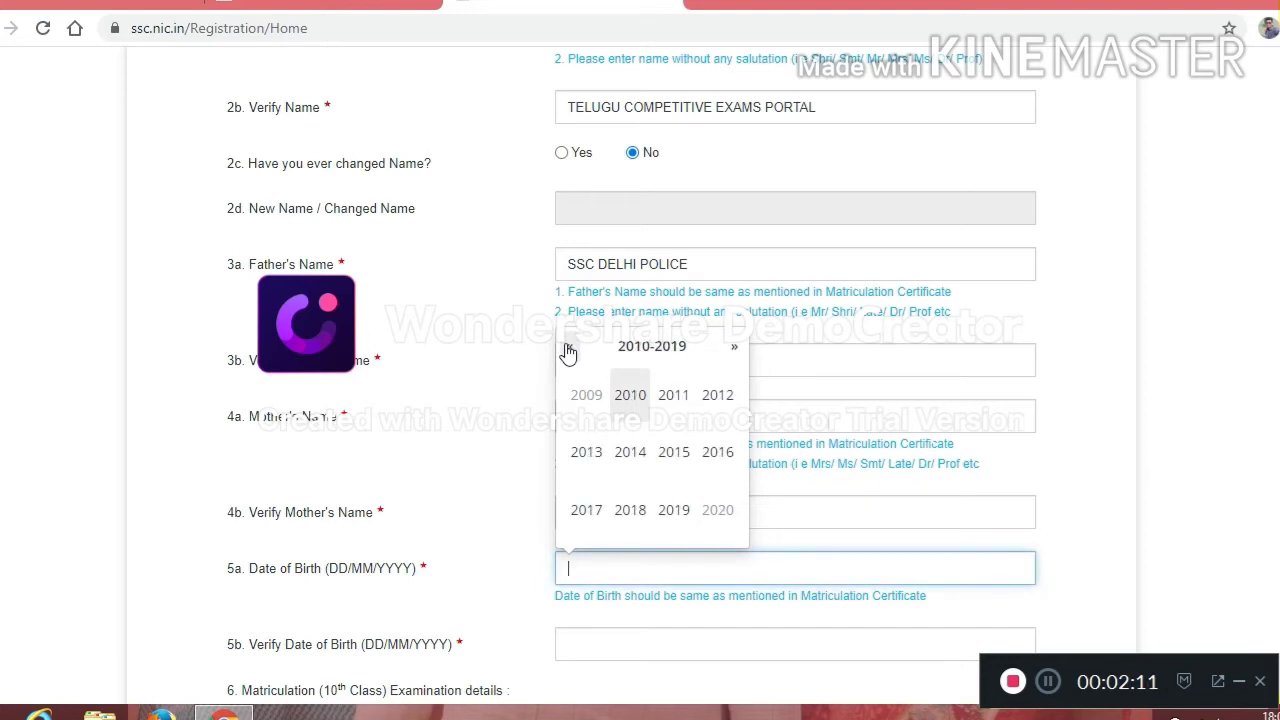
left_click(567, 350)
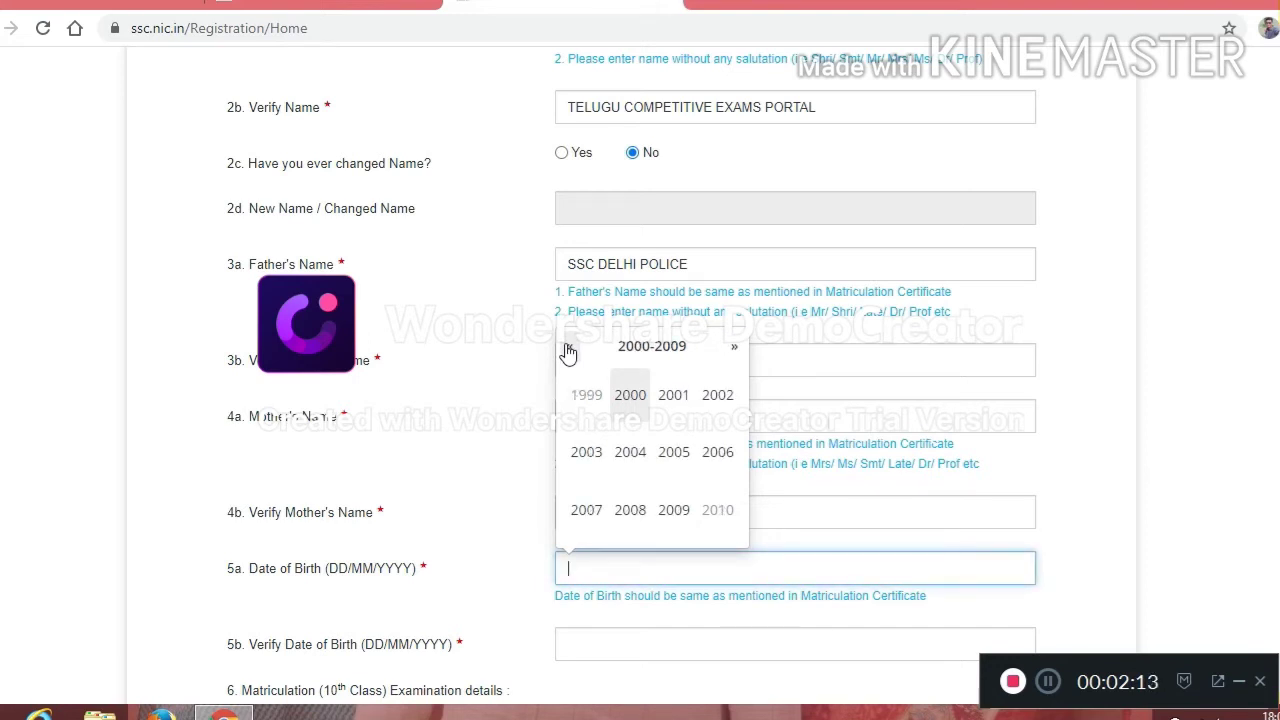
left_click(567, 350)
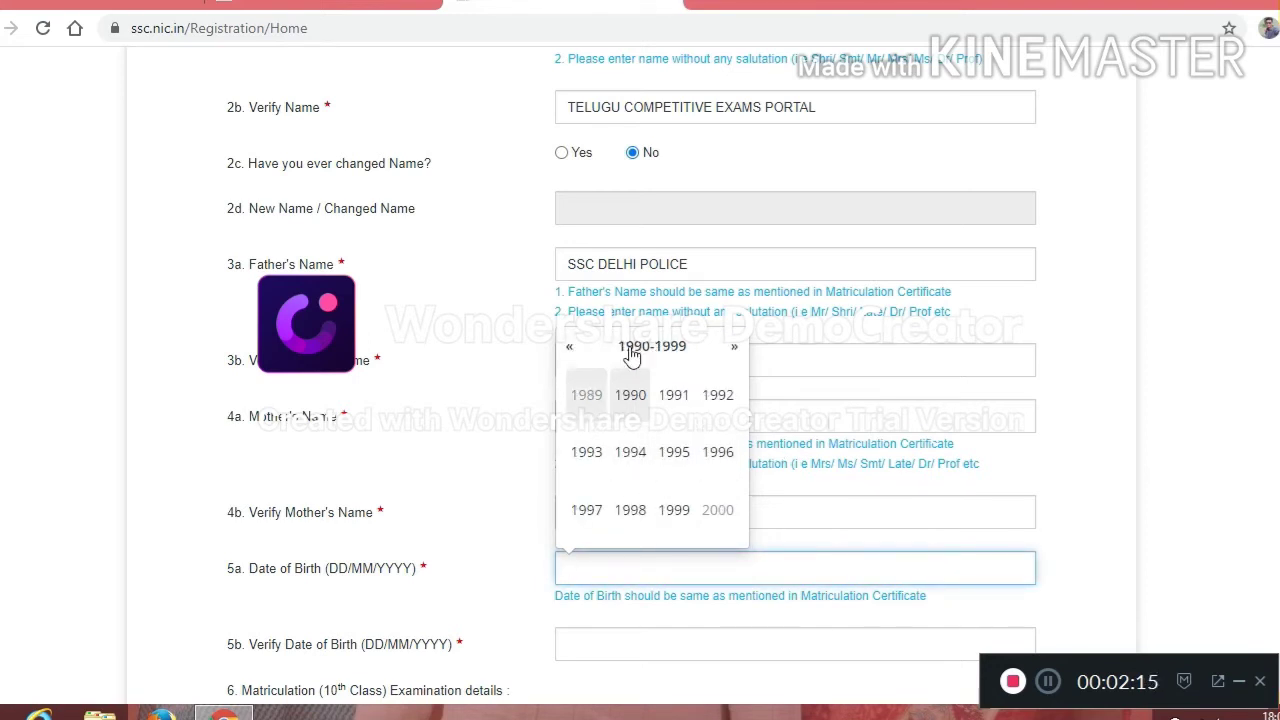
left_click(675, 455)
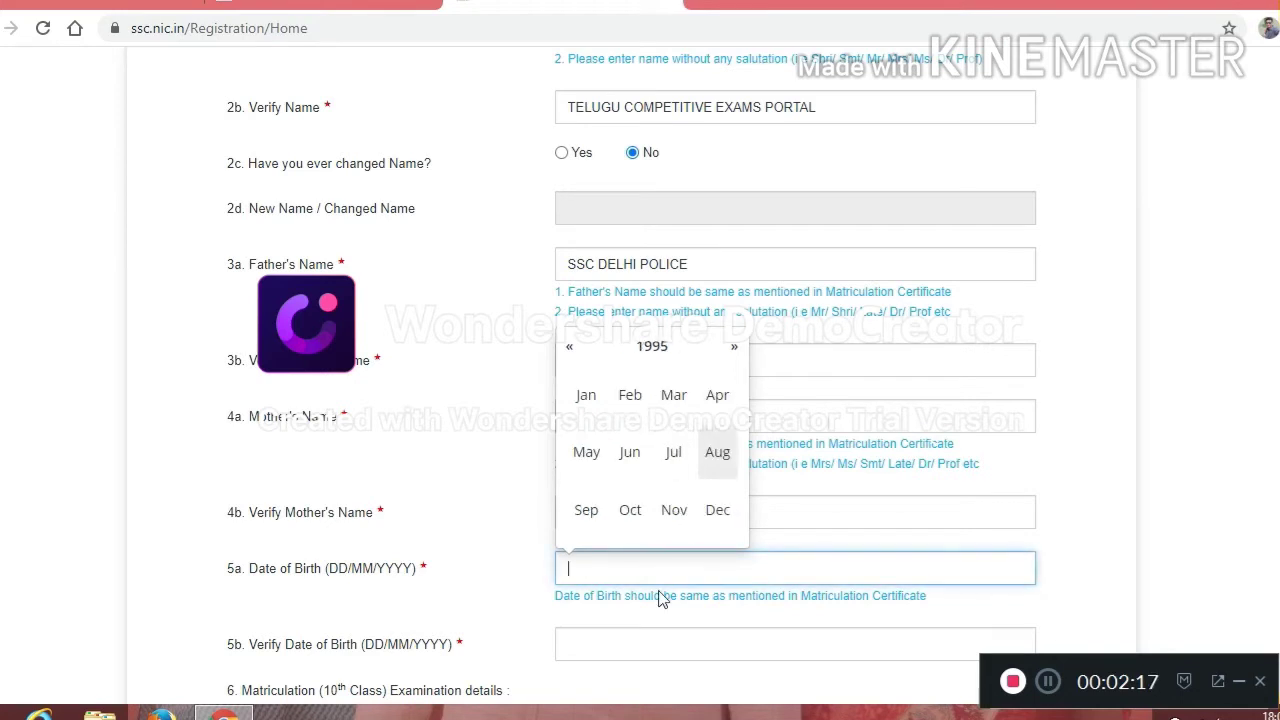
left_click(717, 466)
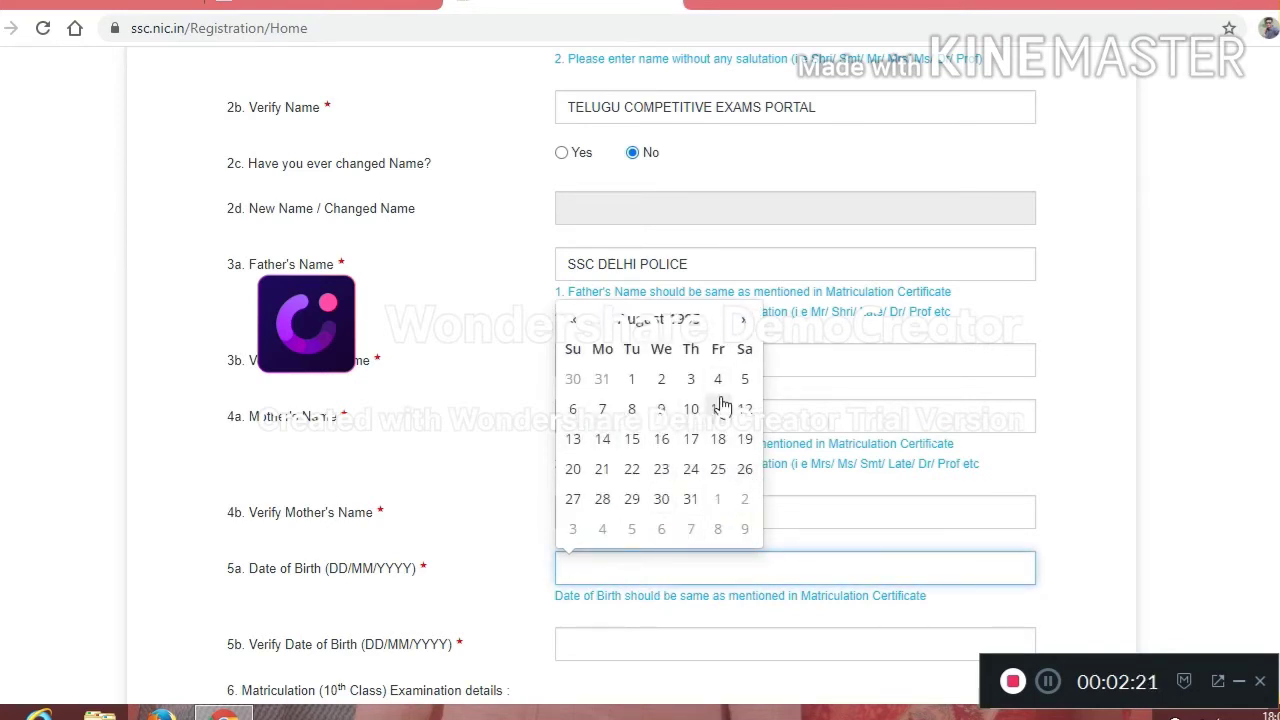
left_click(632, 409)
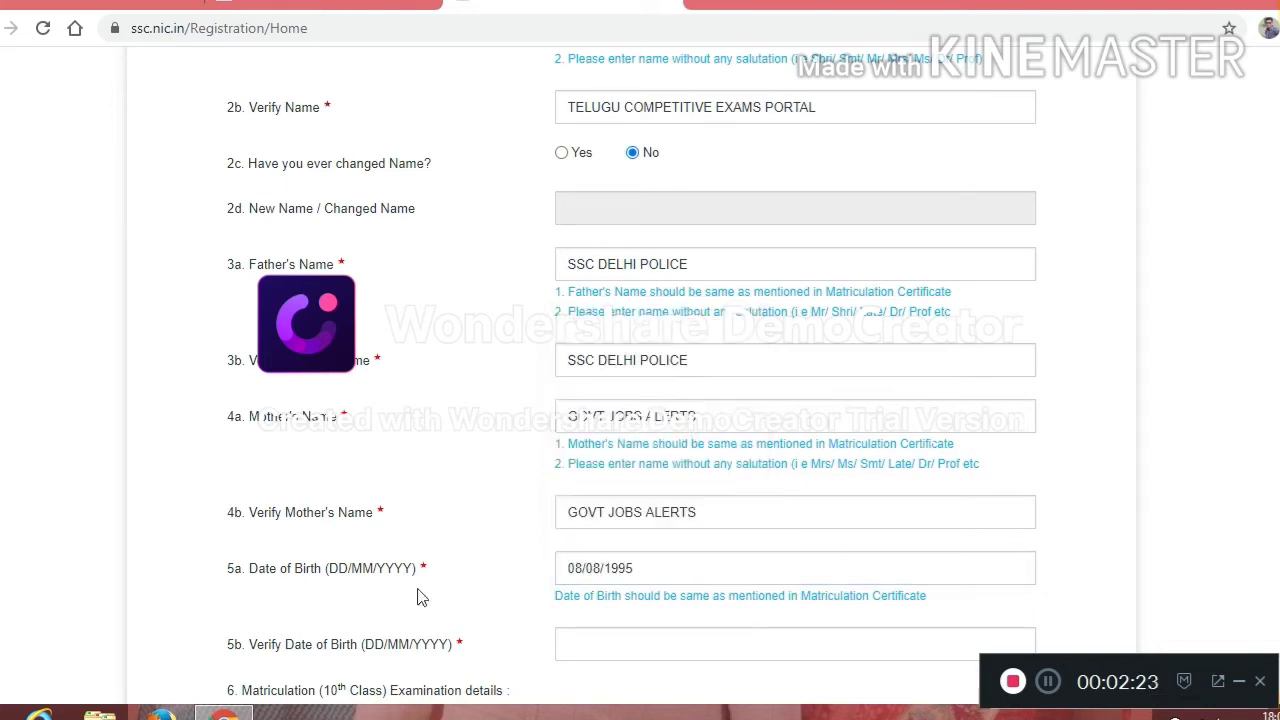
scroll(511, 649, "down", 1)
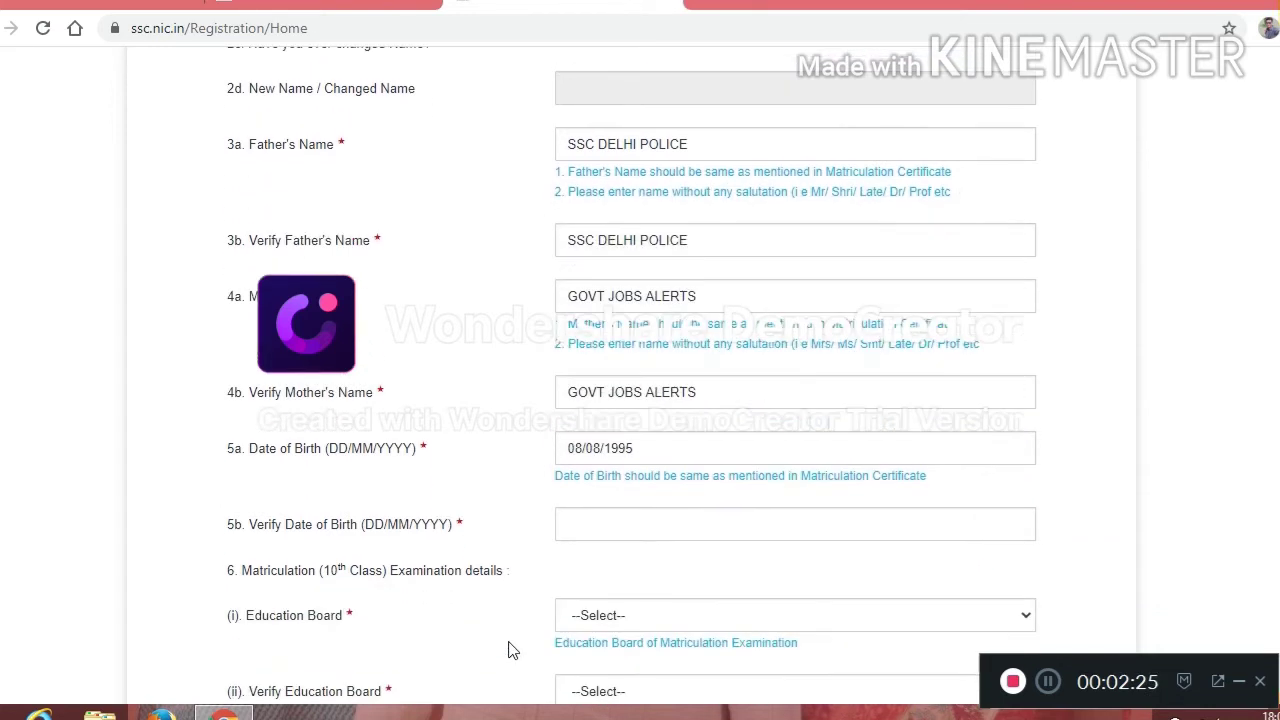
Choose a date in the calendar for the 5b date of birth verification, picking the year, month and day
left_click(663, 519)
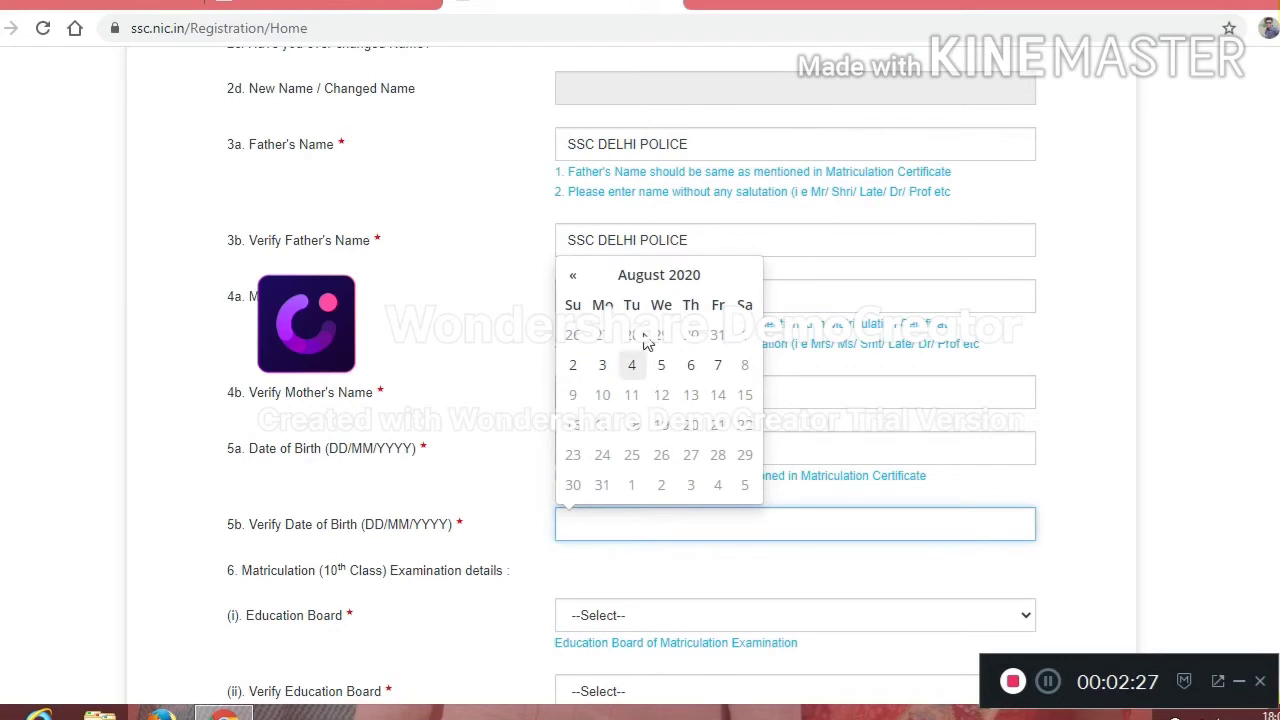
left_click(658, 276)
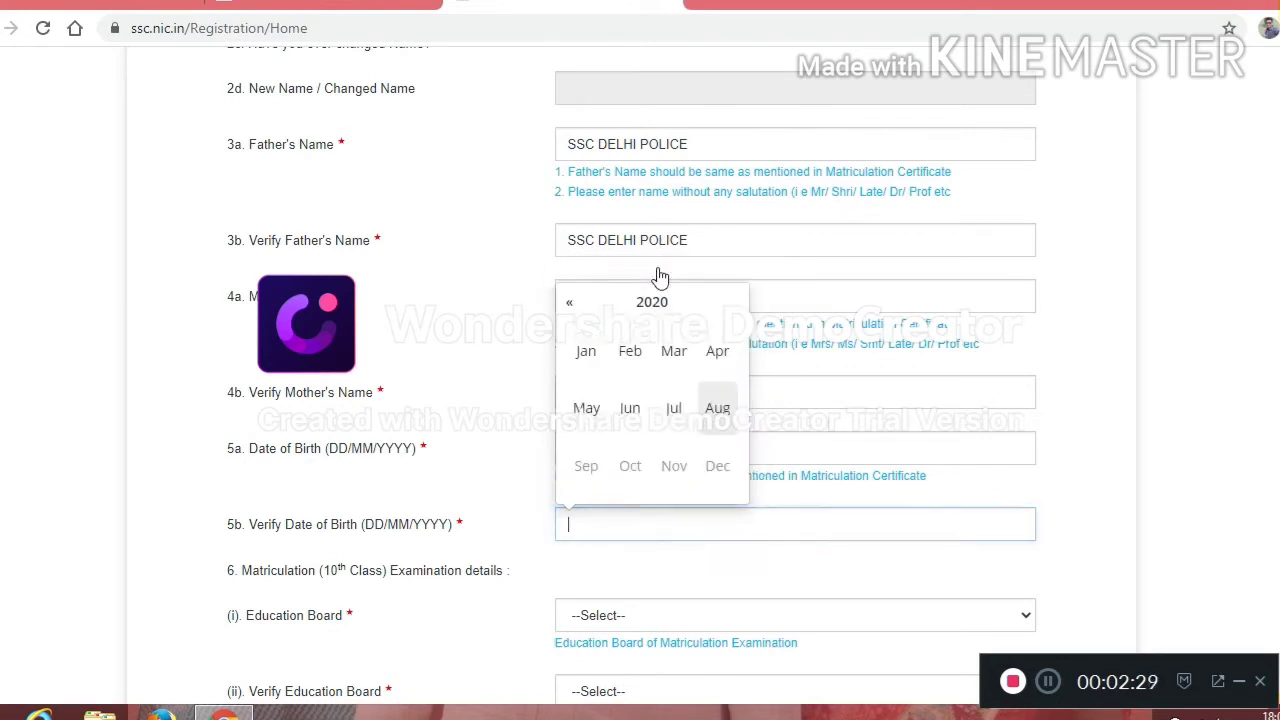
left_click(633, 305)
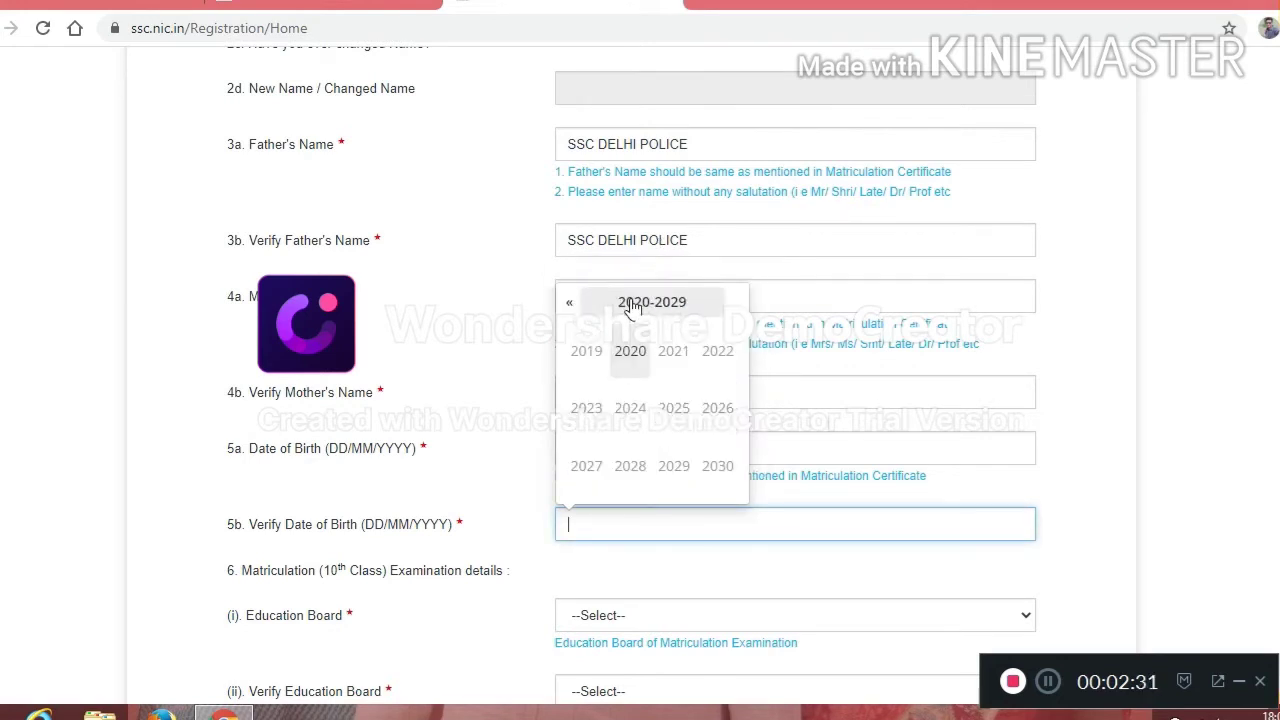
left_click(569, 305)
left_click(569, 305)
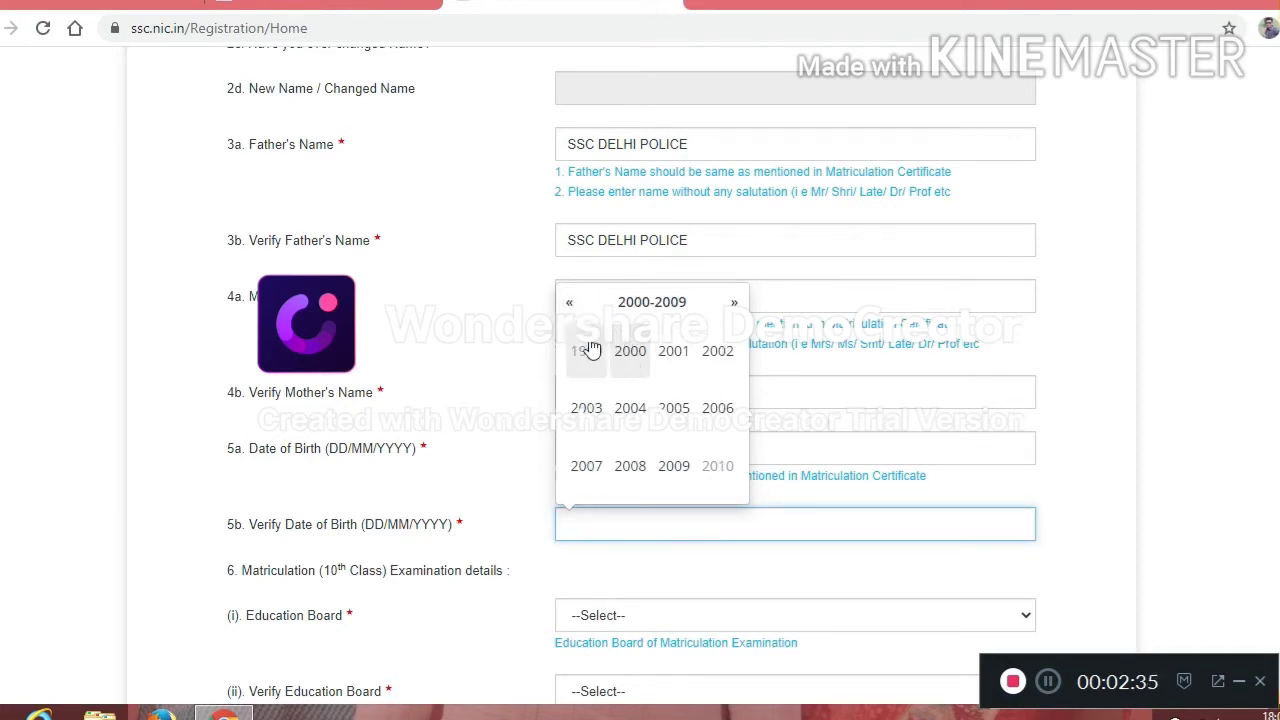
left_click(569, 303)
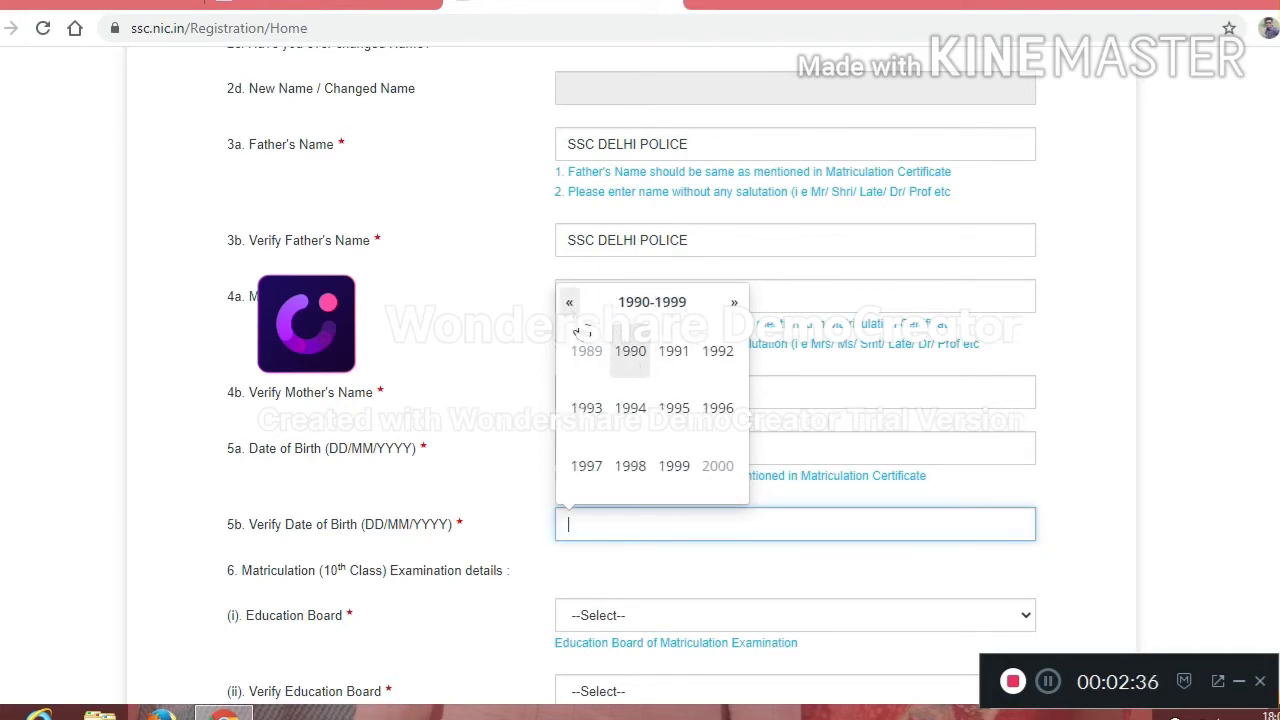
left_click(674, 410)
left_click(718, 409)
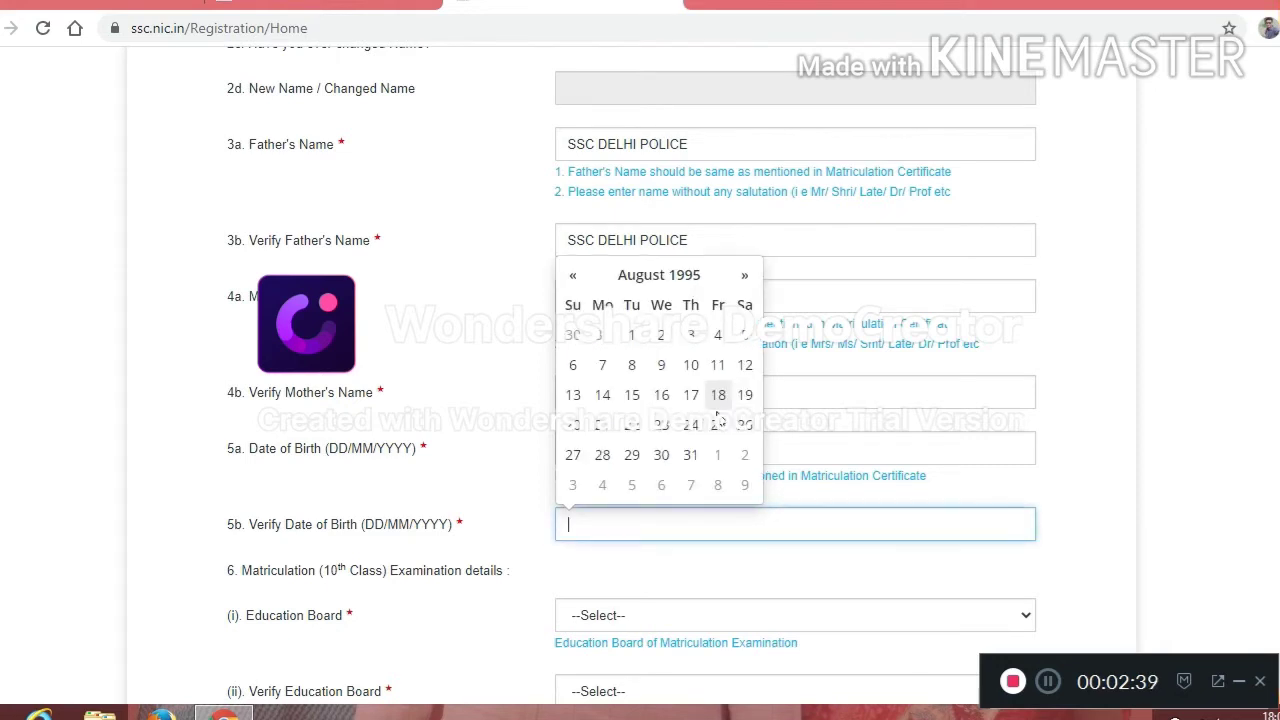
left_click(637, 393)
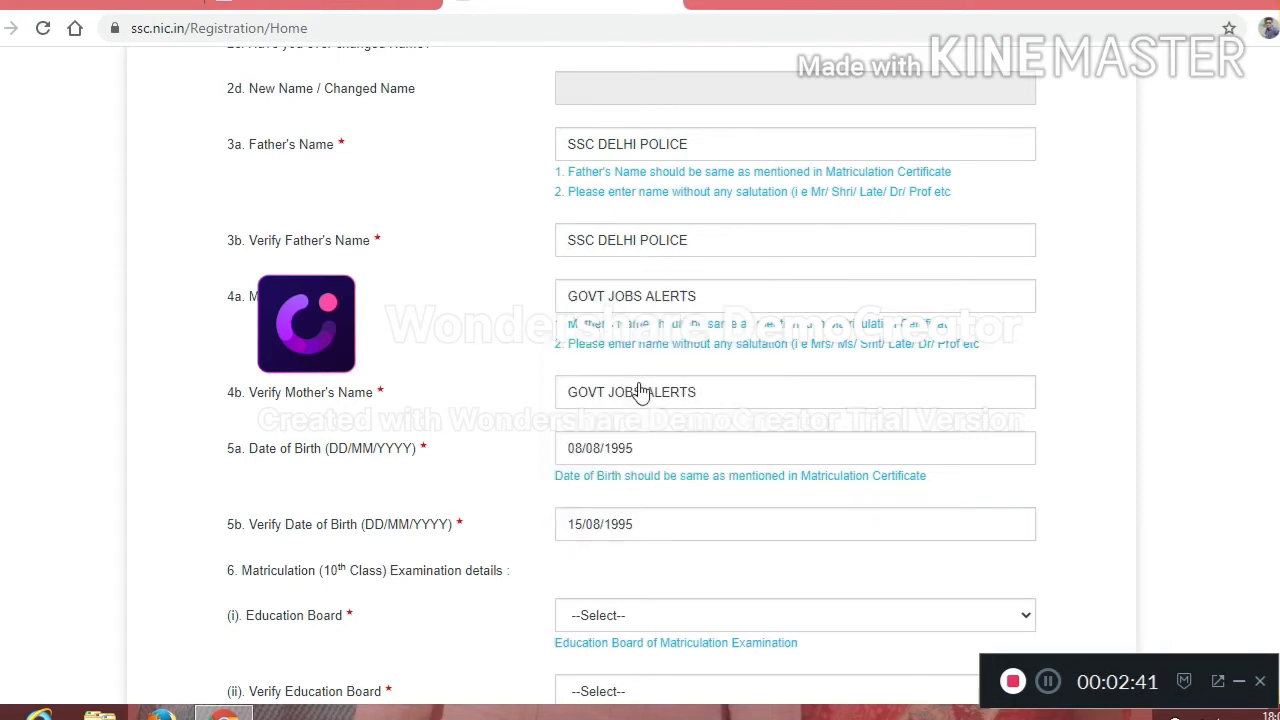
Correct the day in the 5b date of birth verification so that it matches the date in field 5a
left_click(585, 524)
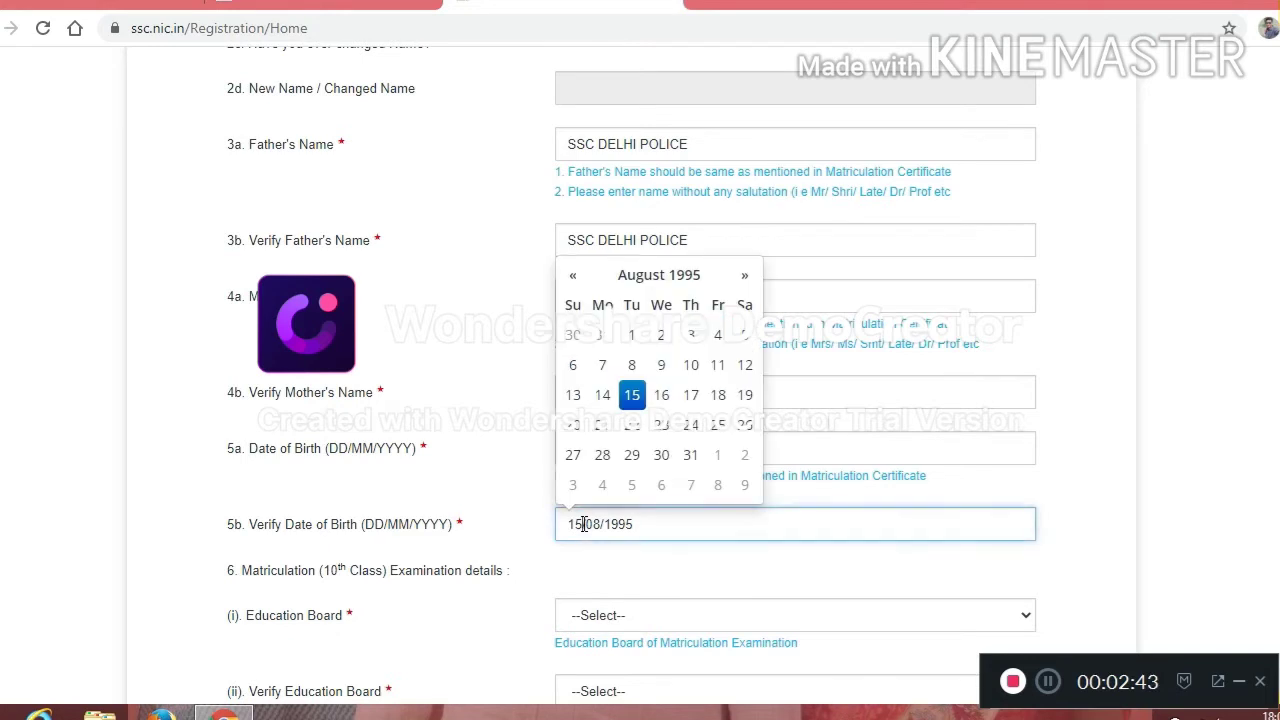
key("BackSpace")
key("BackSpace")
type("0/0")
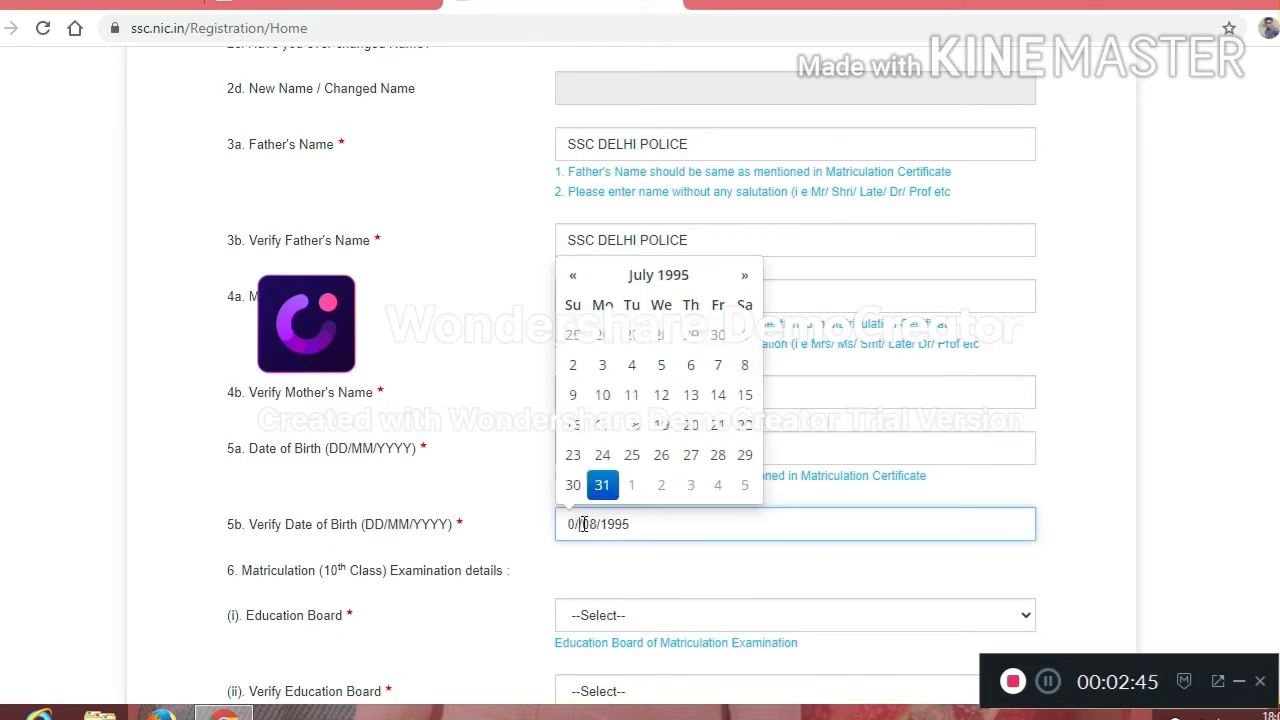
key("BackSpace")
type("8")
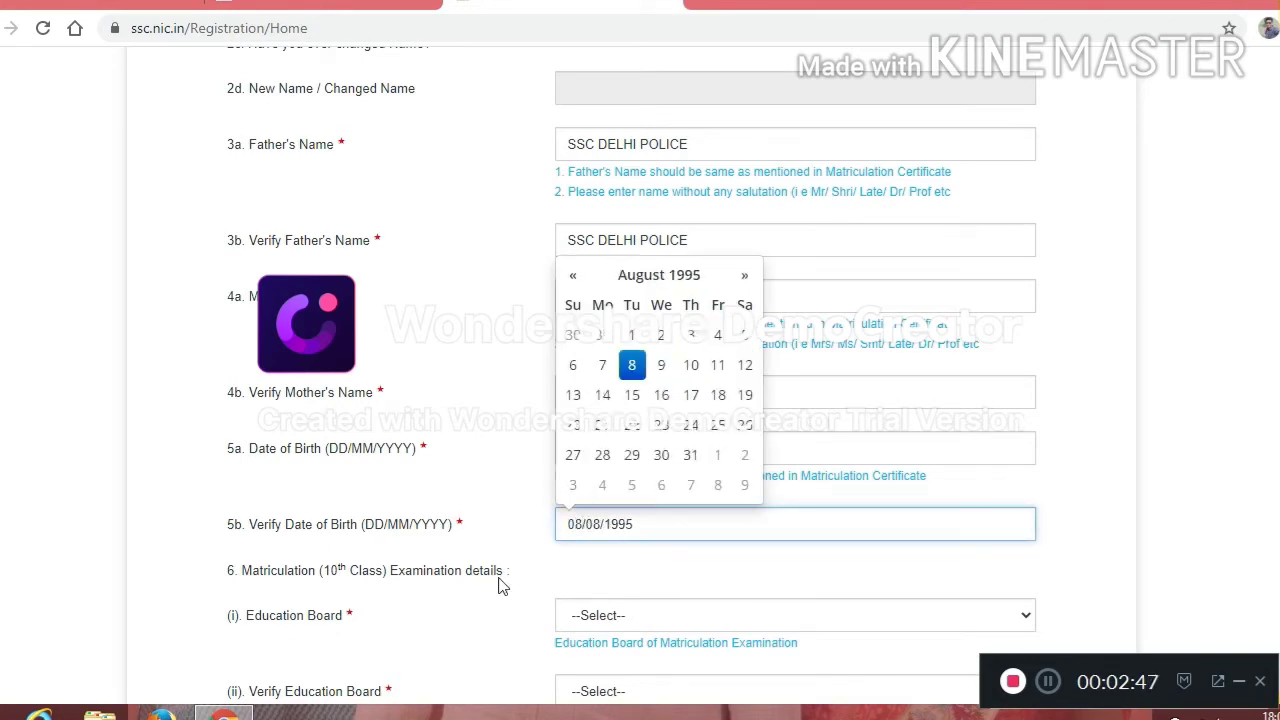
left_click(503, 586)
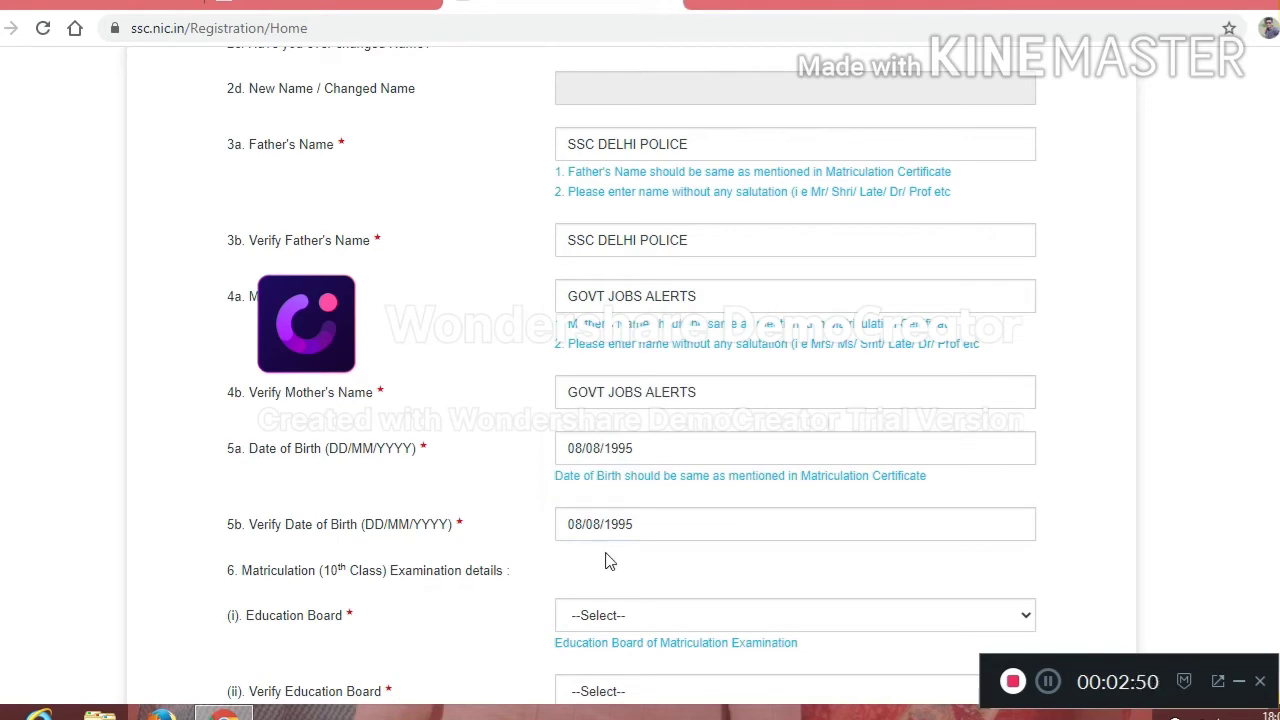
Select Board of Secondary Education Andhra Pradesh as the matriculation education board and repeat it for the board verification
scroll(605, 562, "down", 3)
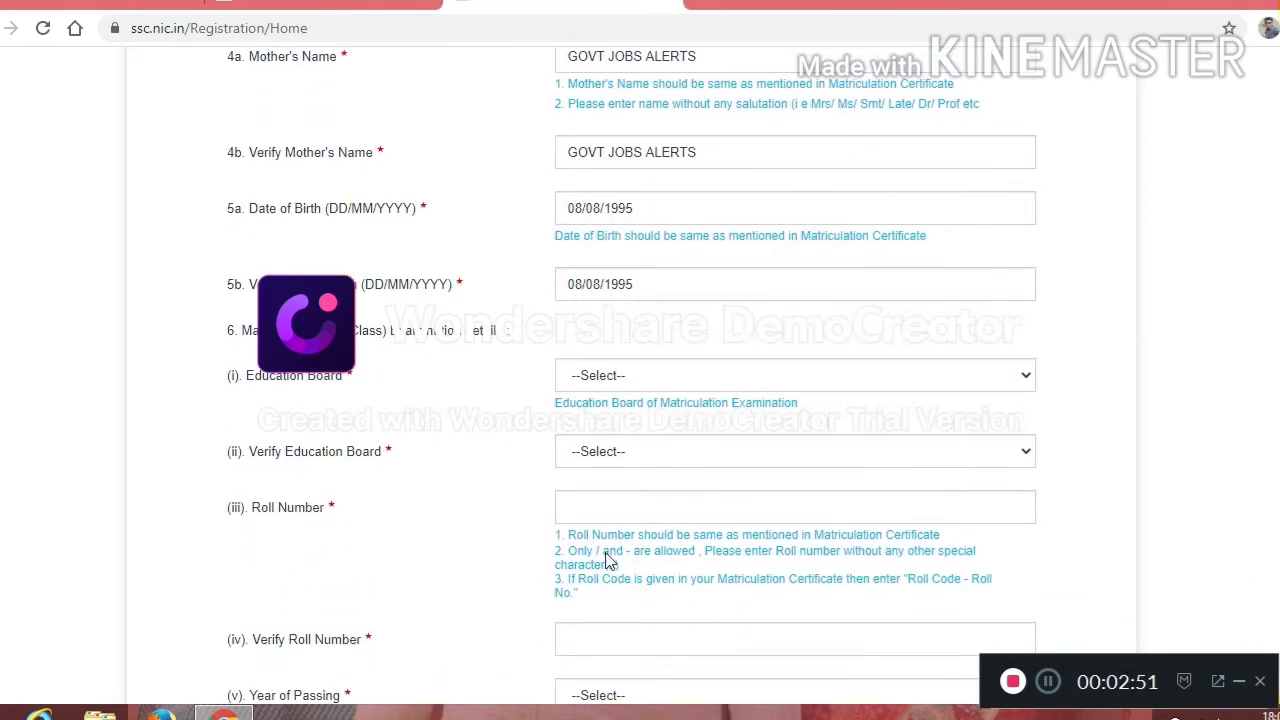
left_click(688, 376)
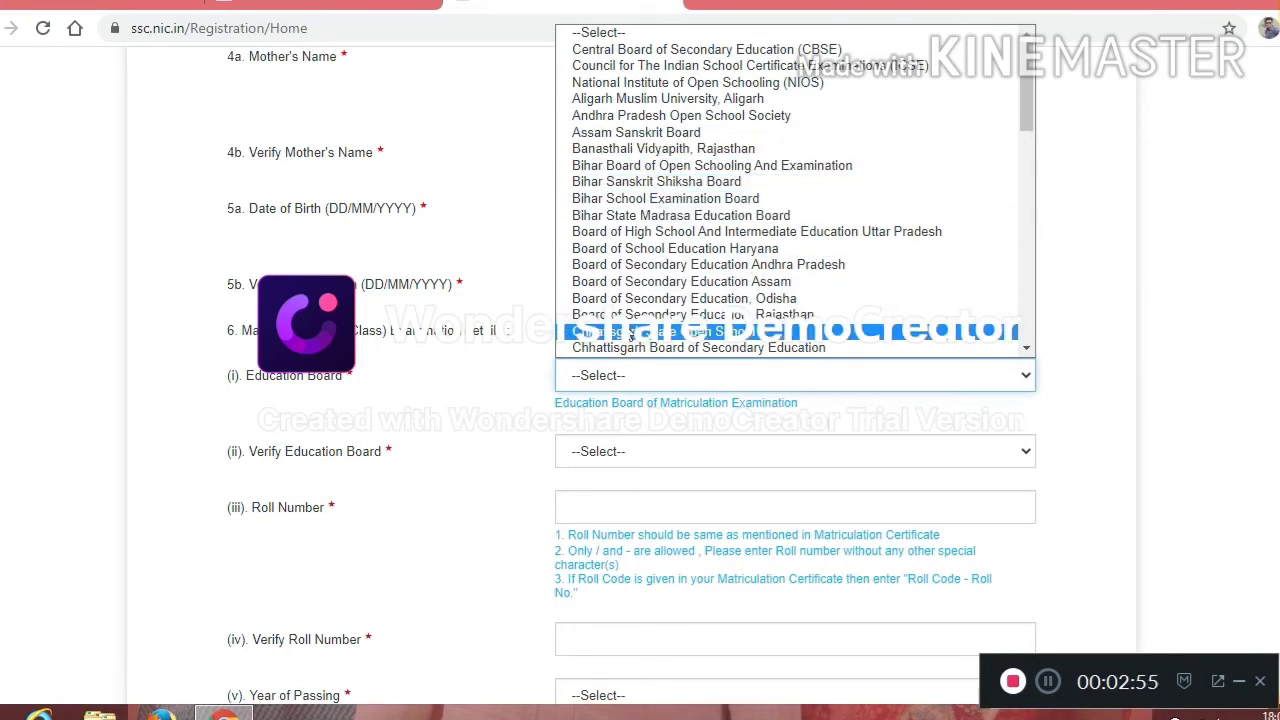
left_click(692, 266)
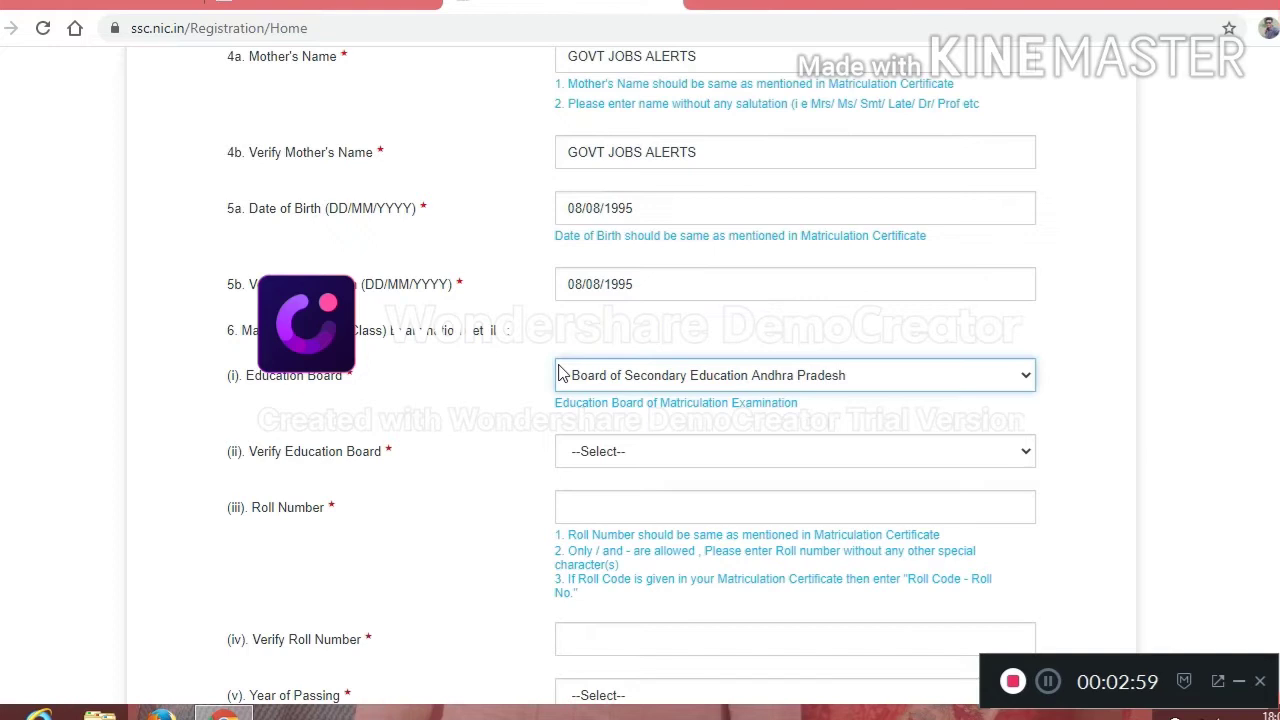
left_click(593, 457)
scroll(590, 450, "down", 1)
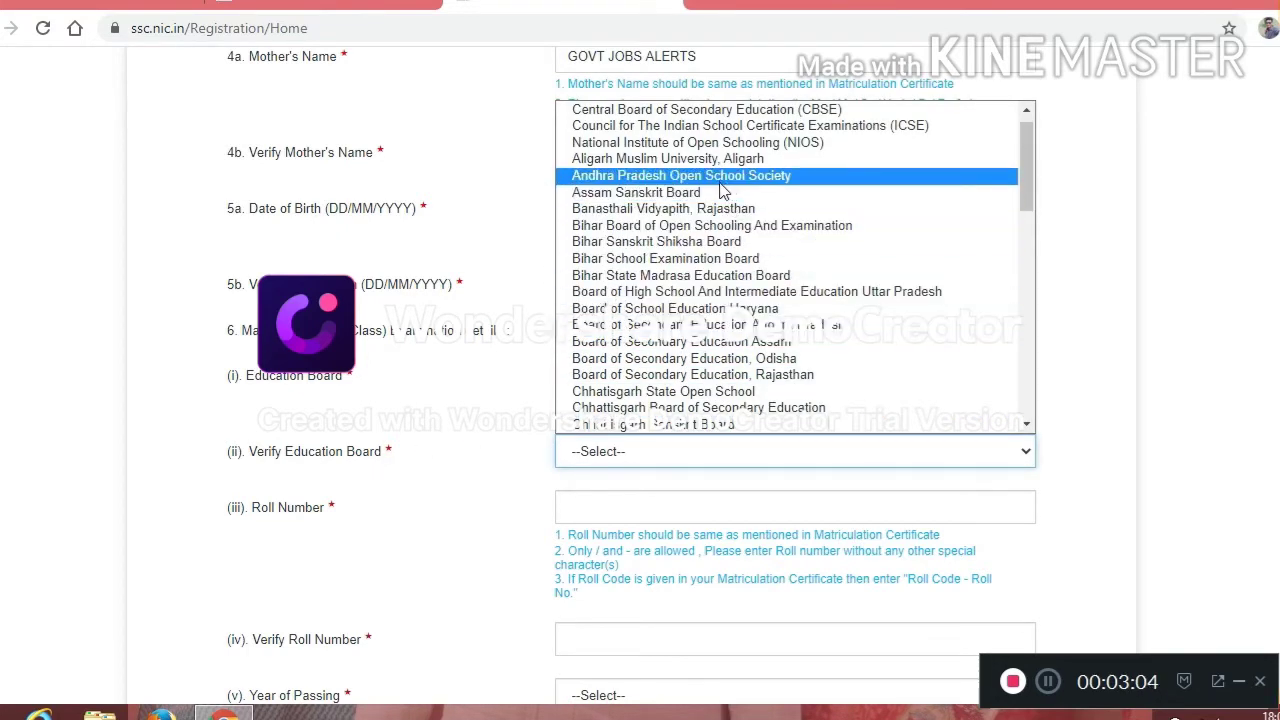
left_click(1032, 419)
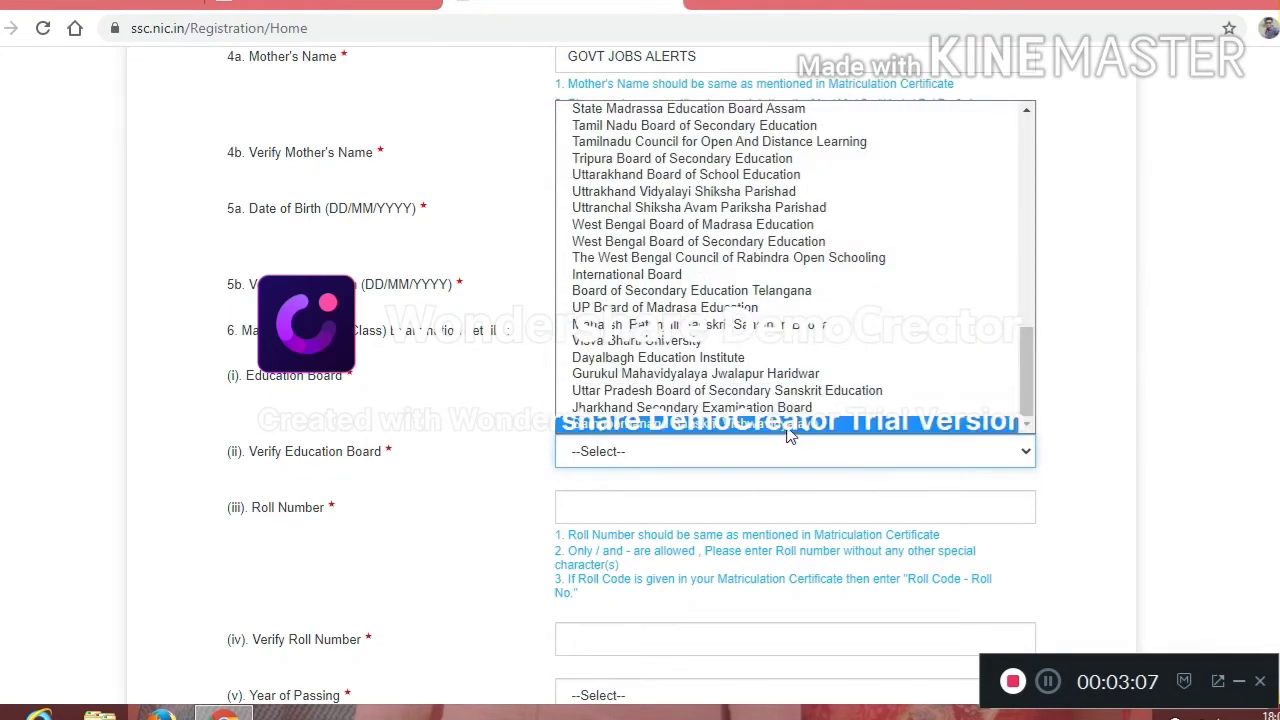
left_click(1034, 254)
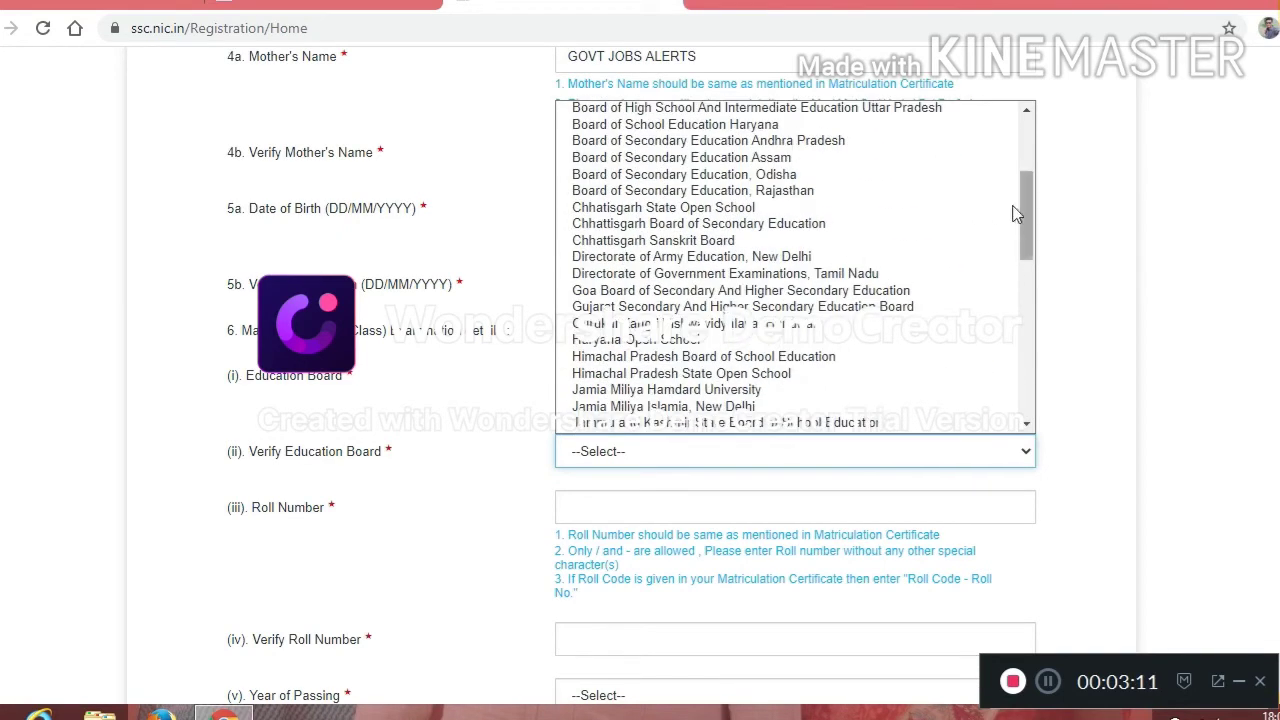
left_click(1030, 167)
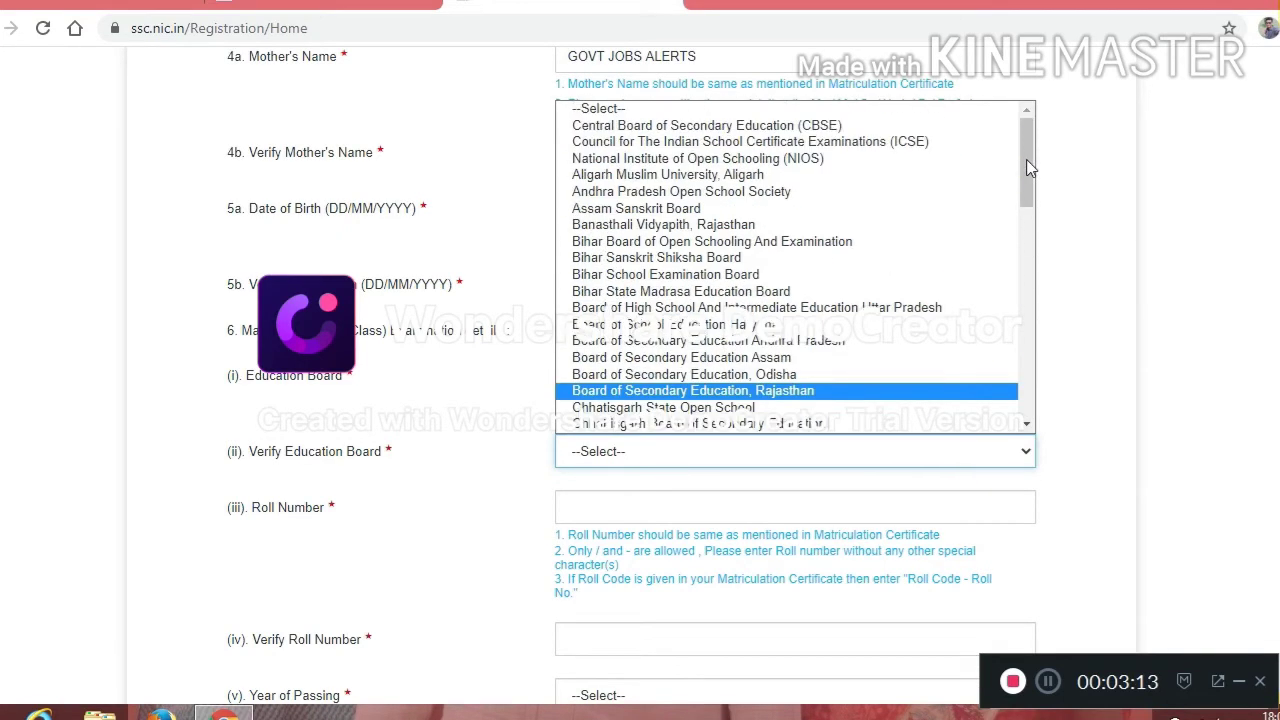
left_click(857, 349)
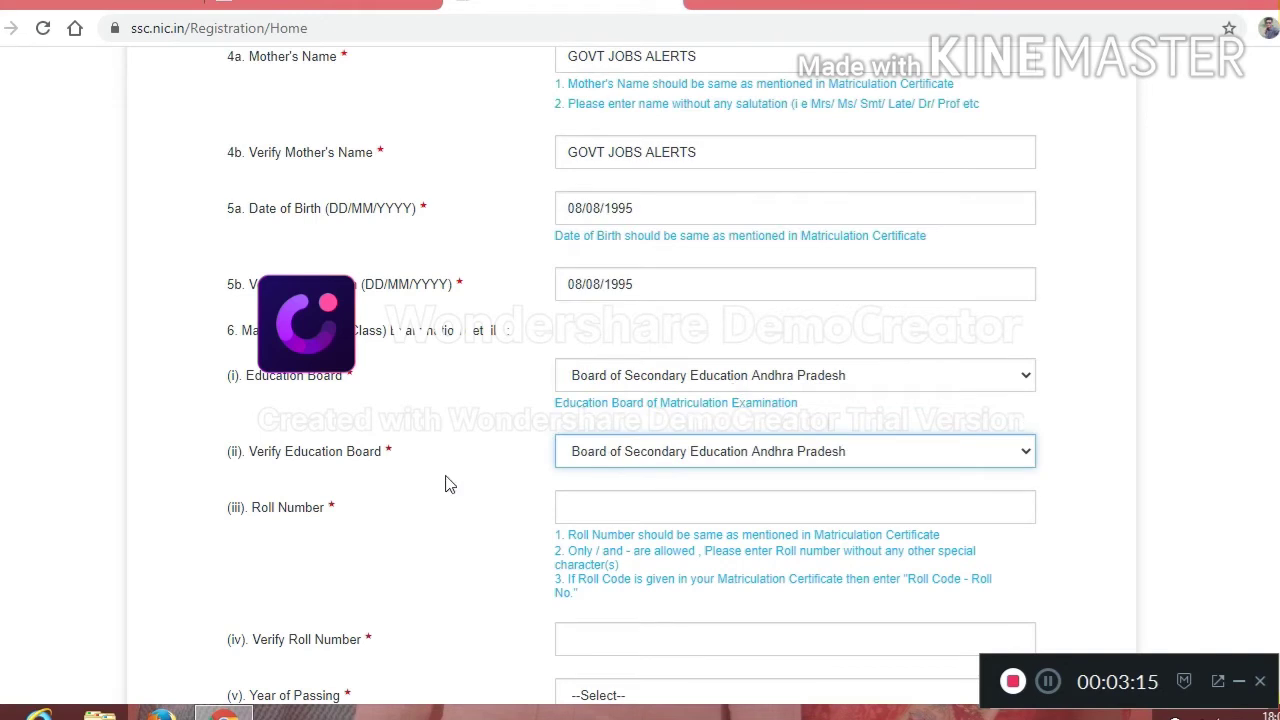
Enter the applicant's ten-digit matriculation roll number and repeat it for the roll number verification
left_click(567, 508)
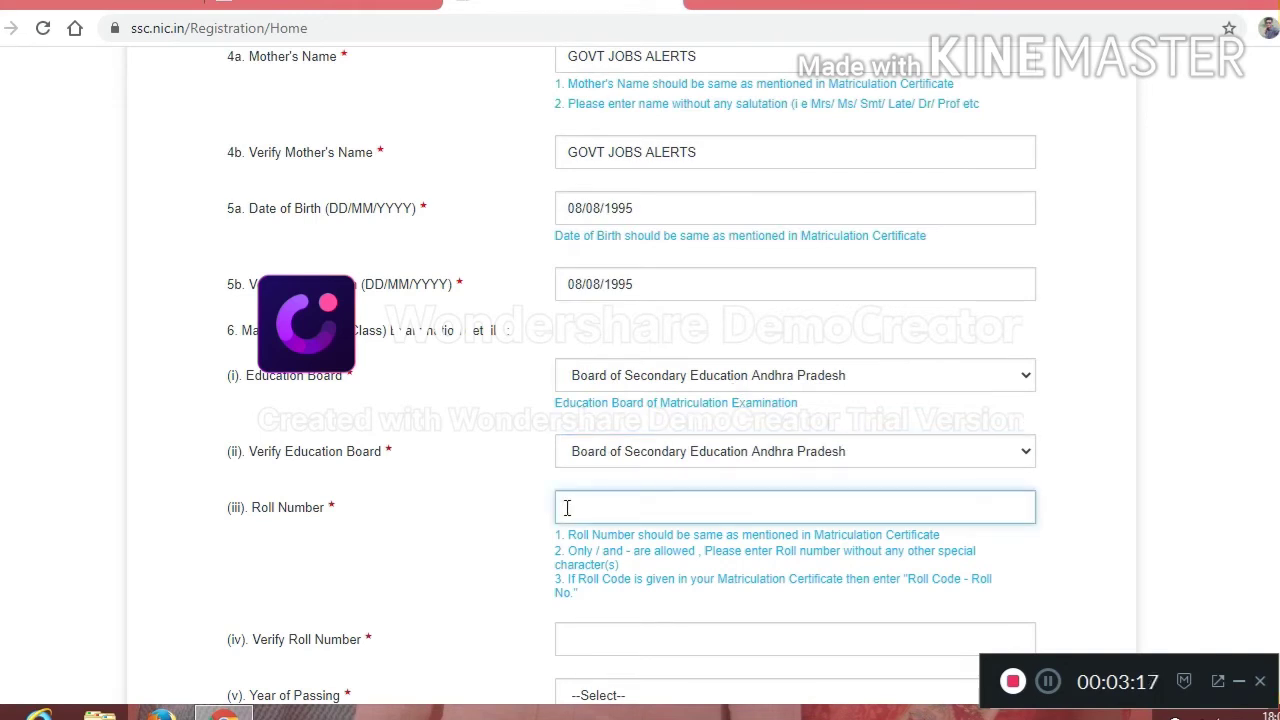
type("12345678910")
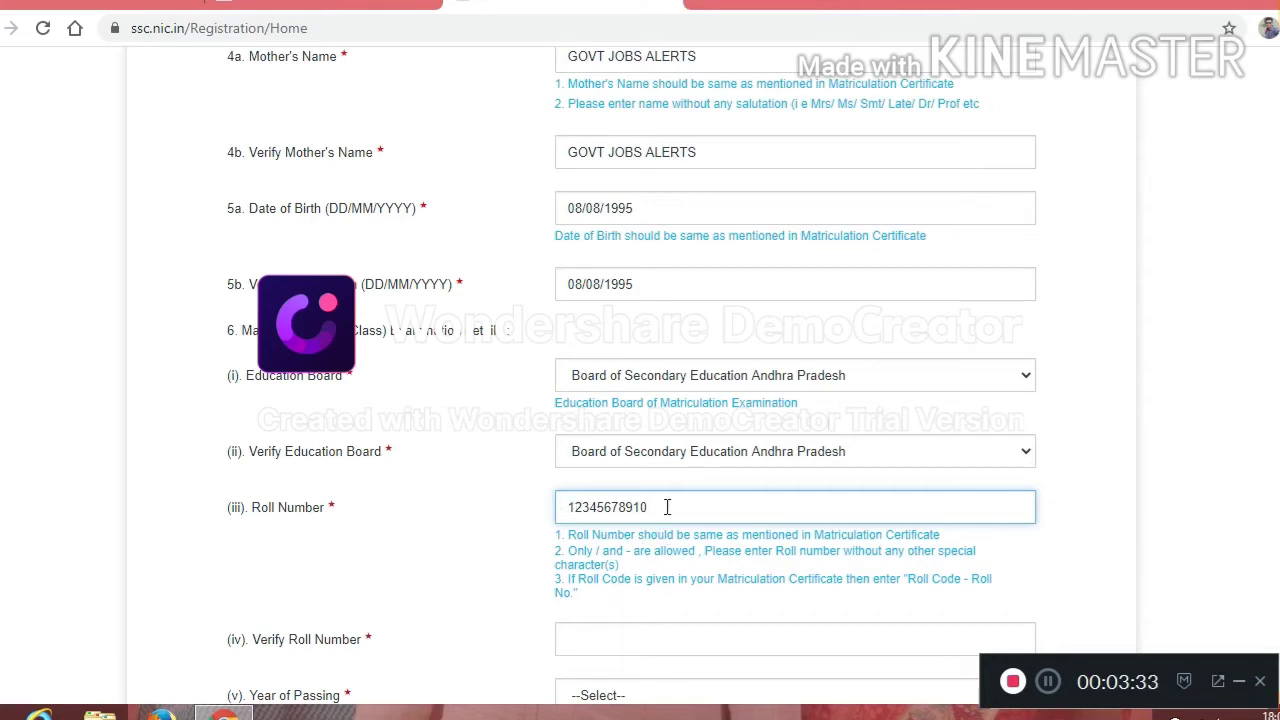
key("BackSpace")
left_click(493, 565)
scroll(493, 565, "down", 1)
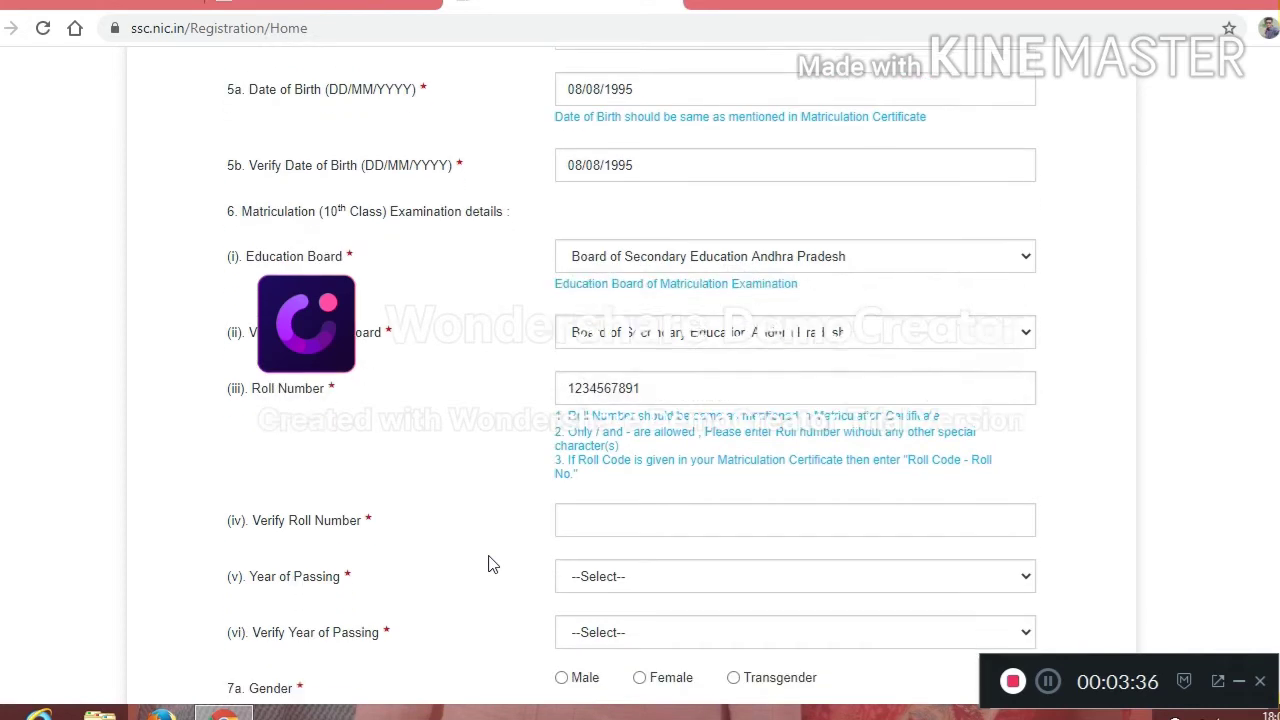
left_click(611, 527)
type("123")
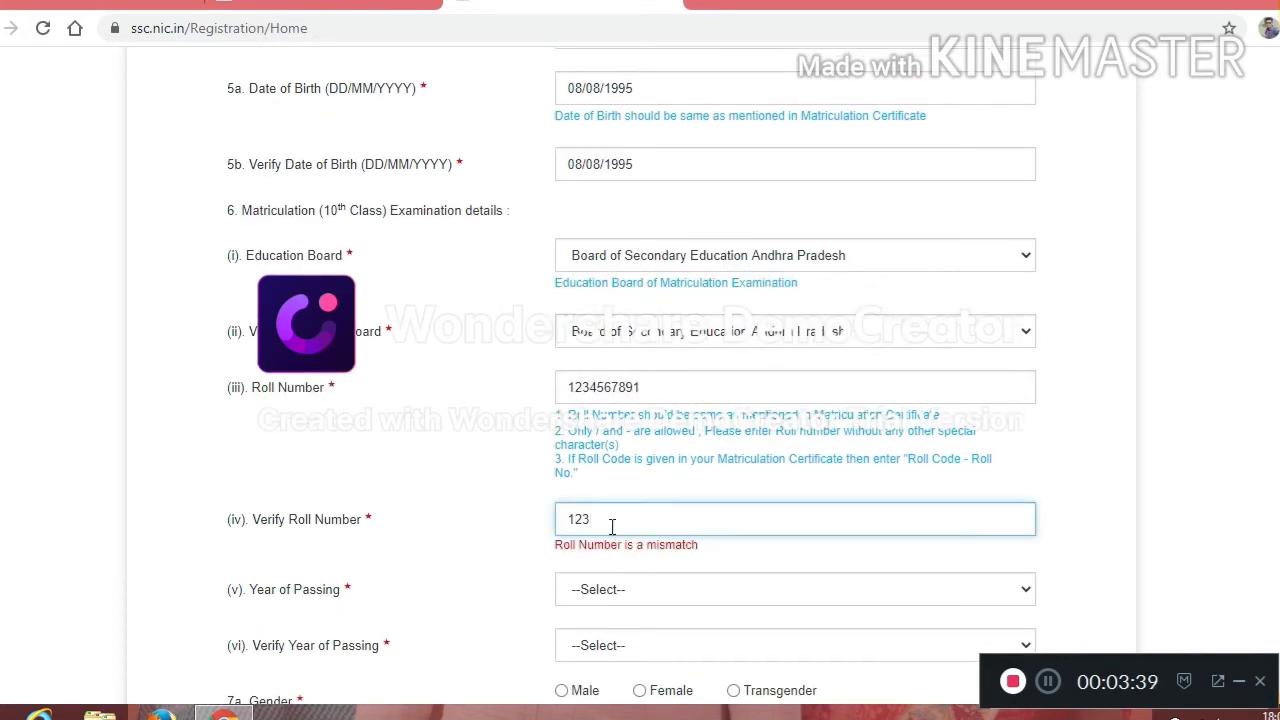
type("4567891")
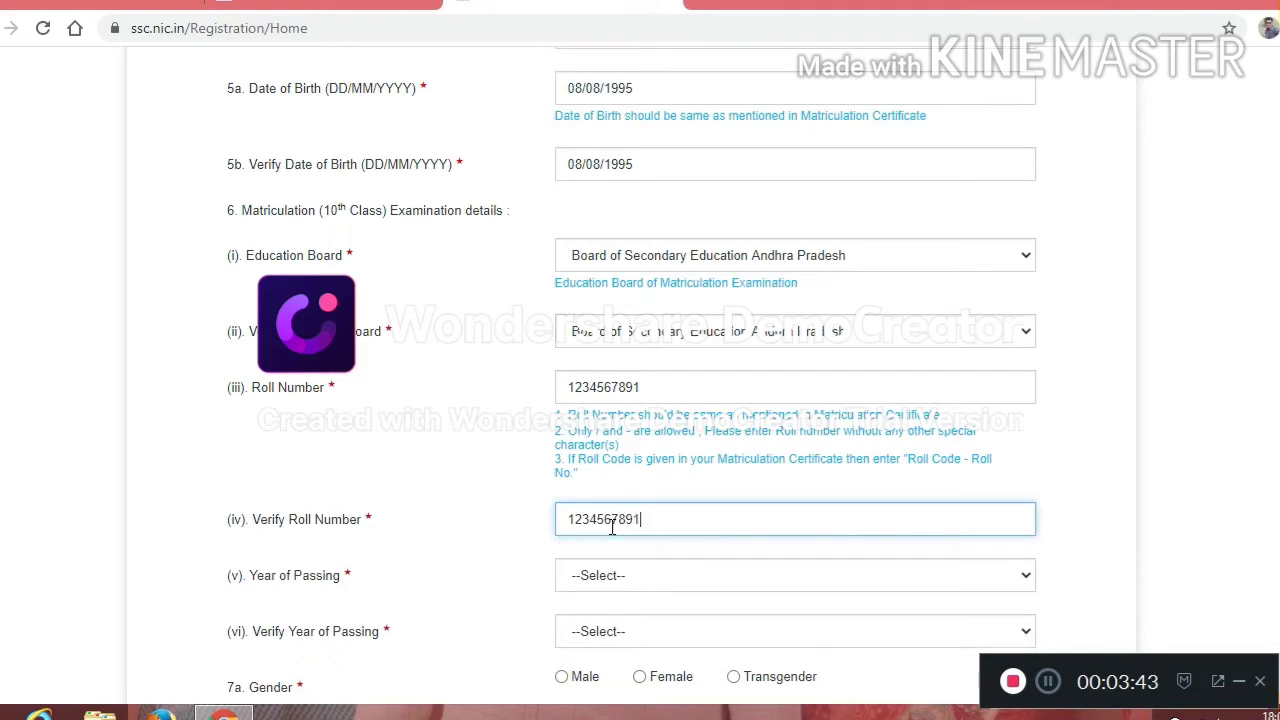
Set the matriculation year of passing to 2011 and select the same year for its verification
left_click(626, 572)
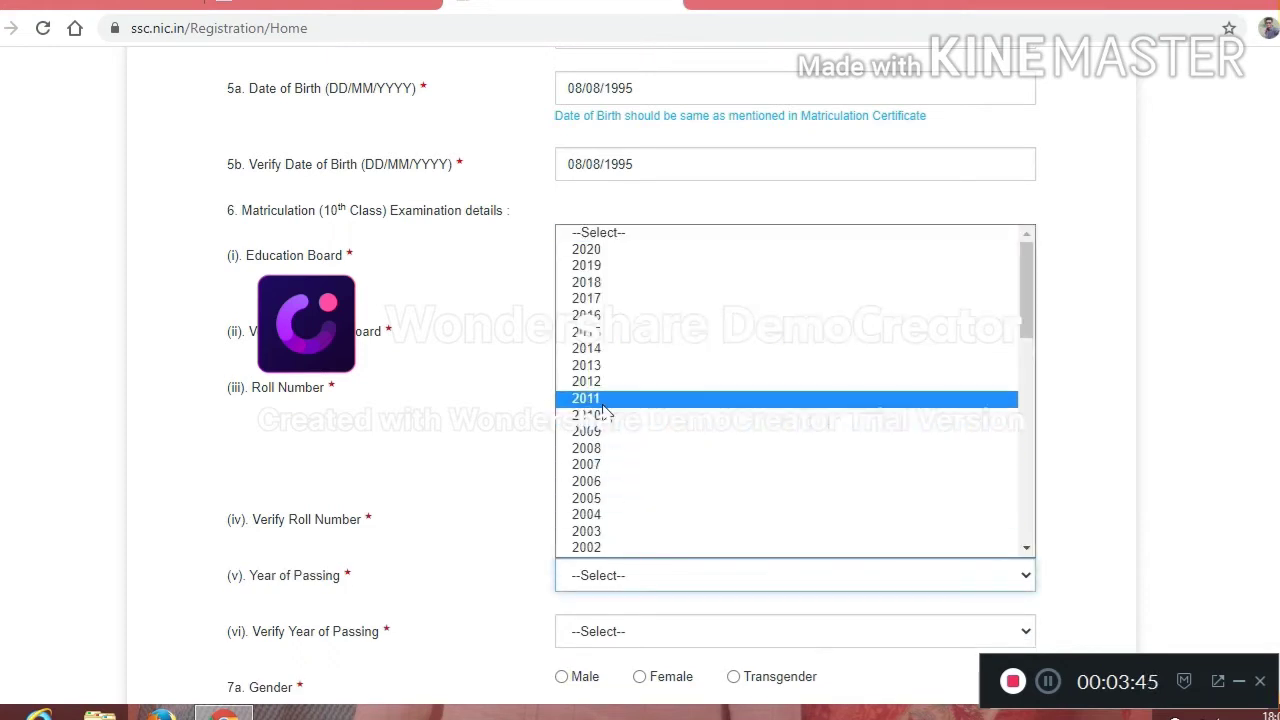
left_click(603, 403)
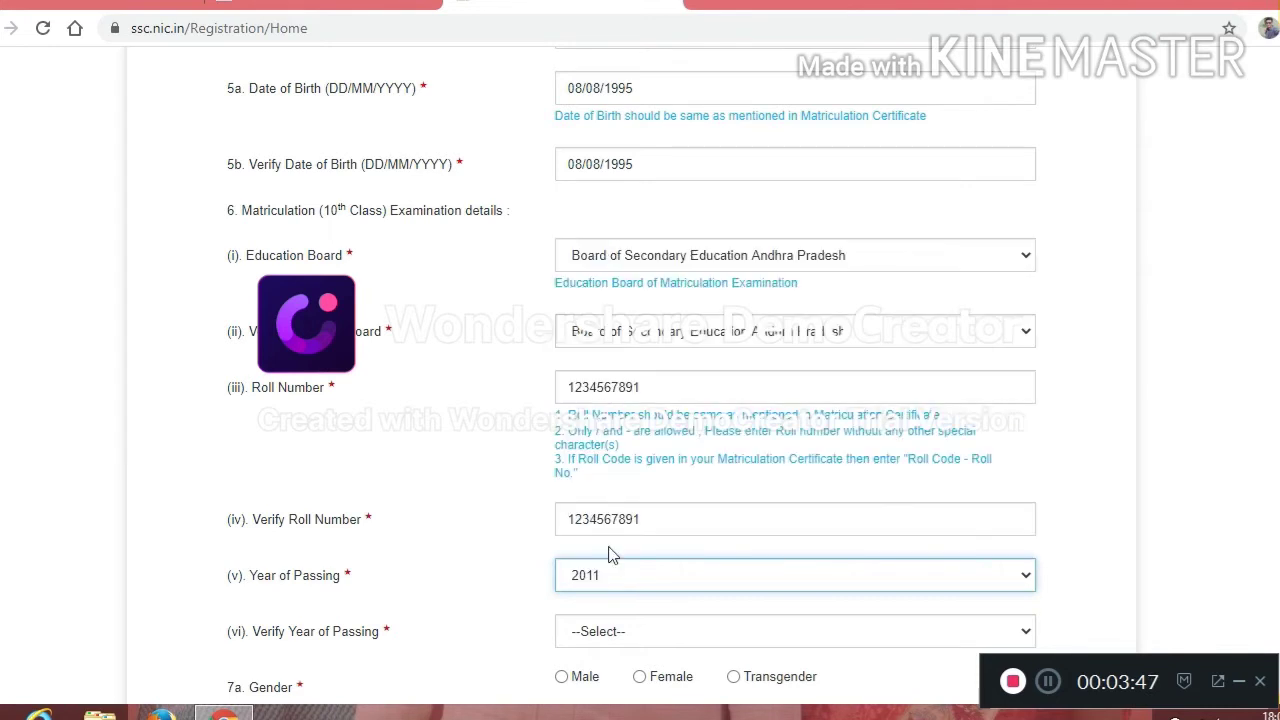
left_click(595, 632)
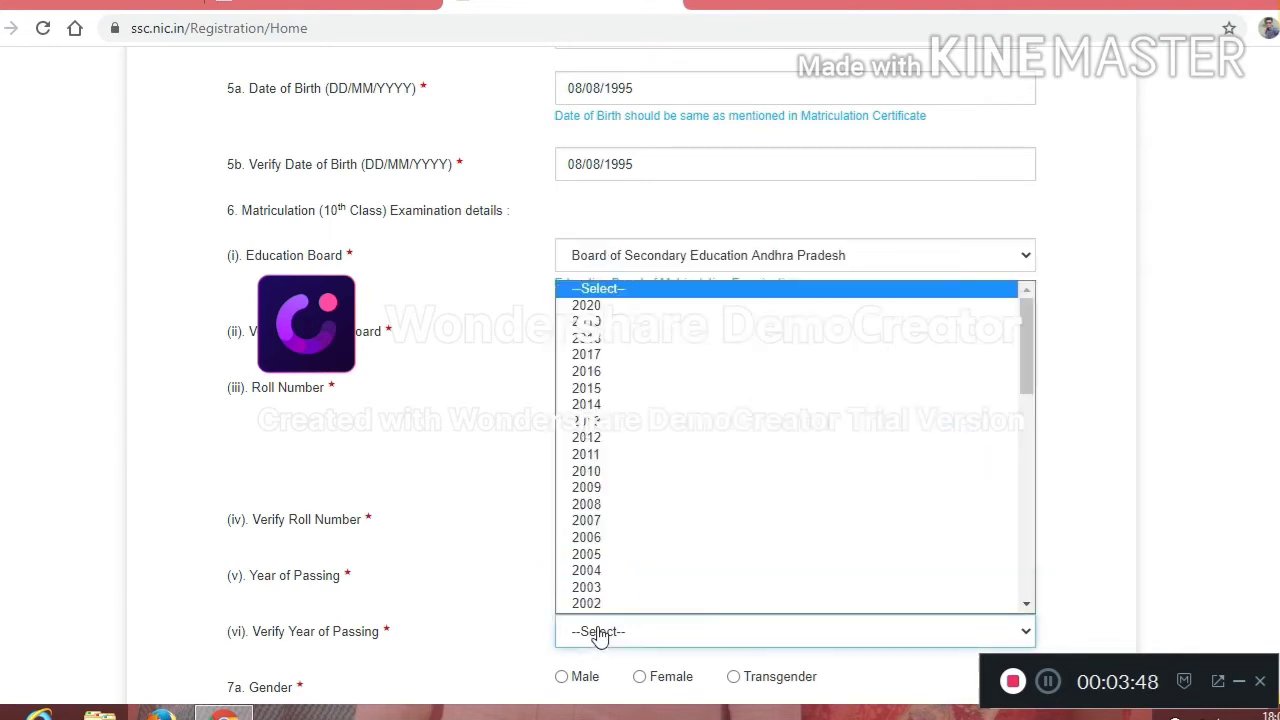
left_click(590, 455)
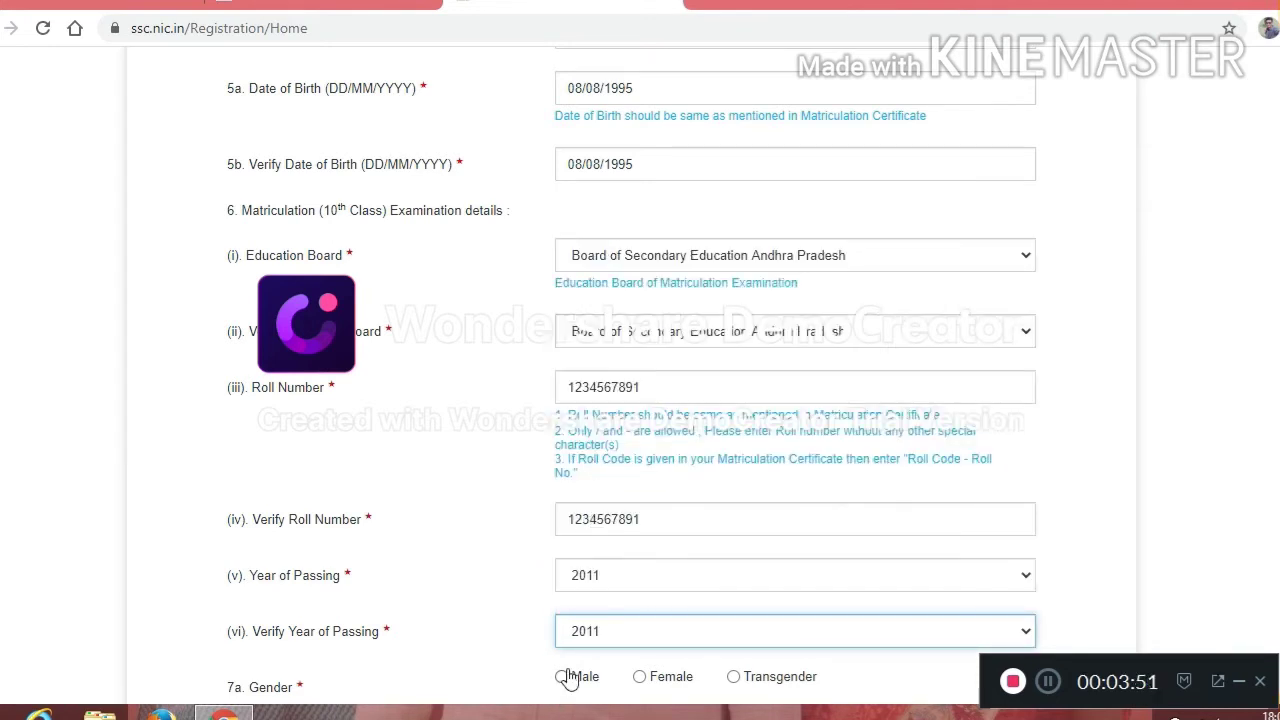
left_click(468, 614)
Set the gender and its verification to Male, and choose Graduation as the level of educational qualification
scroll(468, 614, "down", 1)
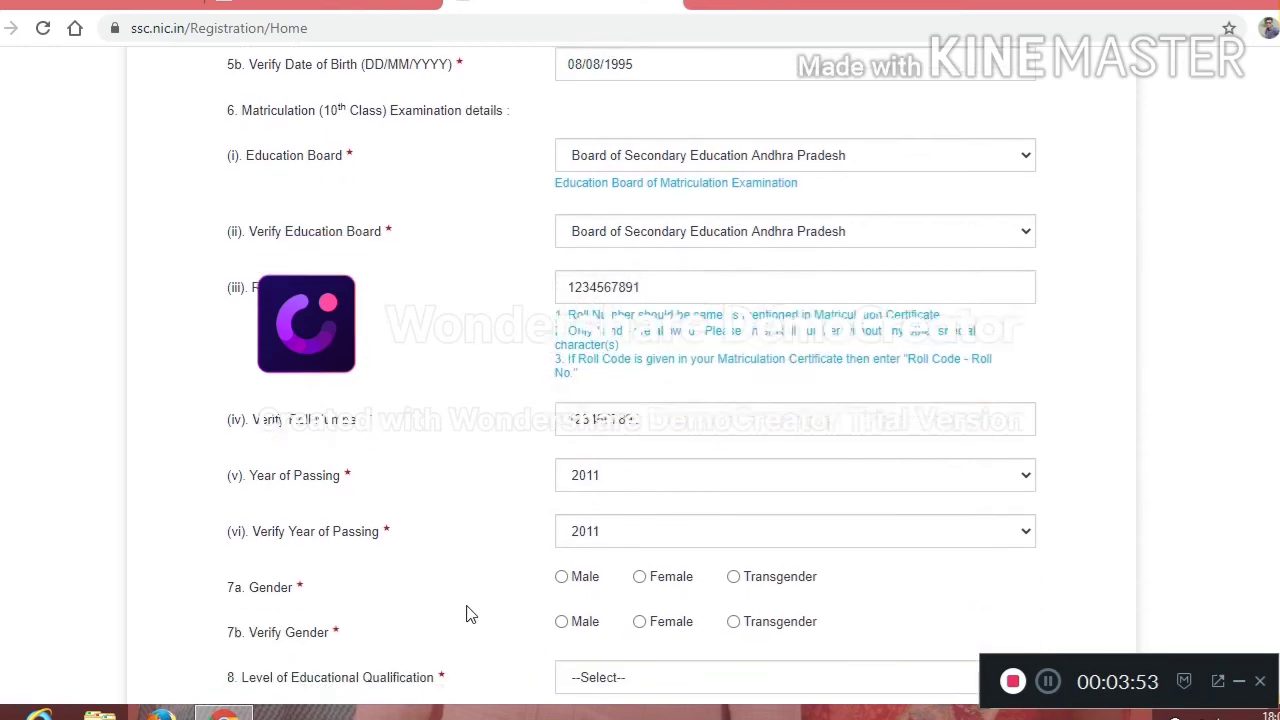
scroll(468, 614, "down", 3)
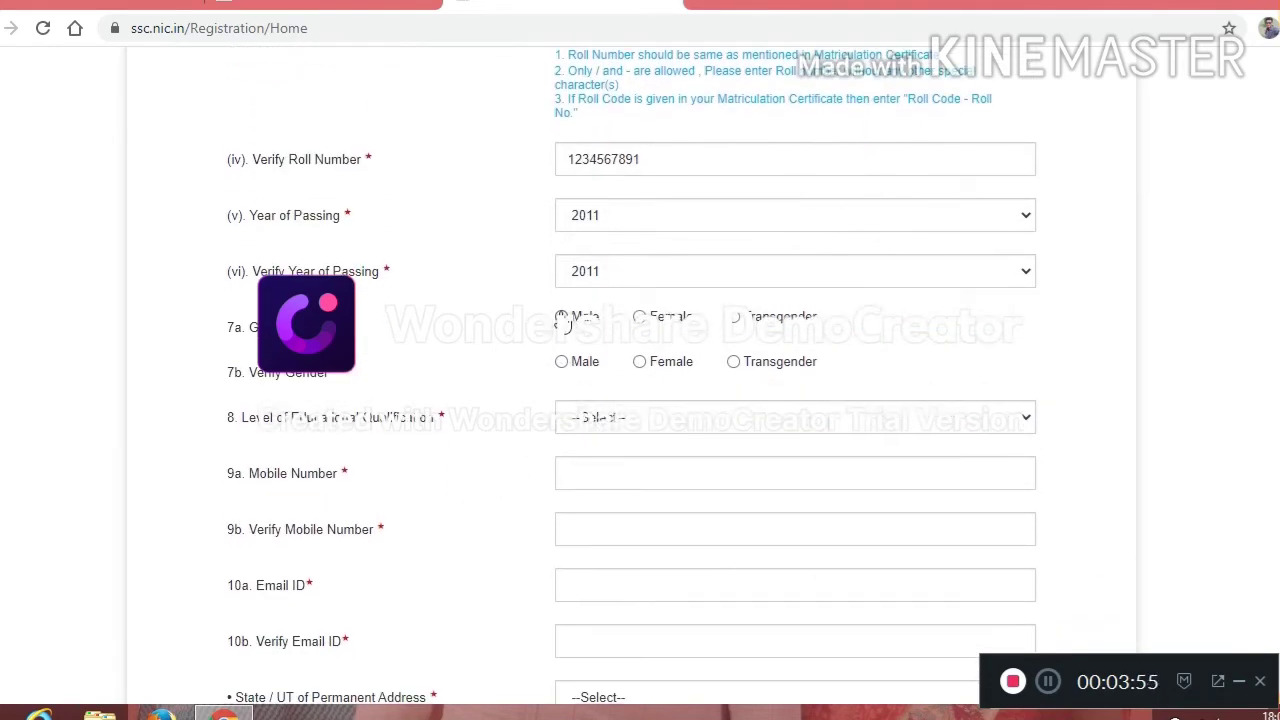
left_click(562, 362)
left_click(613, 432)
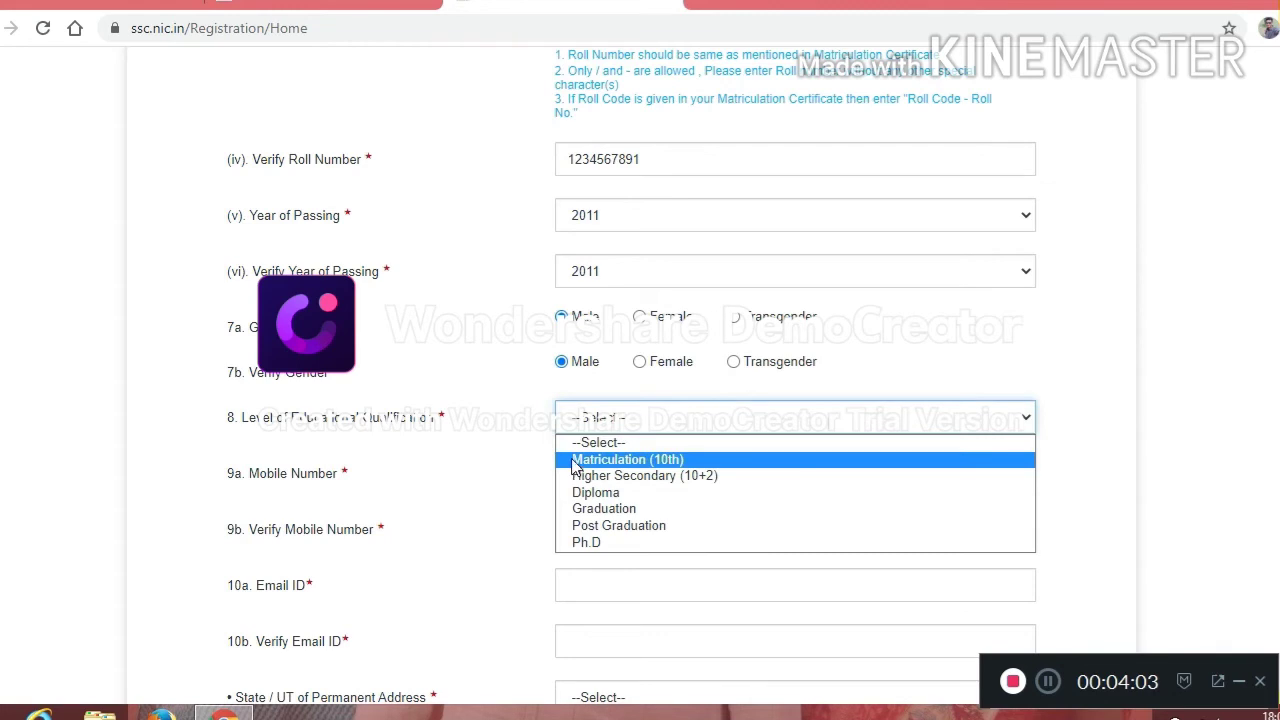
left_click(615, 510)
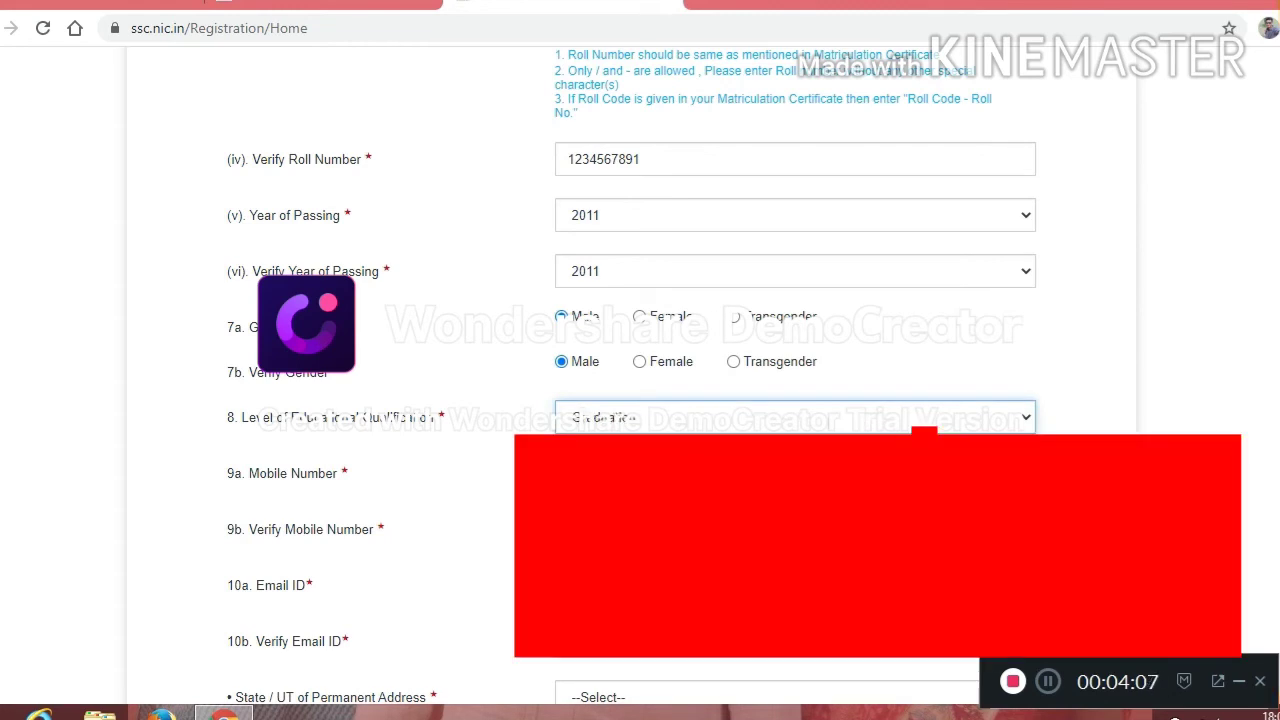
Fill in the applicant's mobile number and email ID, repeating each one in its verification field
key("Tab")
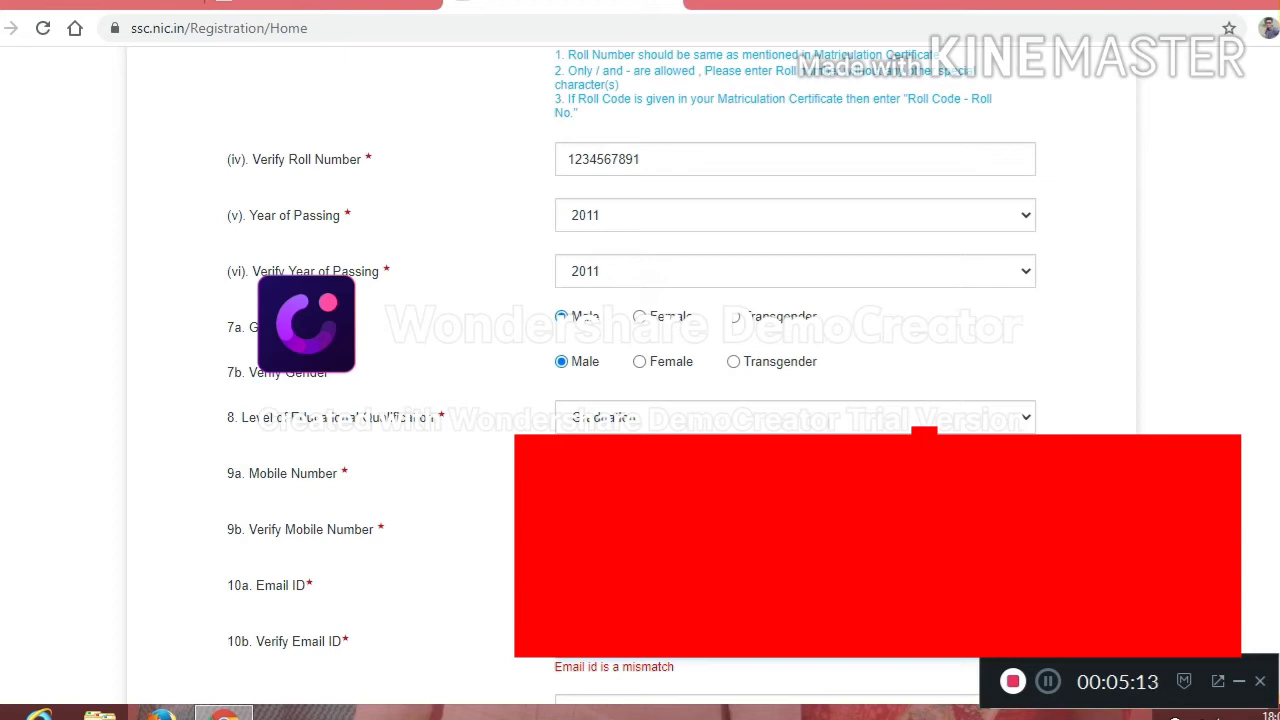
scroll(337, 601, "down", 1)
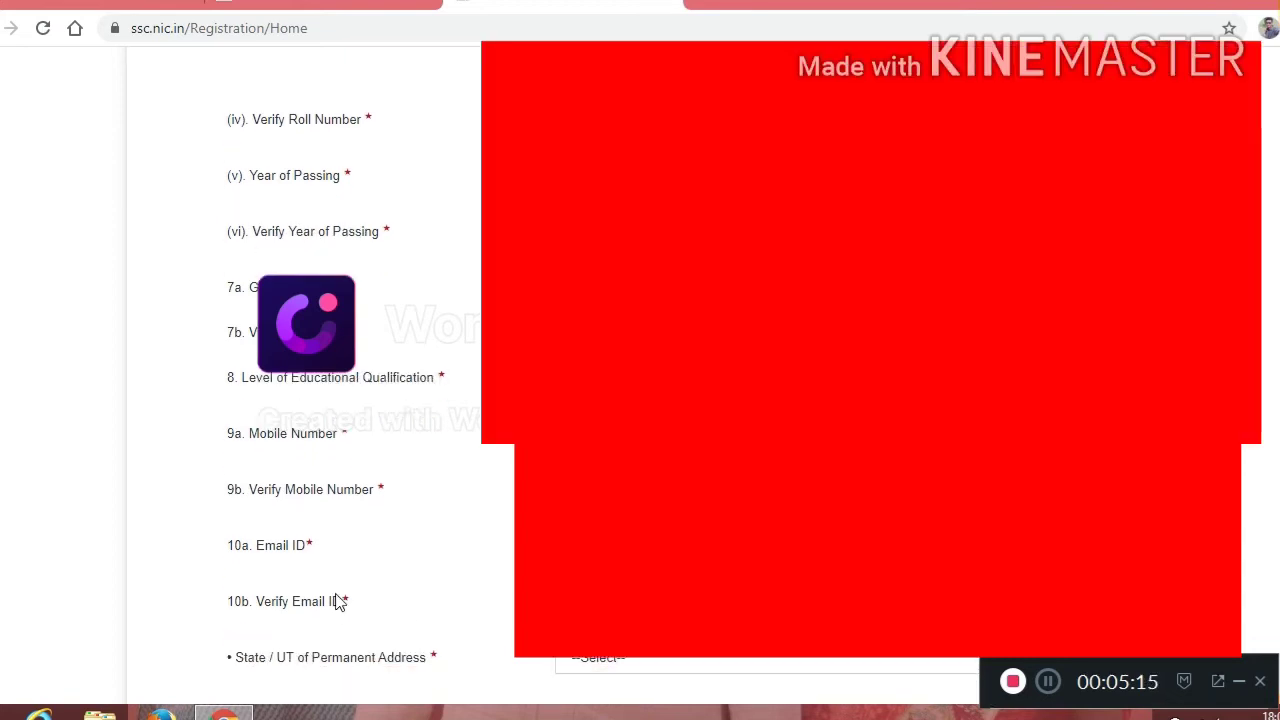
scroll(337, 601, "down", 2)
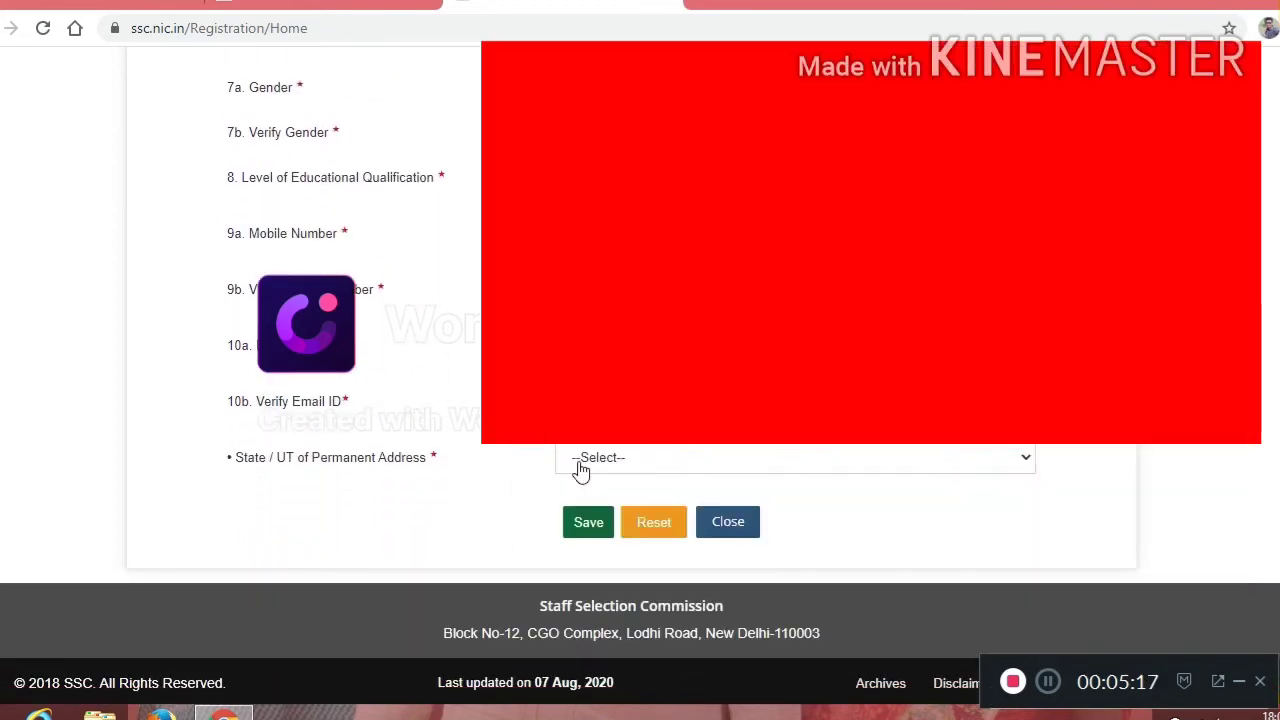
Set the state of permanent address to Andhra Pradesh, then save and confirm the basic details and dismiss the partial-registration notices
left_click(581, 468)
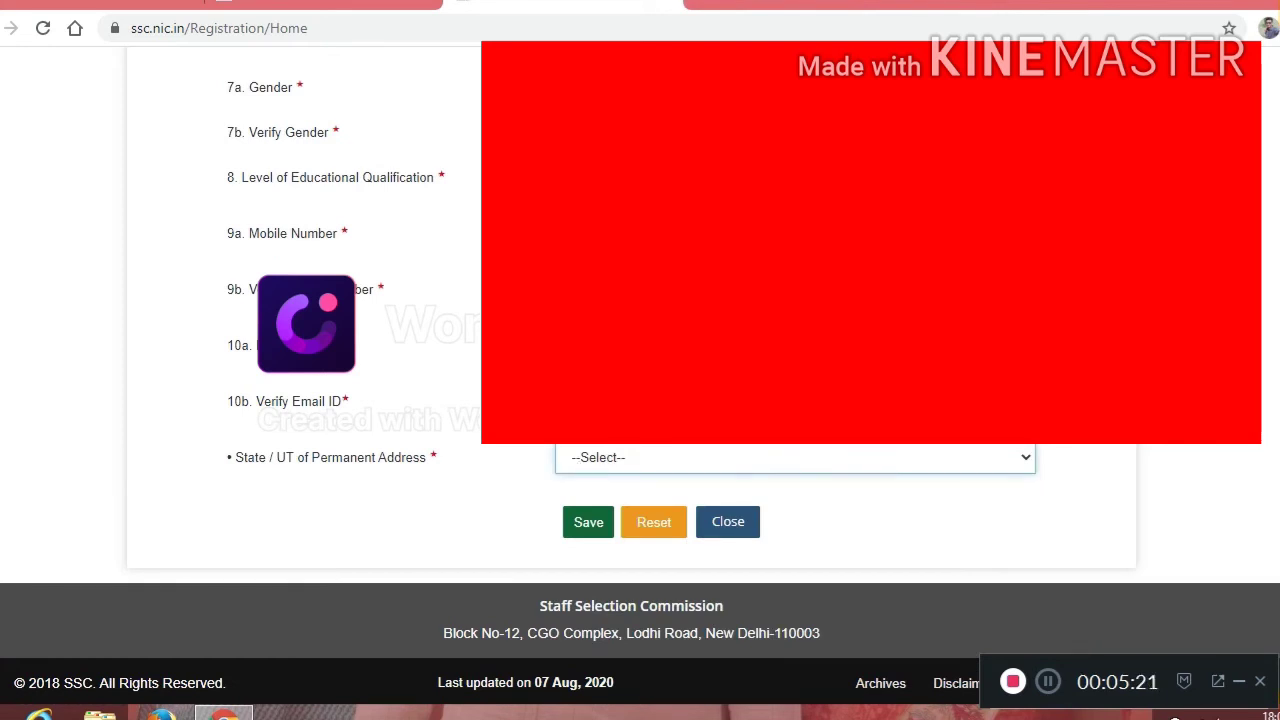
left_click(597, 470)
left_click(590, 536)
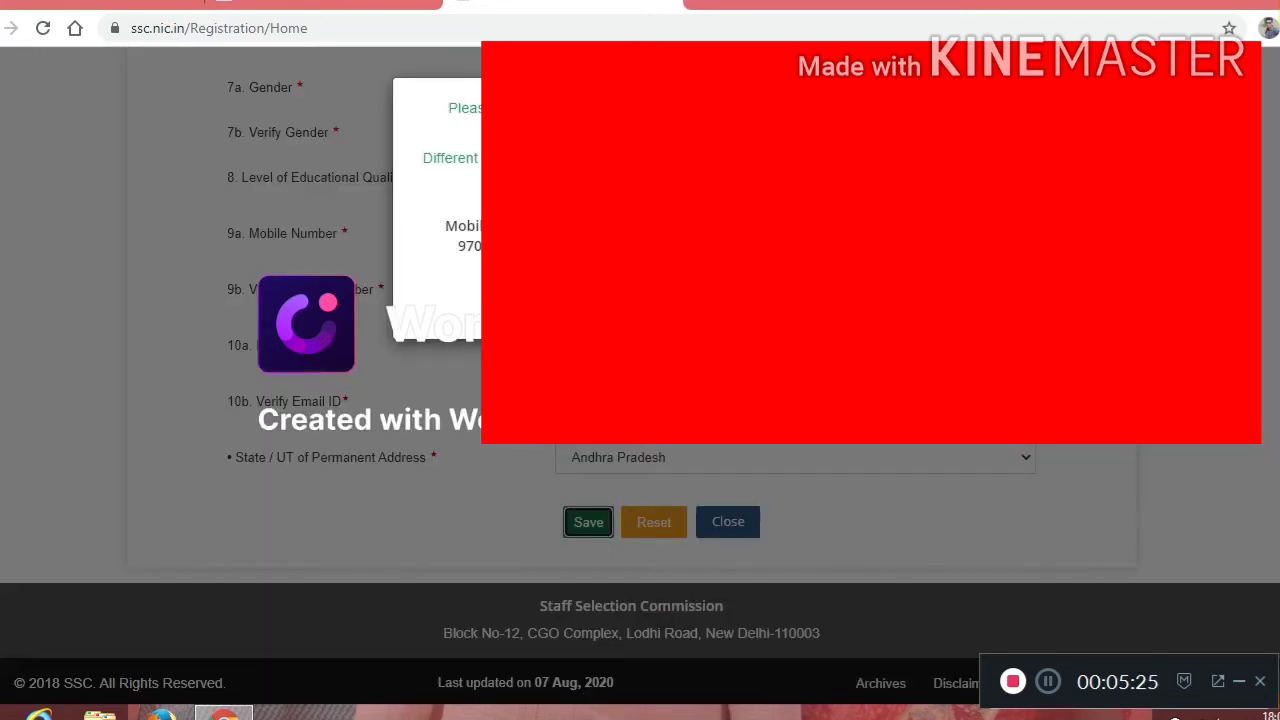
key("Return")
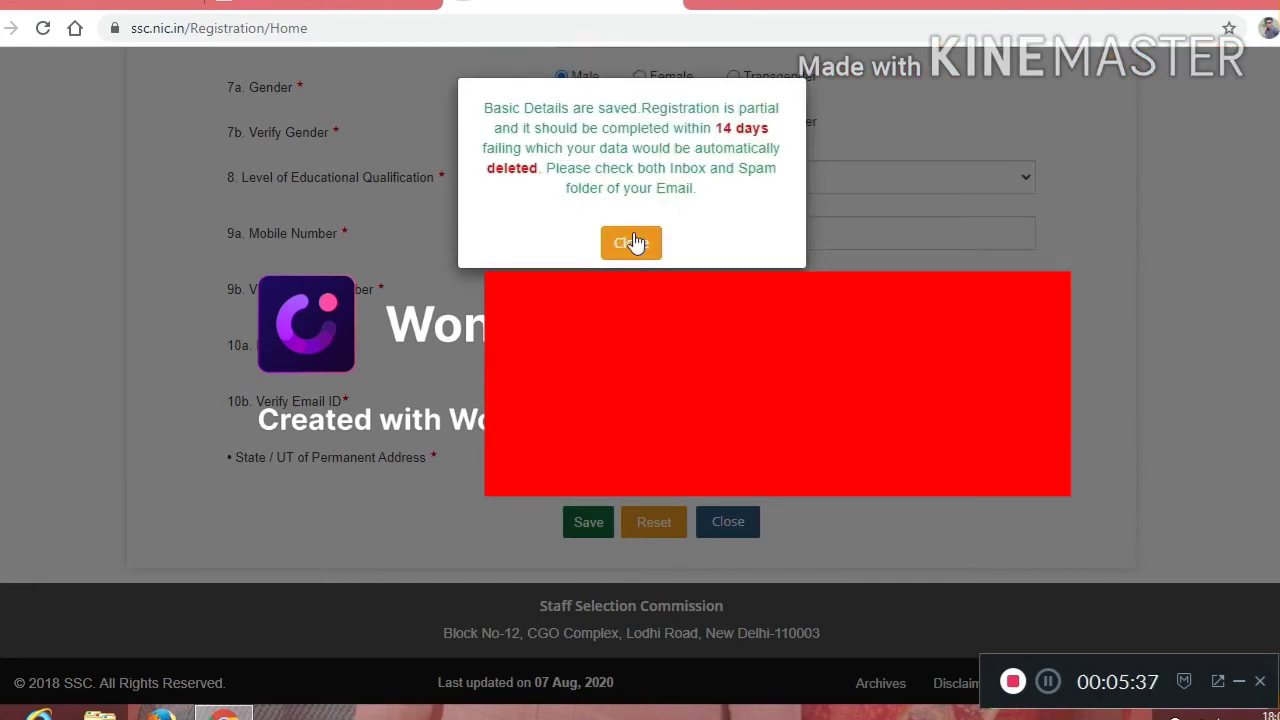
left_click(631, 243)
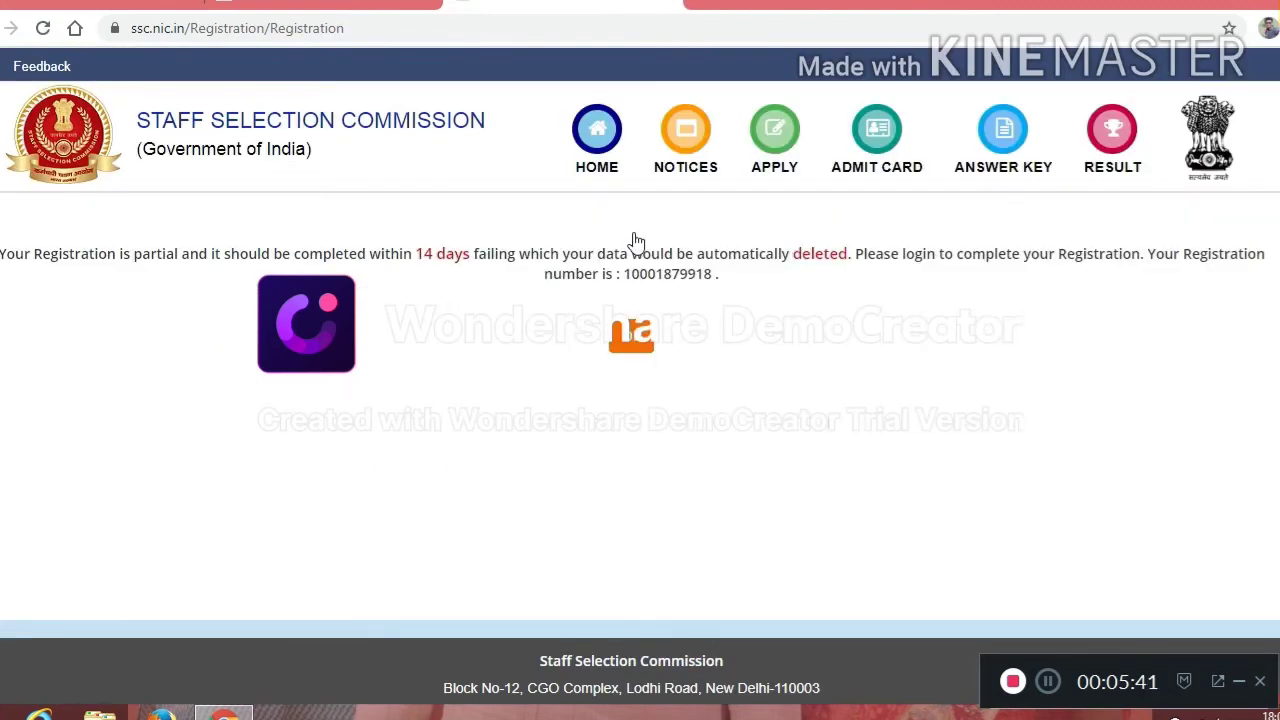
left_click(640, 352)
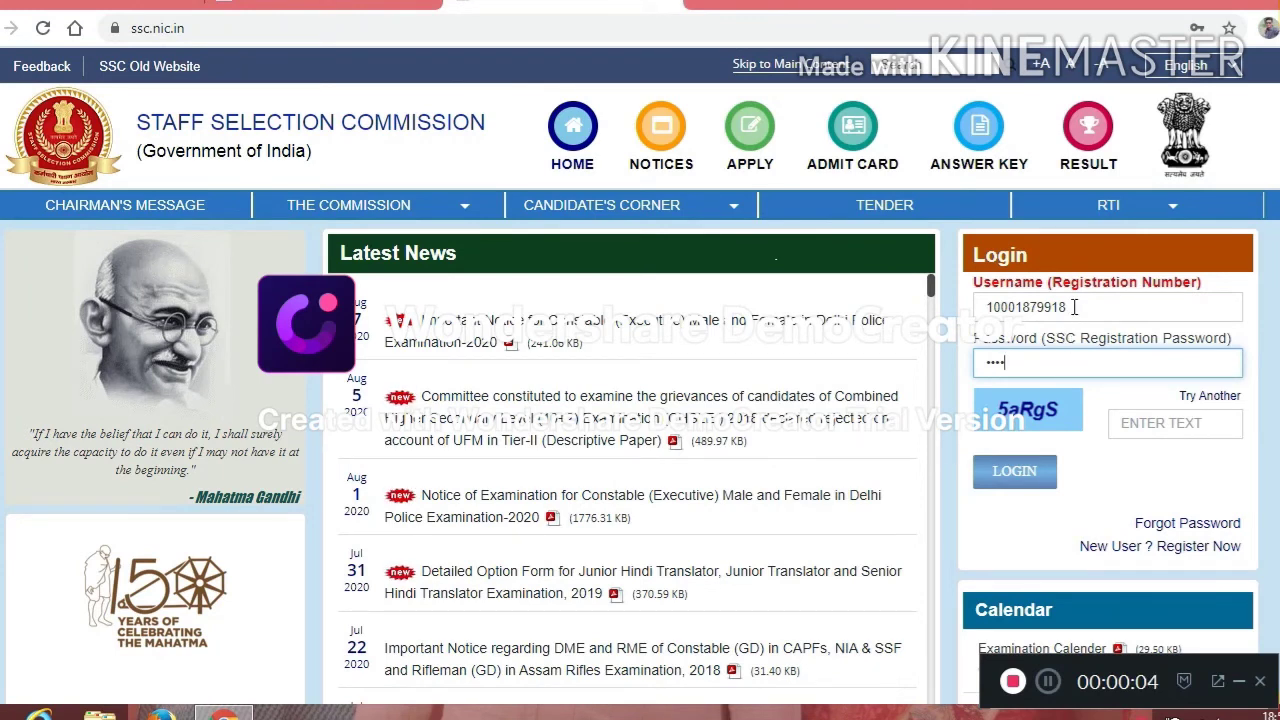
Log in with the new registration number and password by filling in the captcha code, and decline saving the password in the browser
left_click_drag(1072, 307, 928, 346)
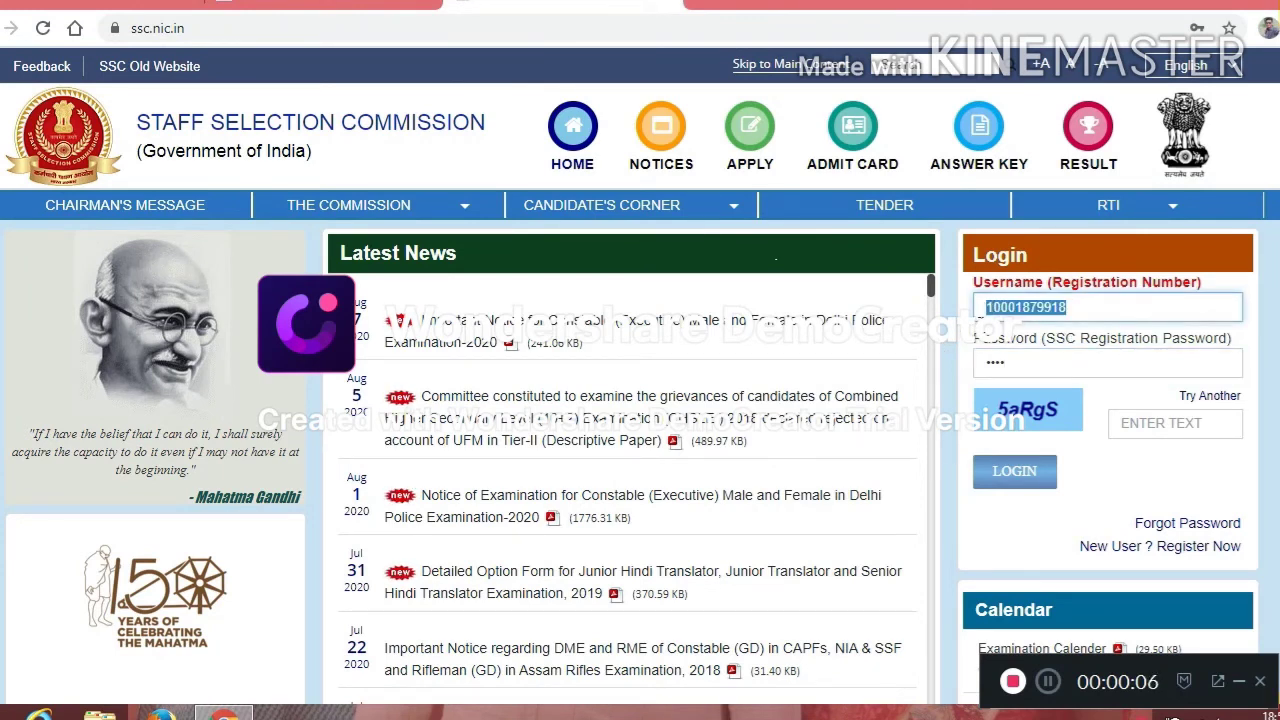
left_click(967, 342)
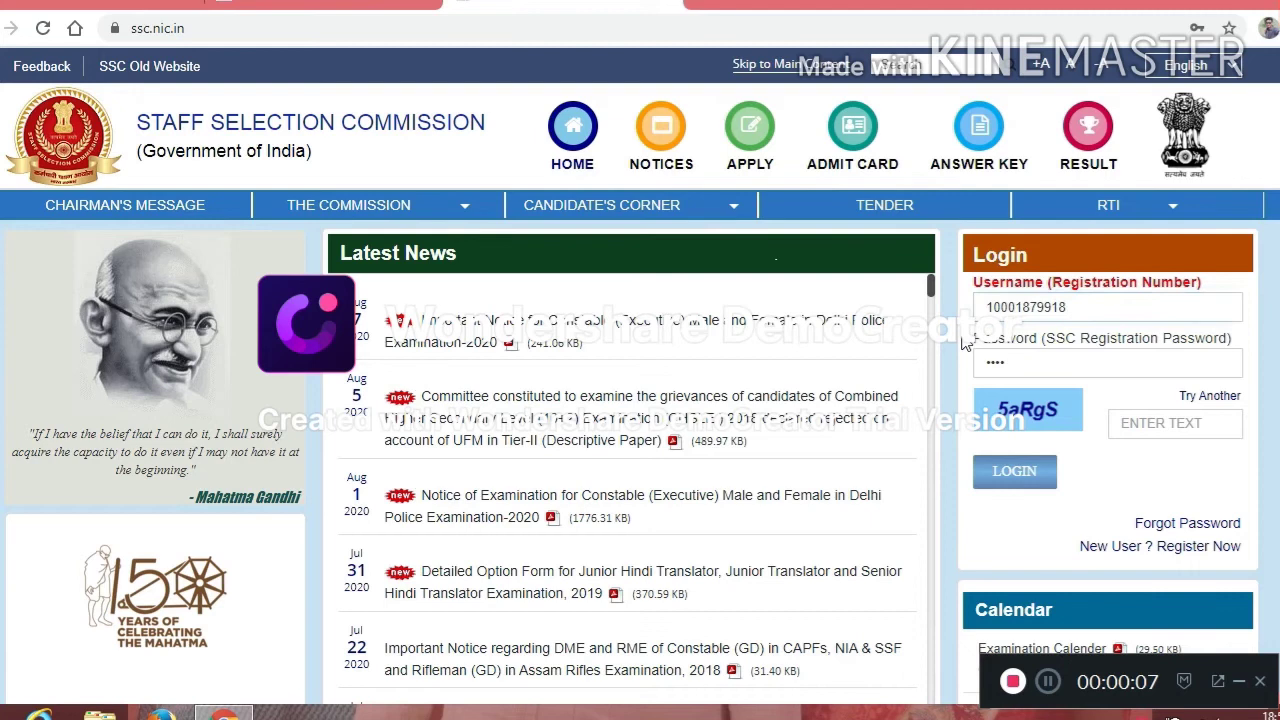
double_click(1017, 366)
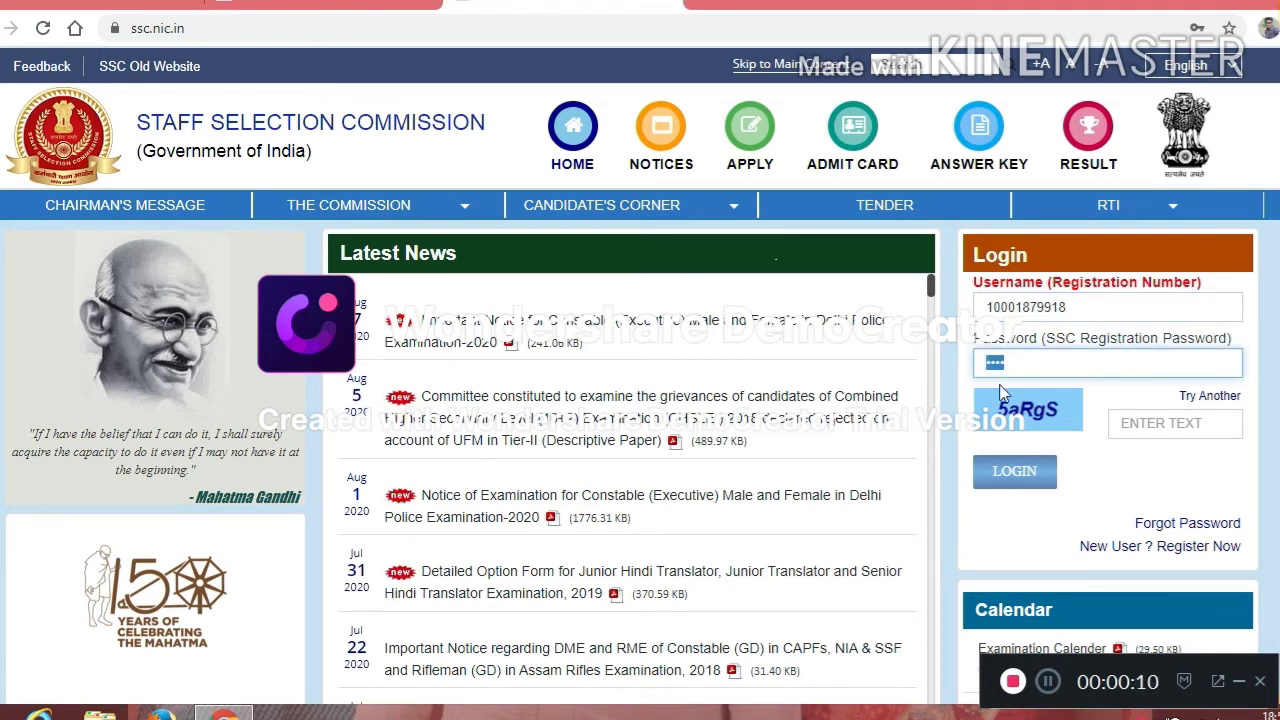
left_click(968, 408)
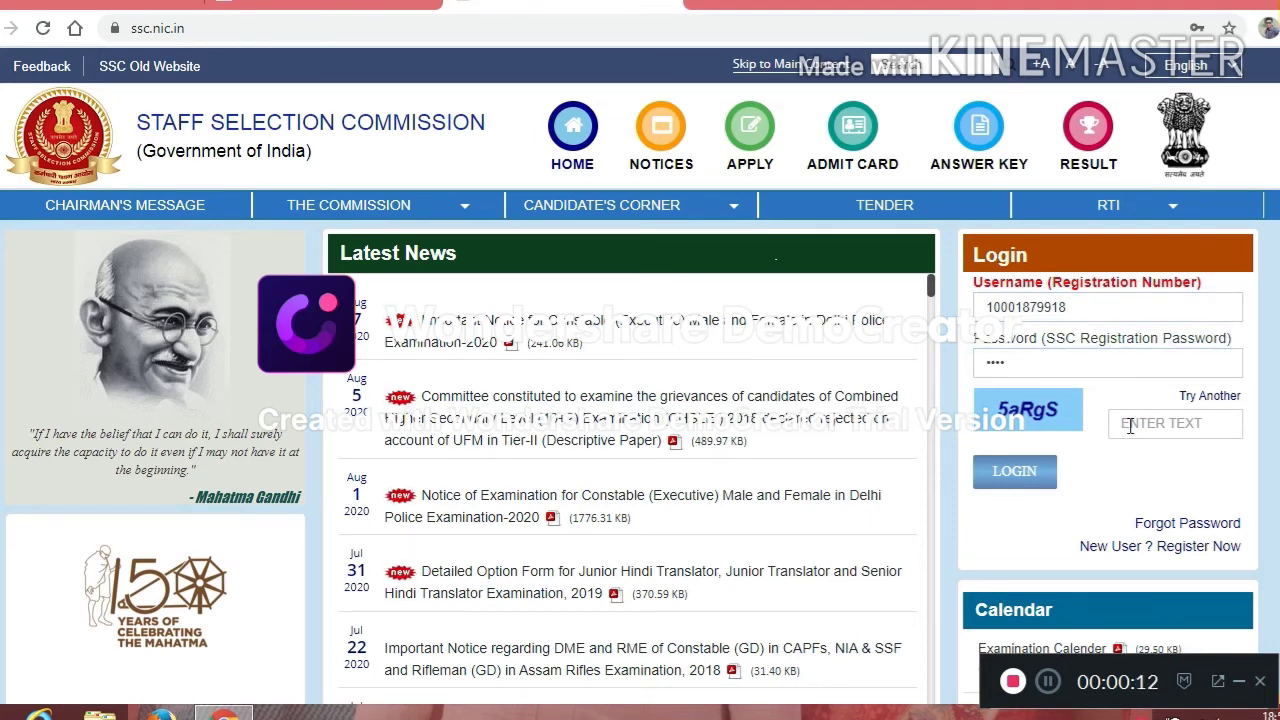
left_click(1122, 424)
type("5")
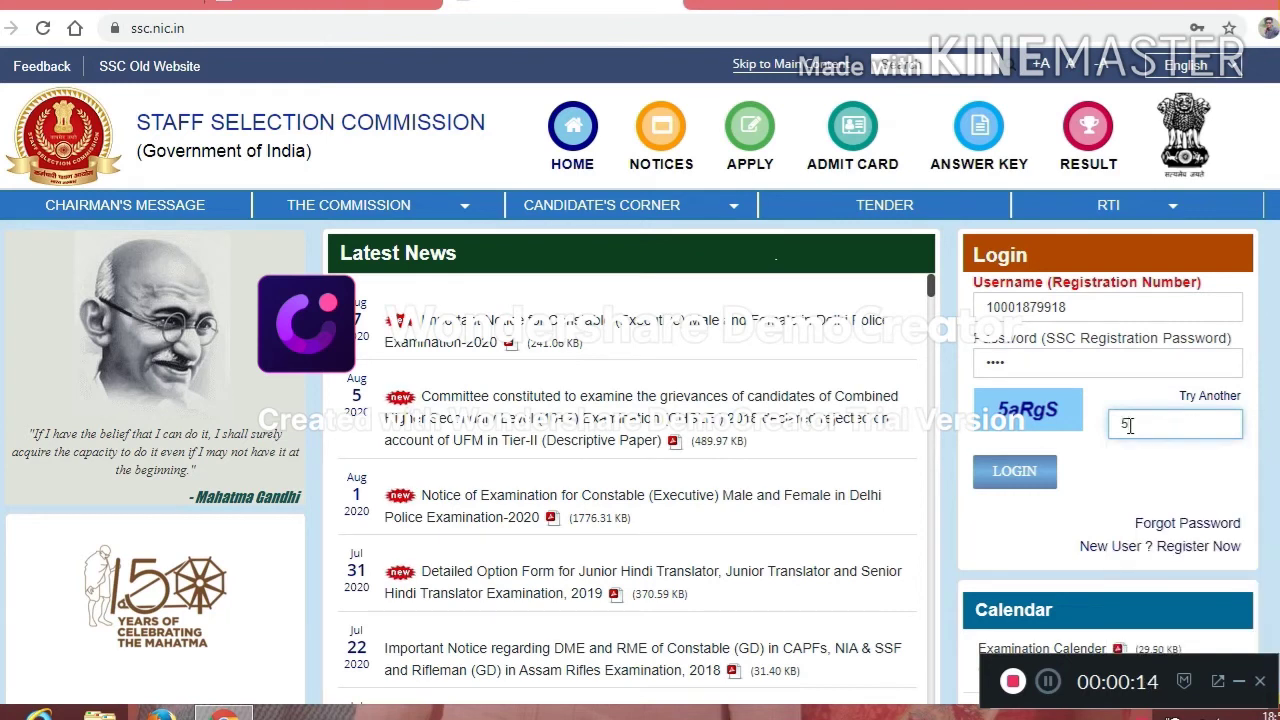
type("aR")
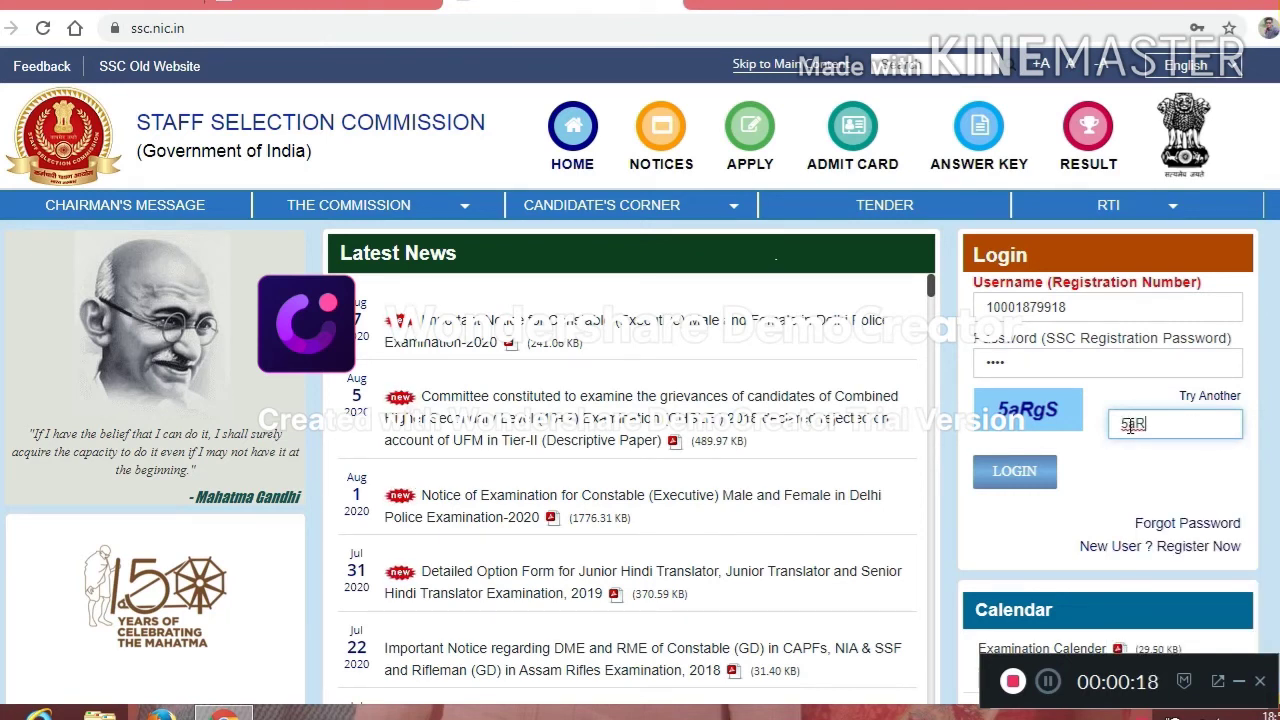
type("gS")
left_click(1036, 474)
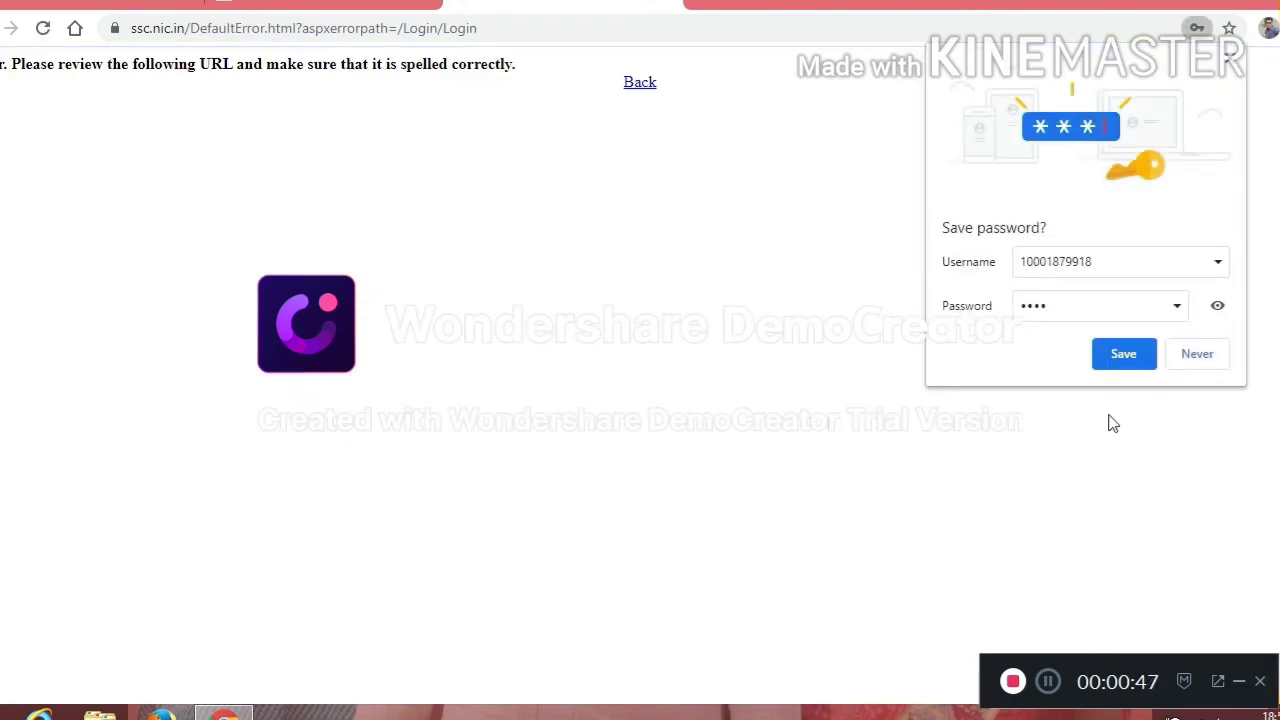
left_click(1197, 353)
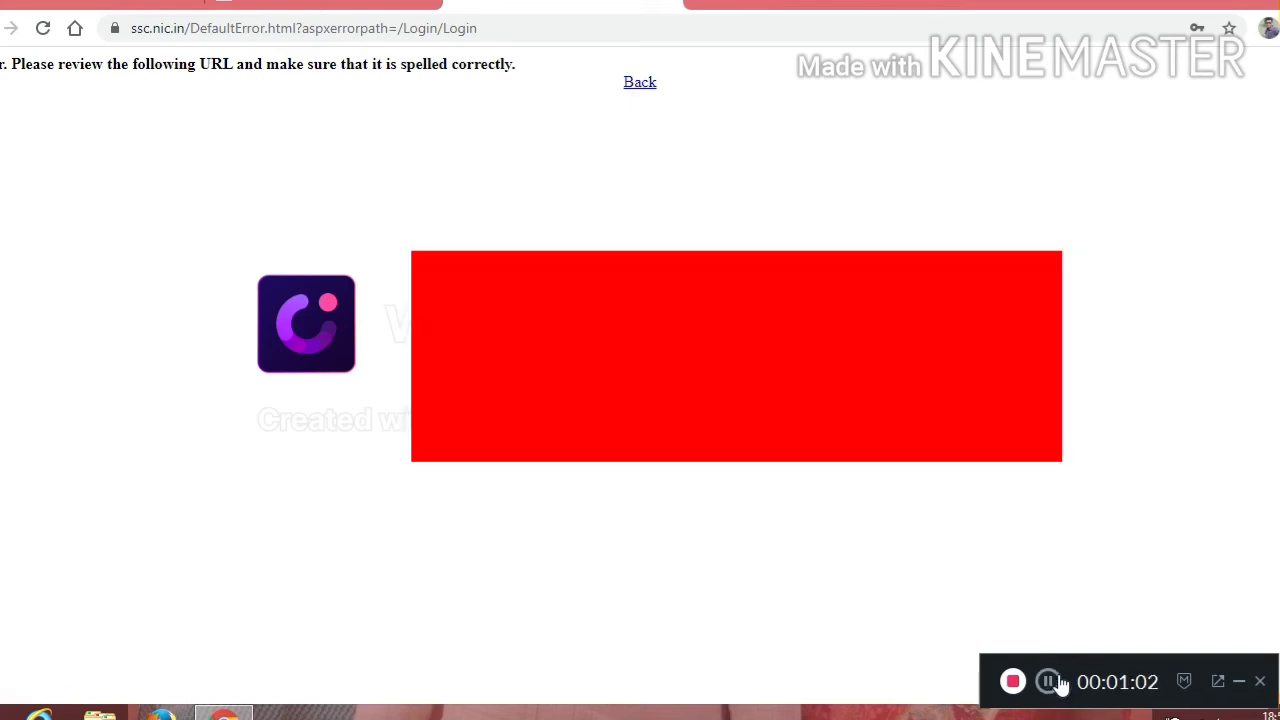
left_click(1052, 682)
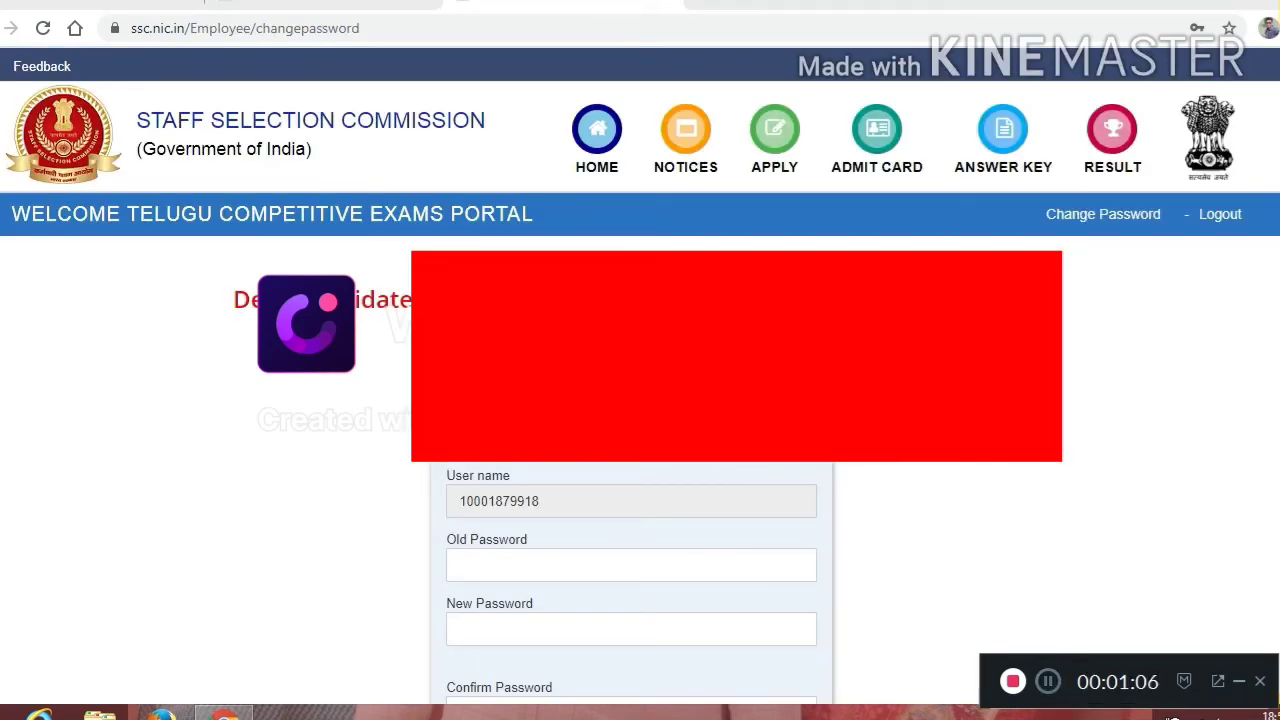
Enter a new account password in the Change Password form and fill in the confirm password field
scroll(640, 450, "down", 2)
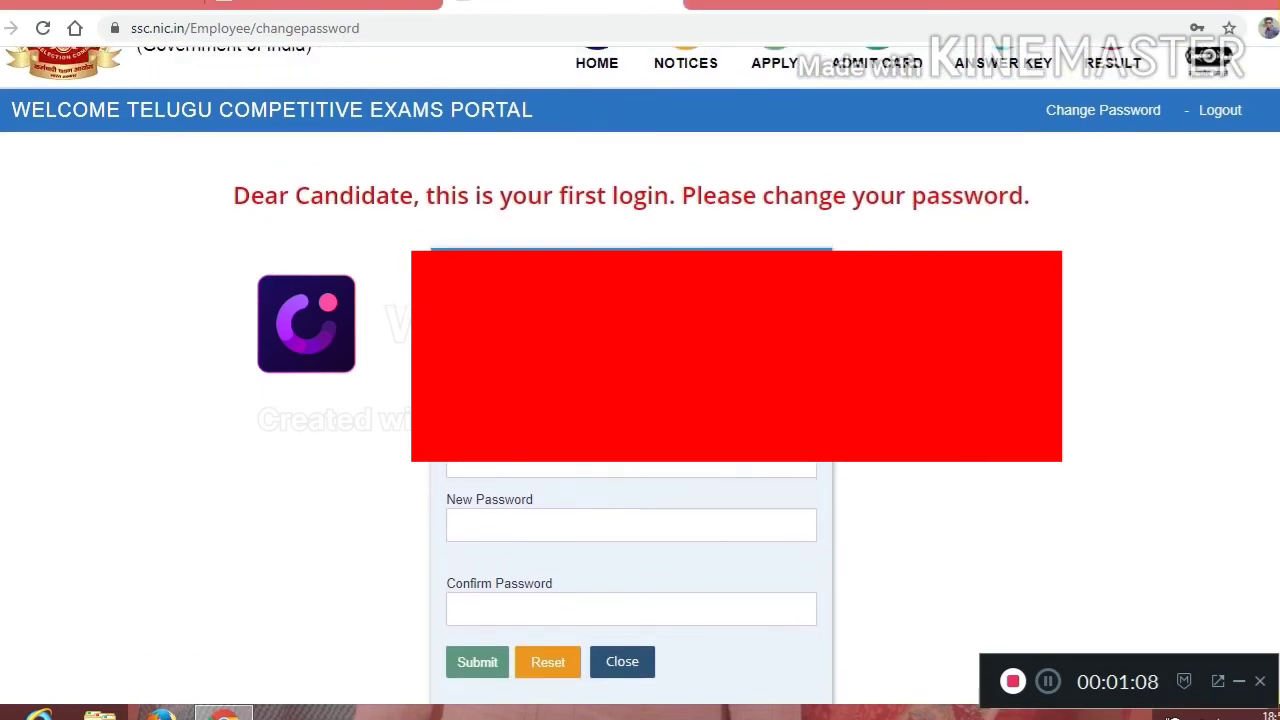
scroll(640, 400, "down", 1)
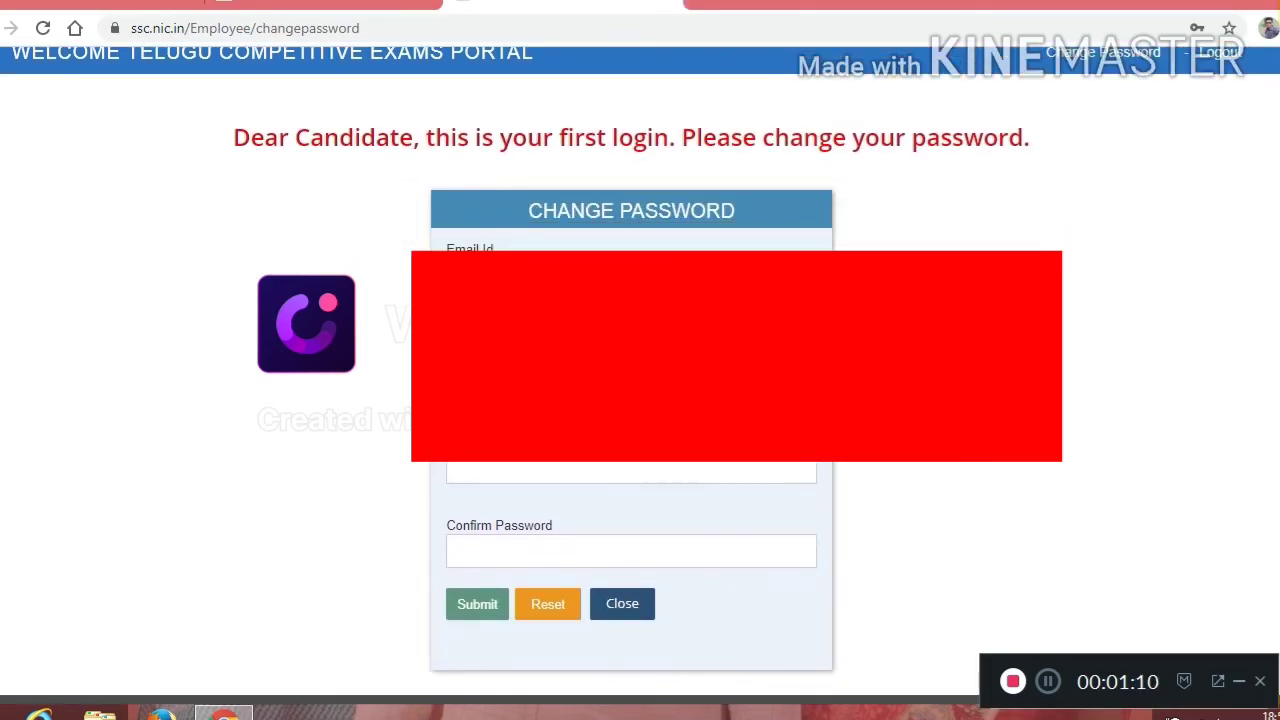
key("ctrl+v")
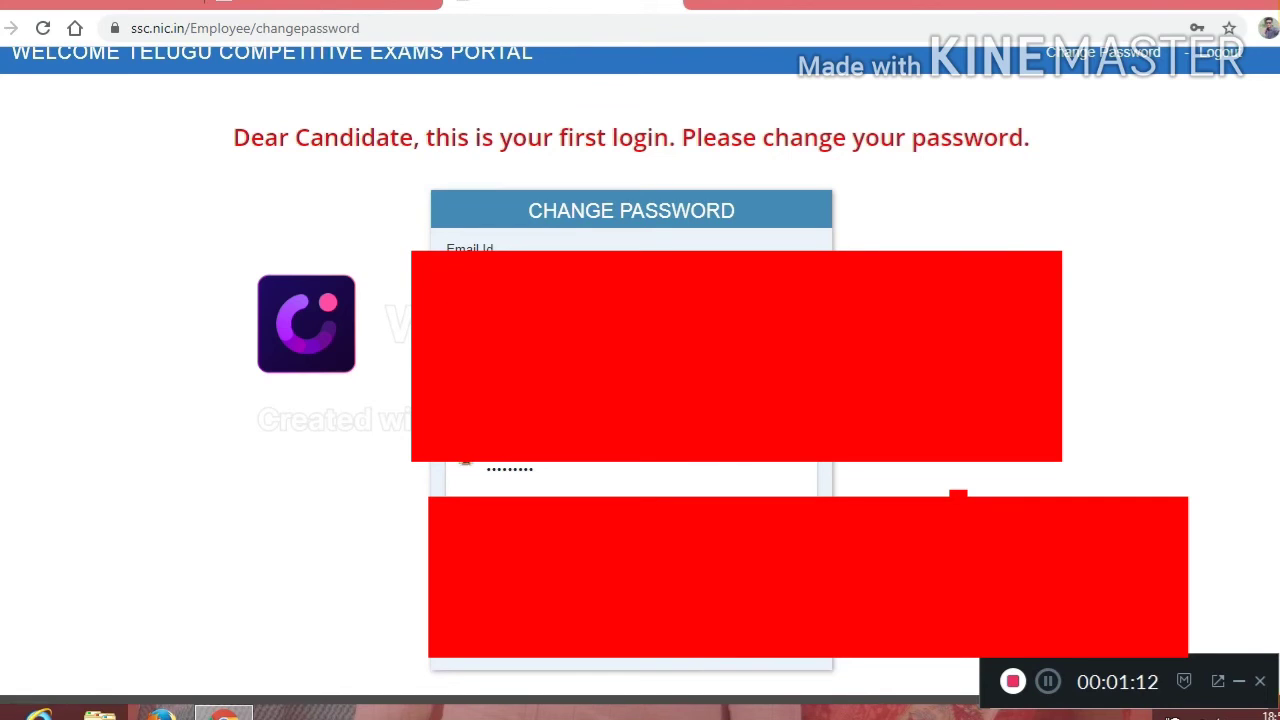
key("ctrl+a")
key("BackSpace")
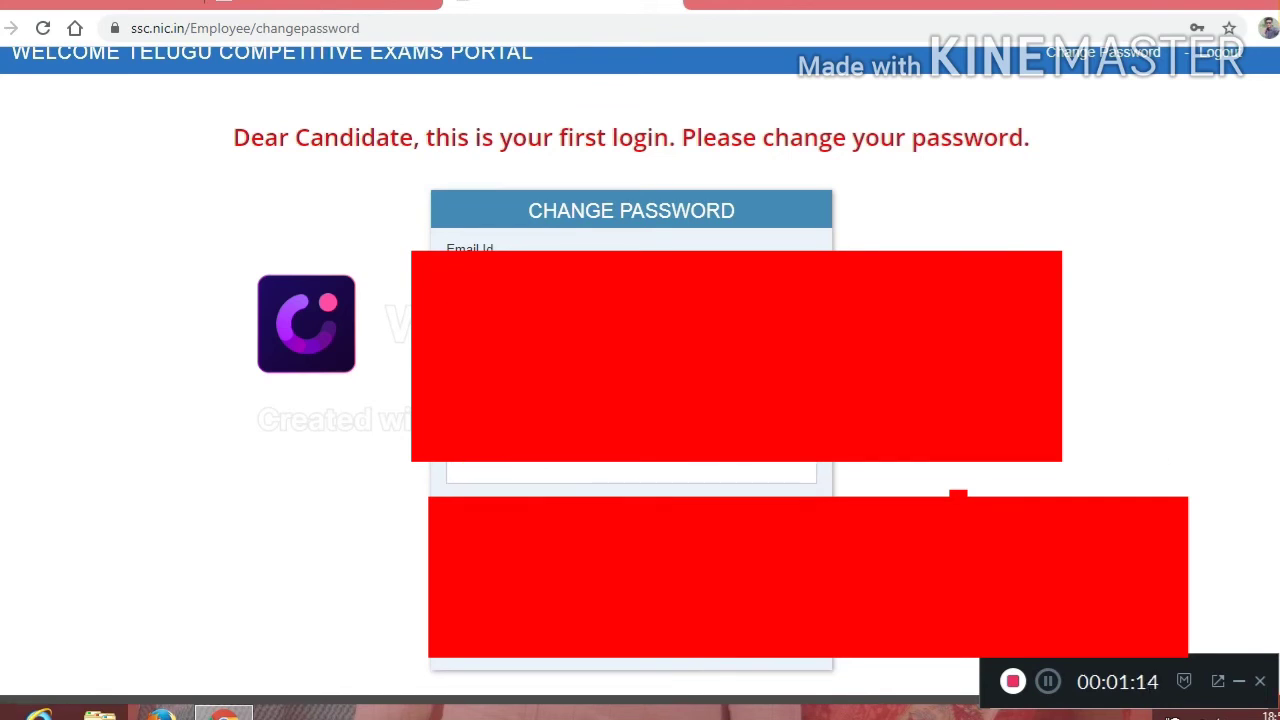
type("********")
key("Tab")
key("ctrl+v")
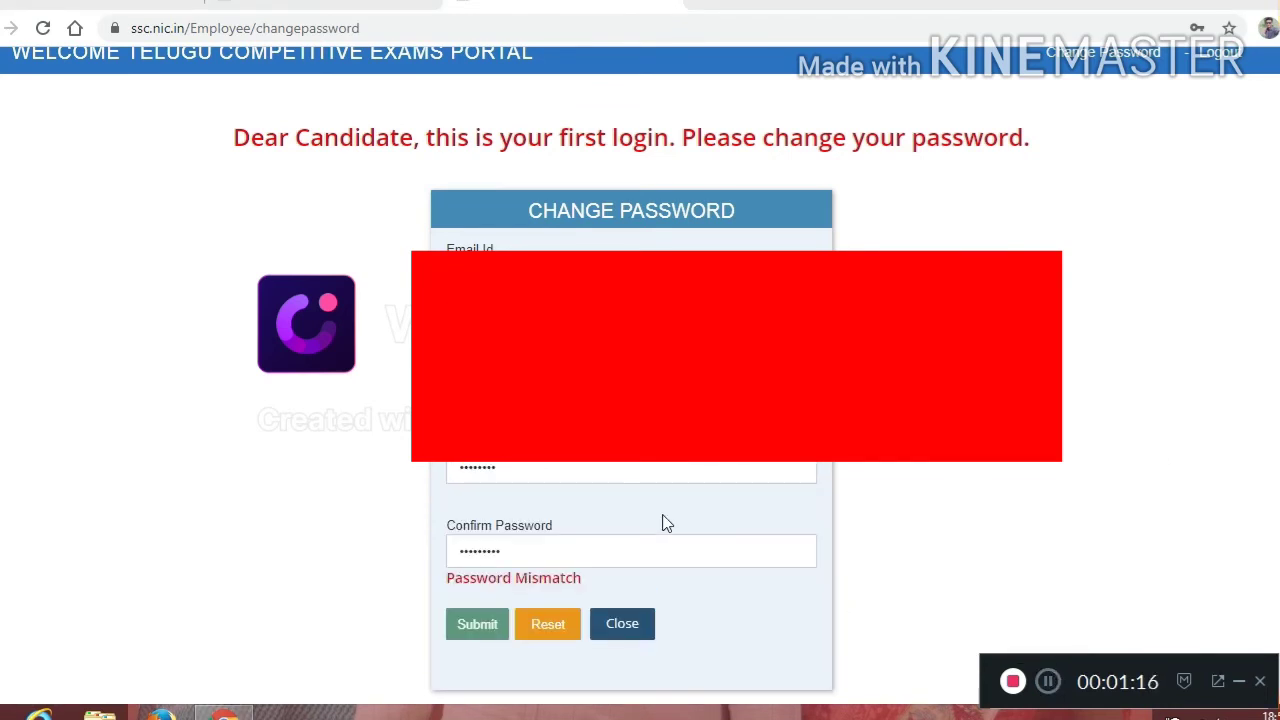
Add a special character to the new password so it matches the confirmation, and submit the password change
left_click(593, 475)
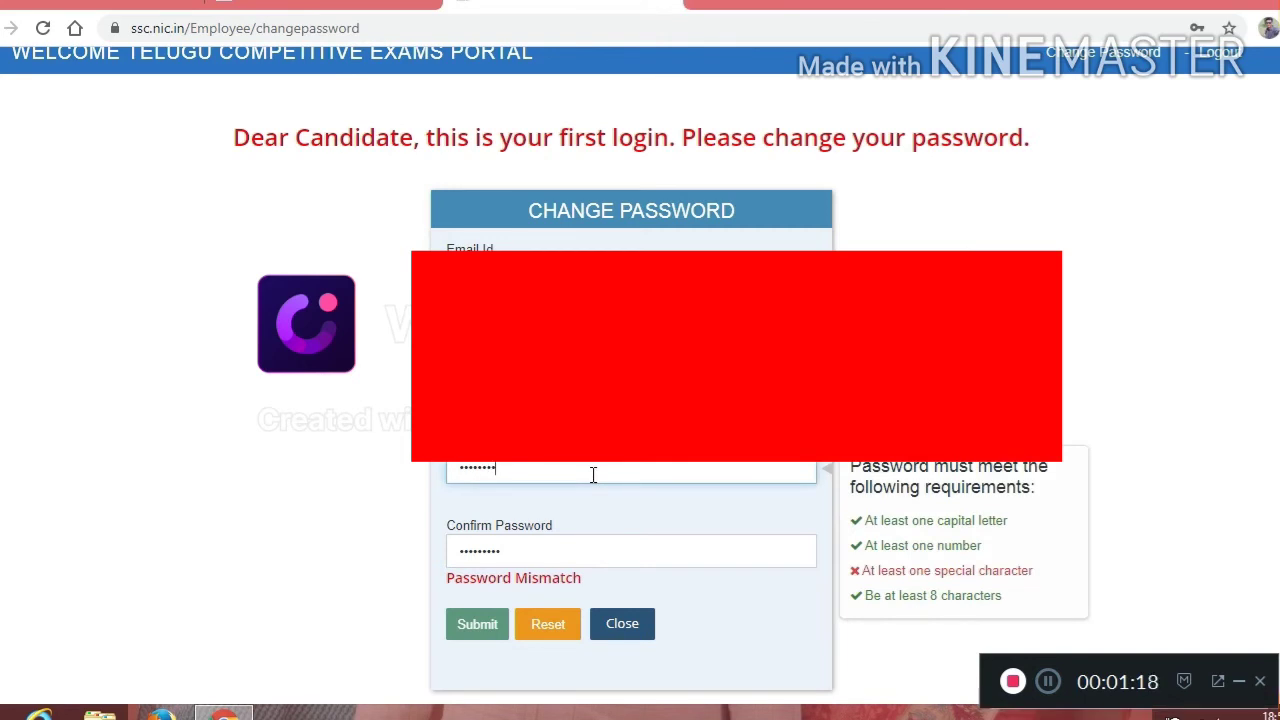
type("@")
left_click(1098, 272)
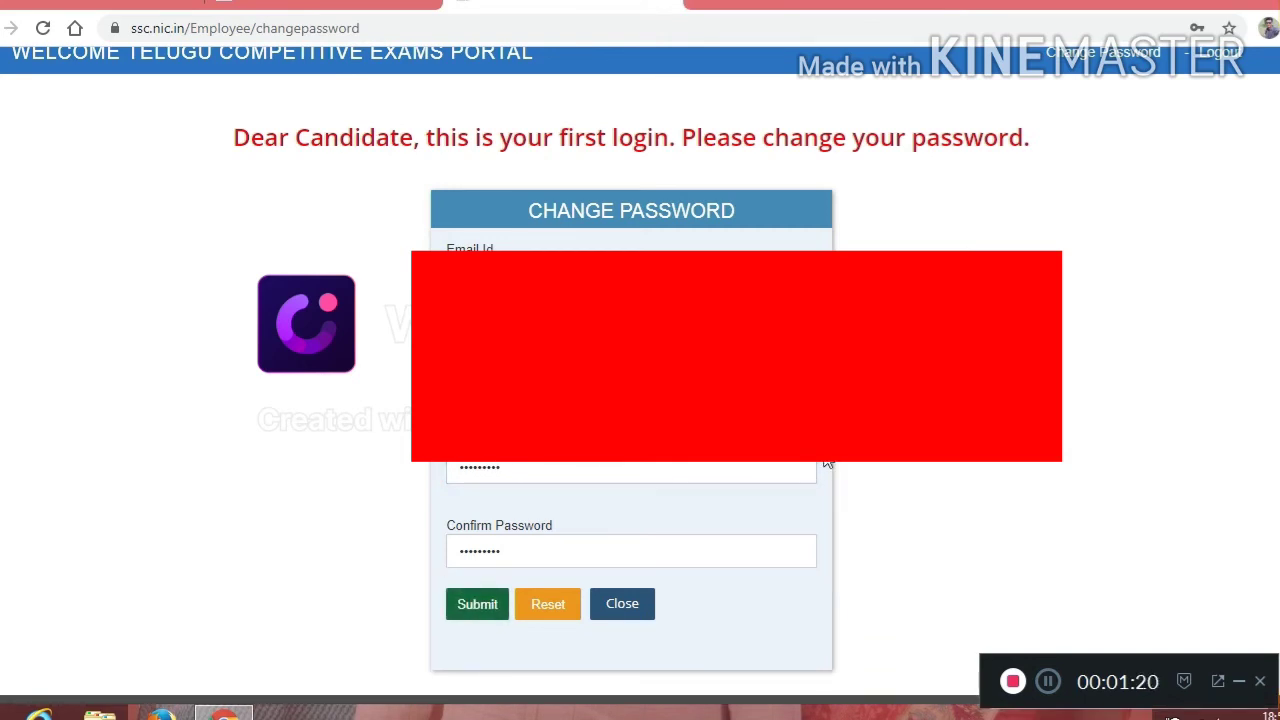
left_click(481, 612)
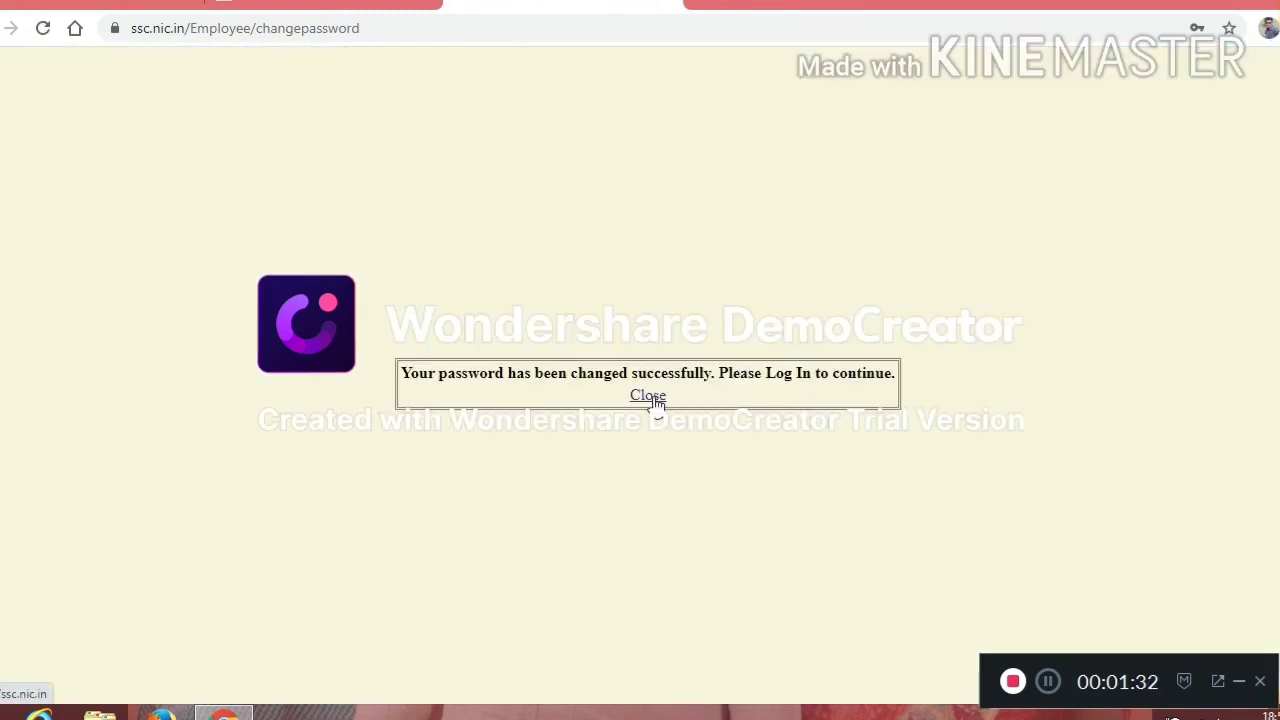
Return to the login page, log in with the changed password and review the saved basic details
left_click(652, 396)
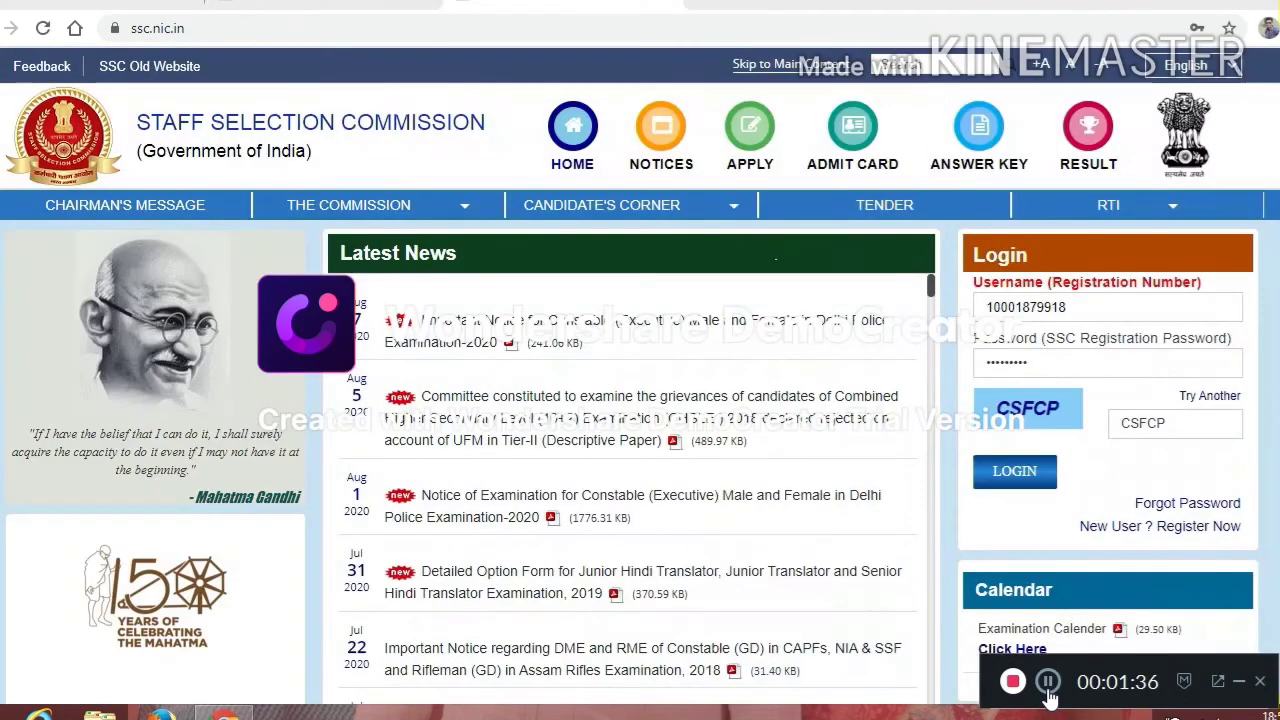
left_click(1014, 472)
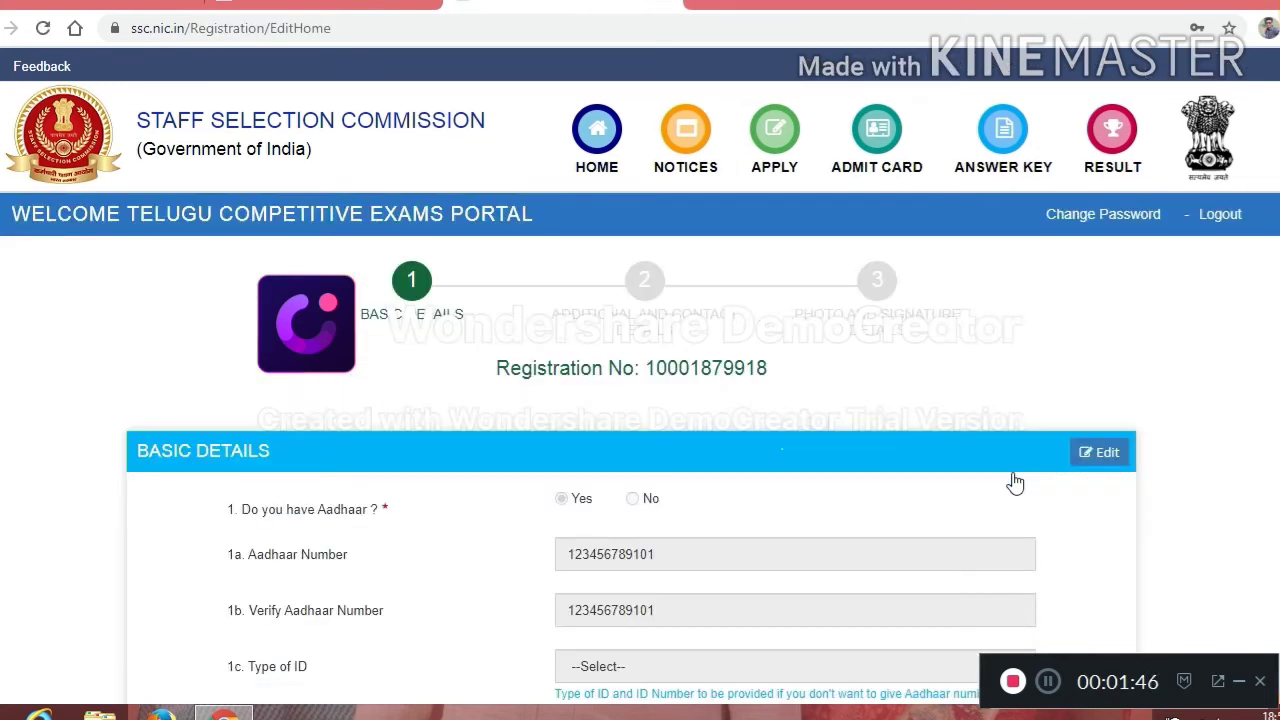
scroll(1262, 283, "down", 3)
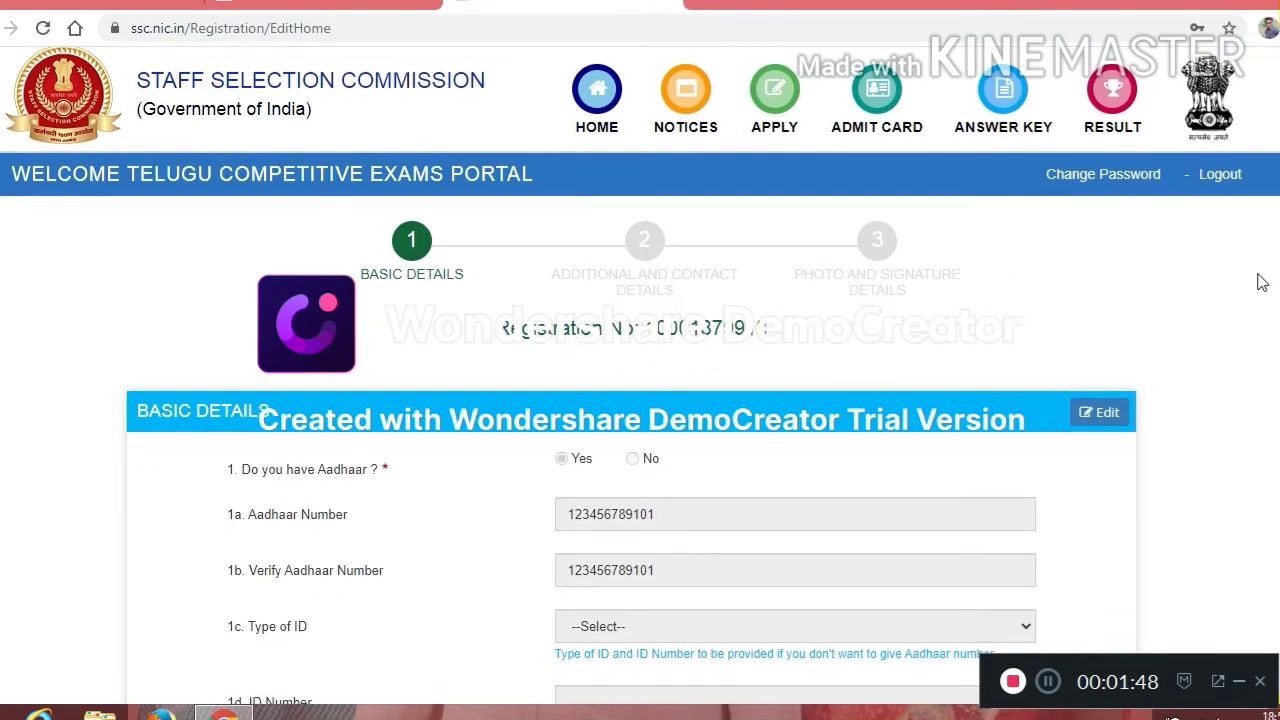
scroll(1262, 283, "down", 1)
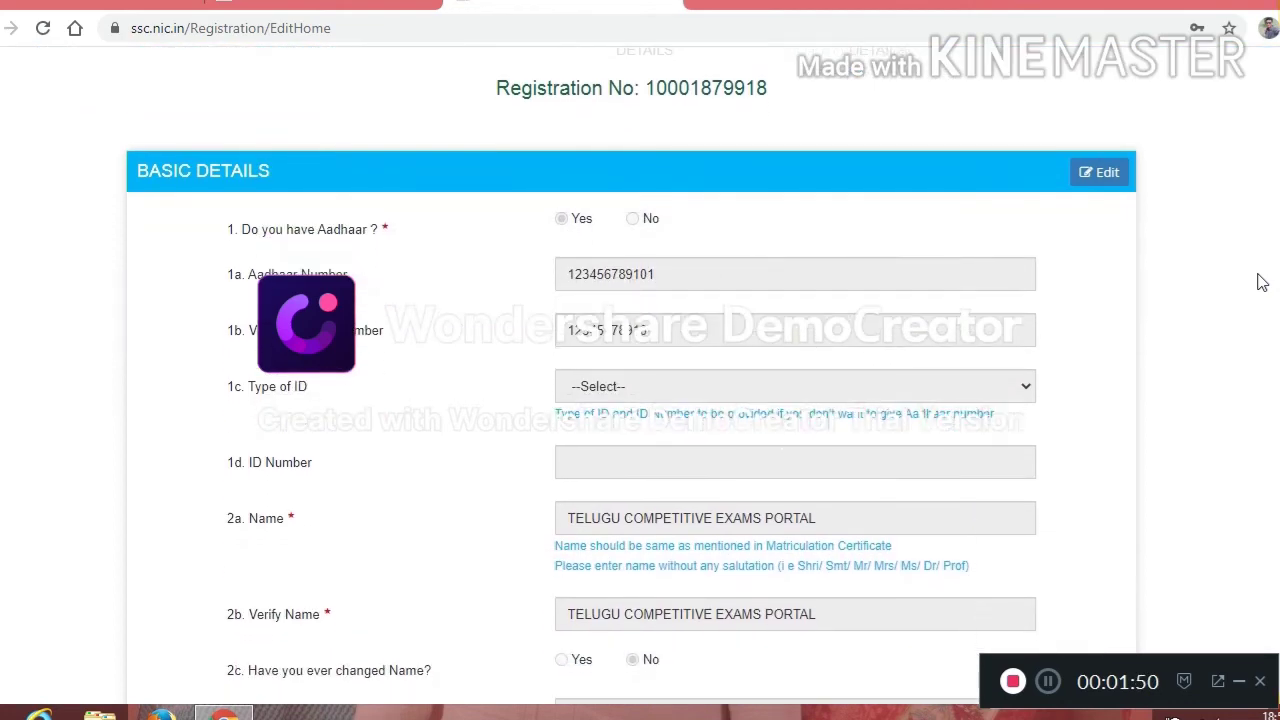
scroll(1262, 283, "down", 3)
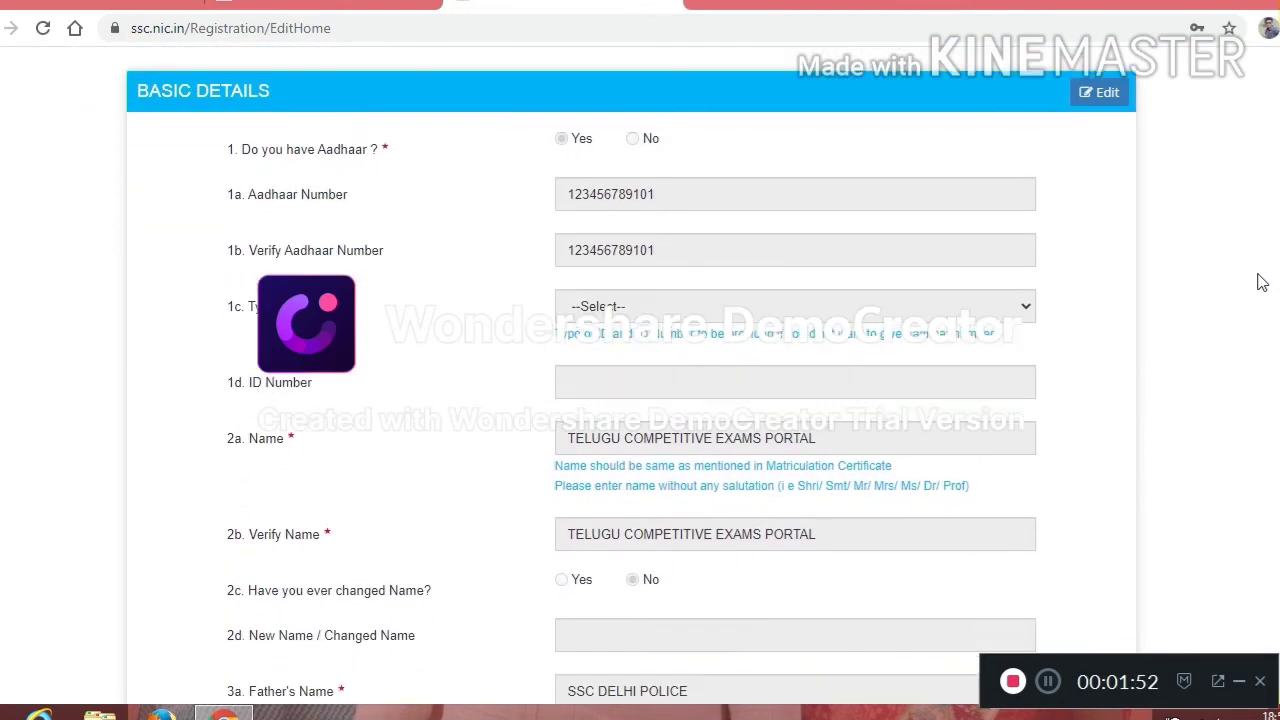
scroll(1262, 283, "down", 3)
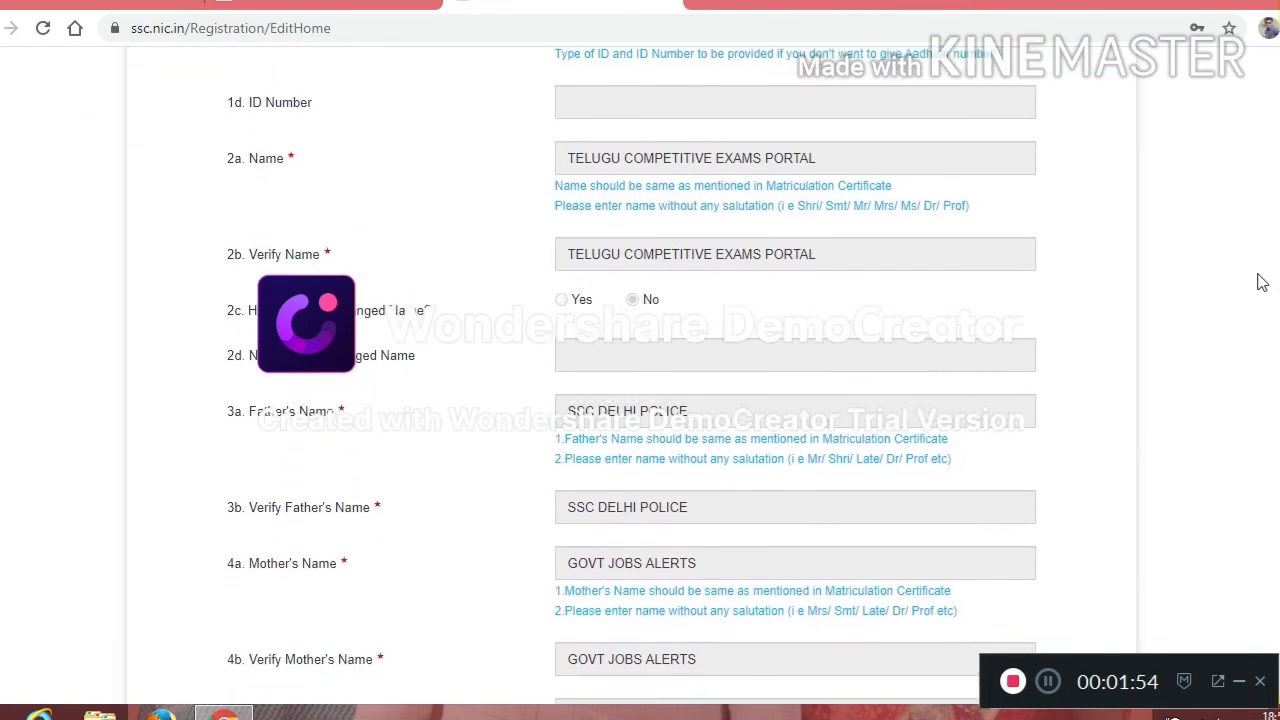
scroll(1262, 283, "down", 2)
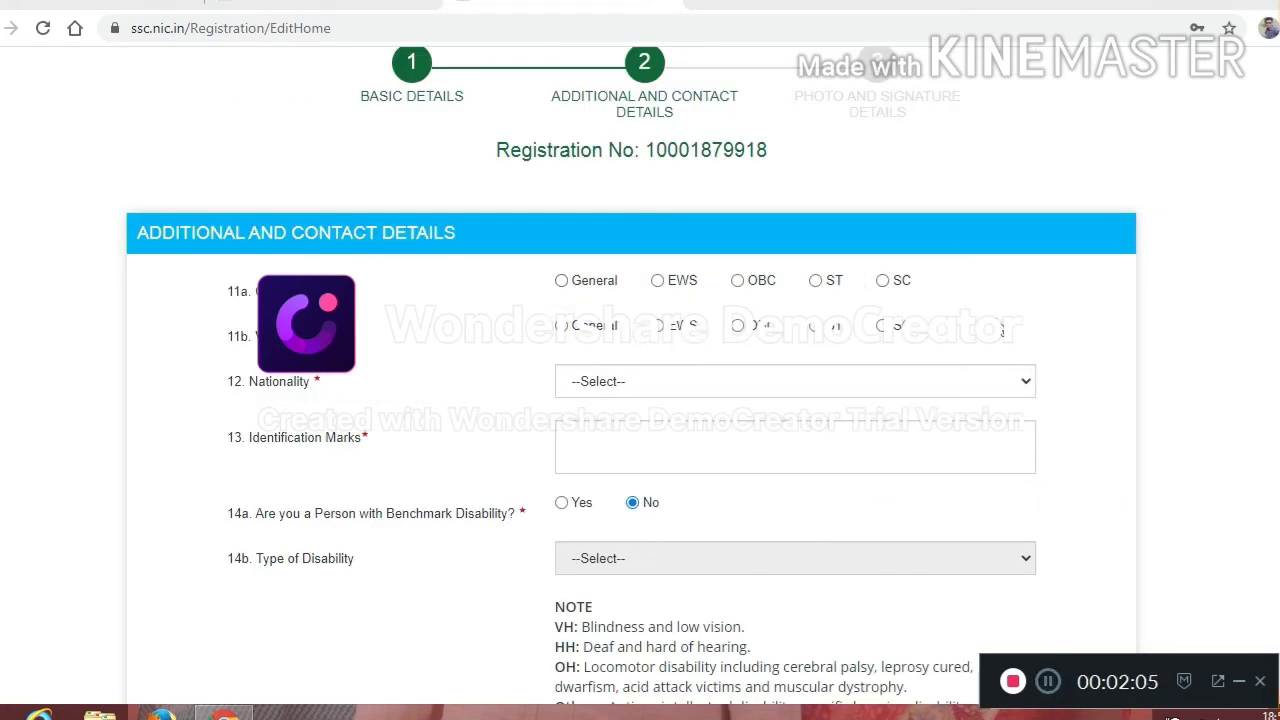
Look over the additional and contact details form and set both the category and its verification to General
scroll(1001, 330, "down", 1)
scroll(1001, 330, "down", 10)
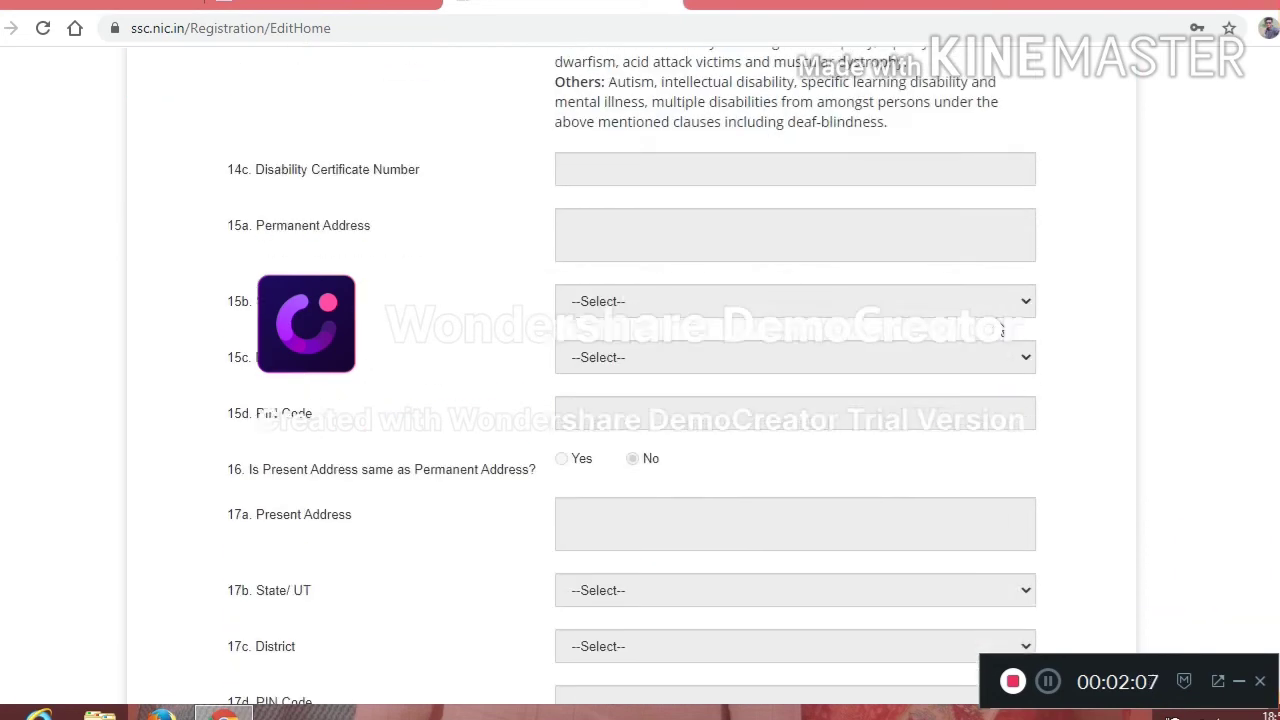
scroll(1001, 330, "up", 1)
scroll(1001, 332, "up", 10)
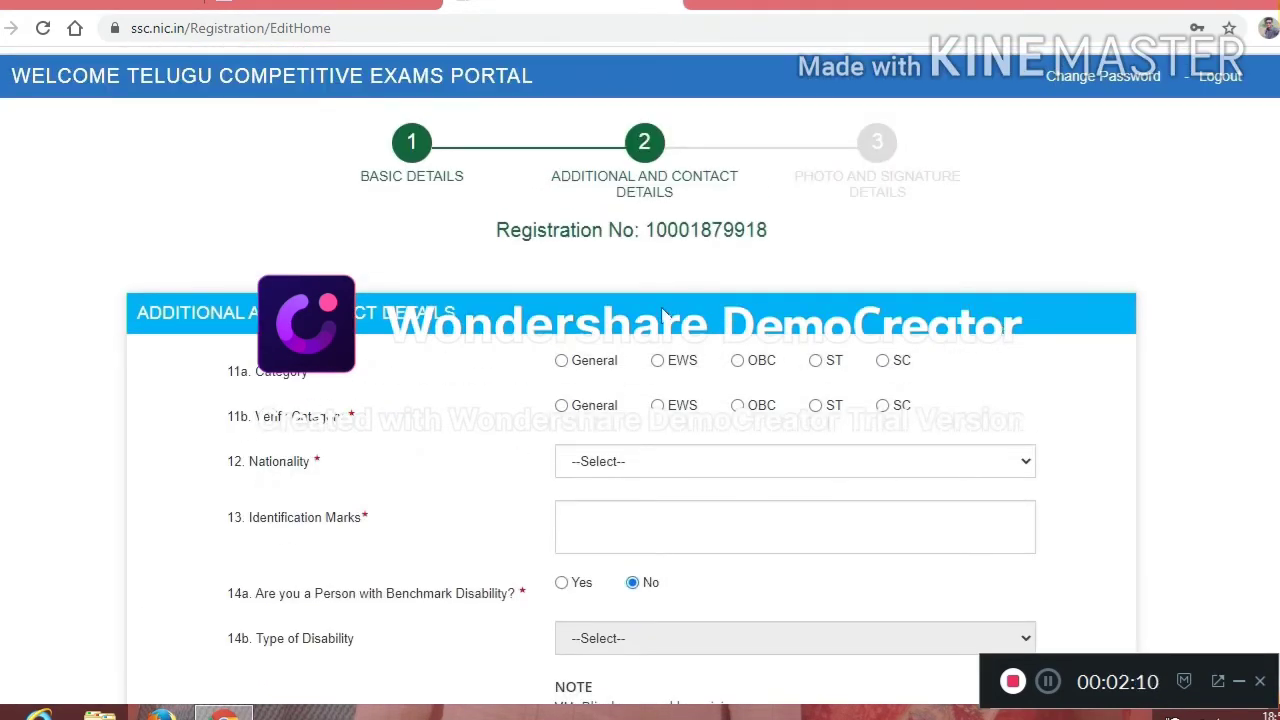
left_click(561, 361)
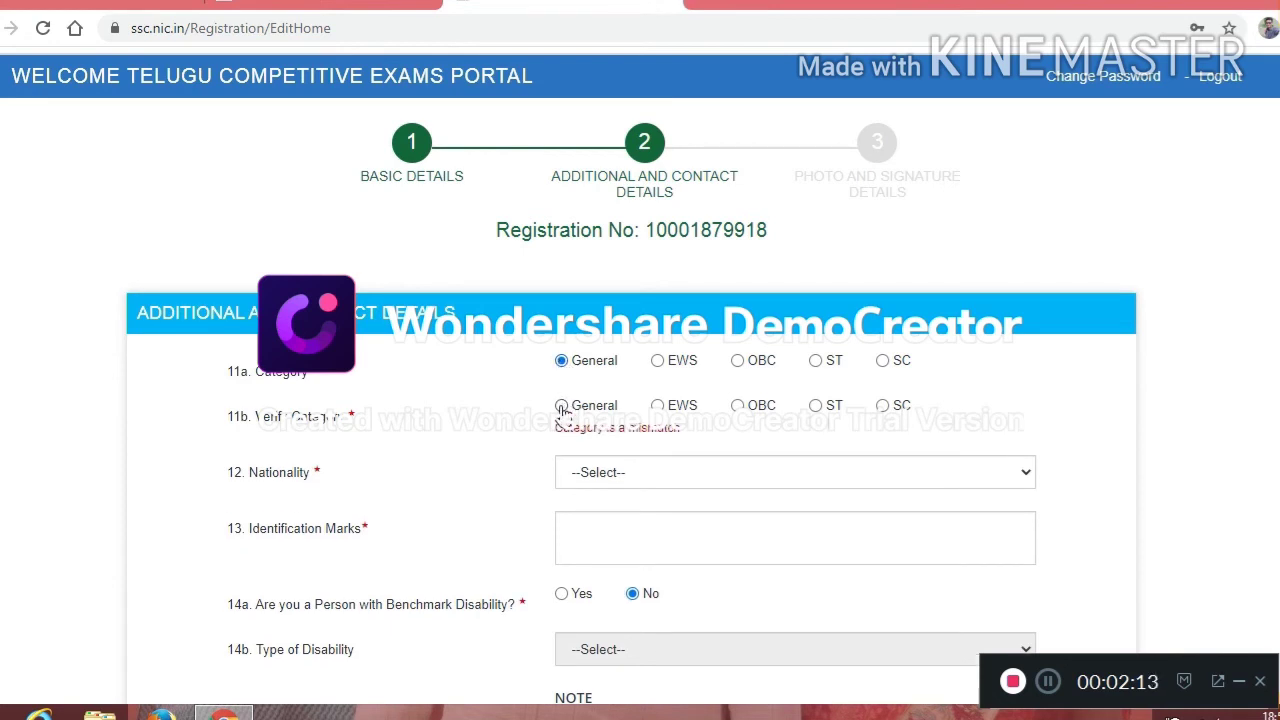
left_click(562, 406)
Set the nationality to Citizen of India and enter DFEWMFNEJKF as the identification marks
left_click(609, 470)
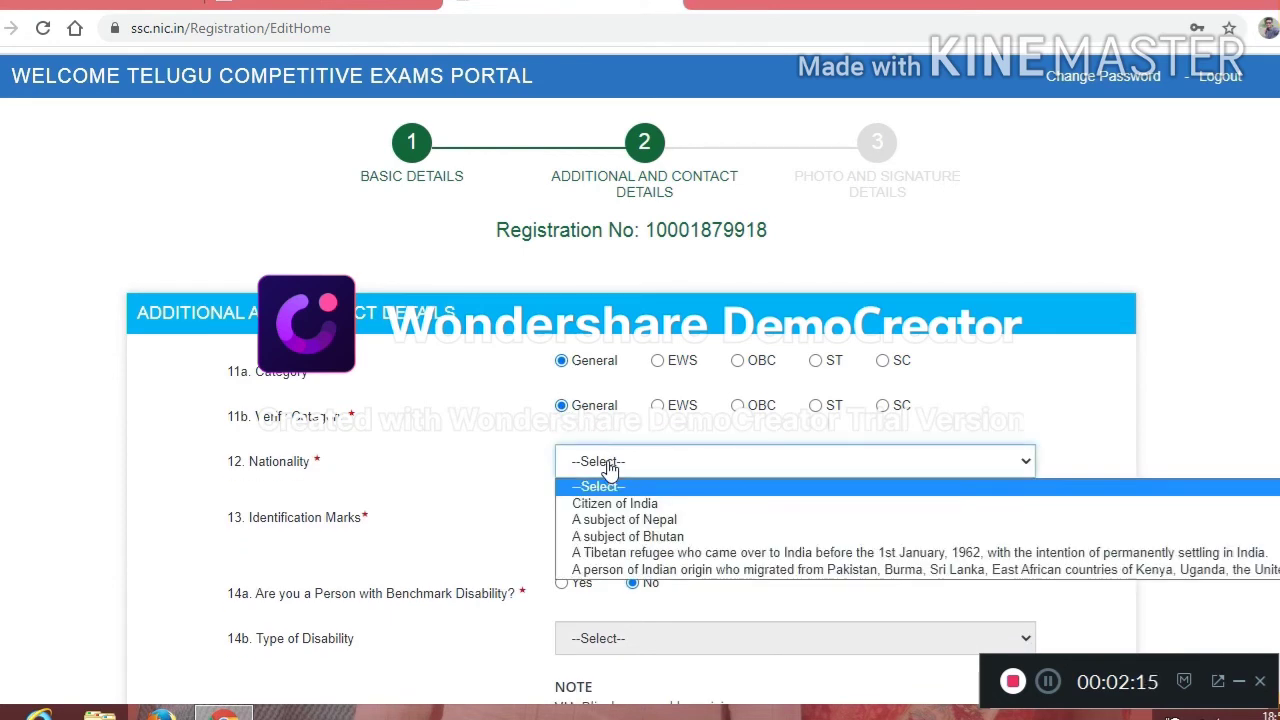
left_click(634, 505)
left_click(634, 534)
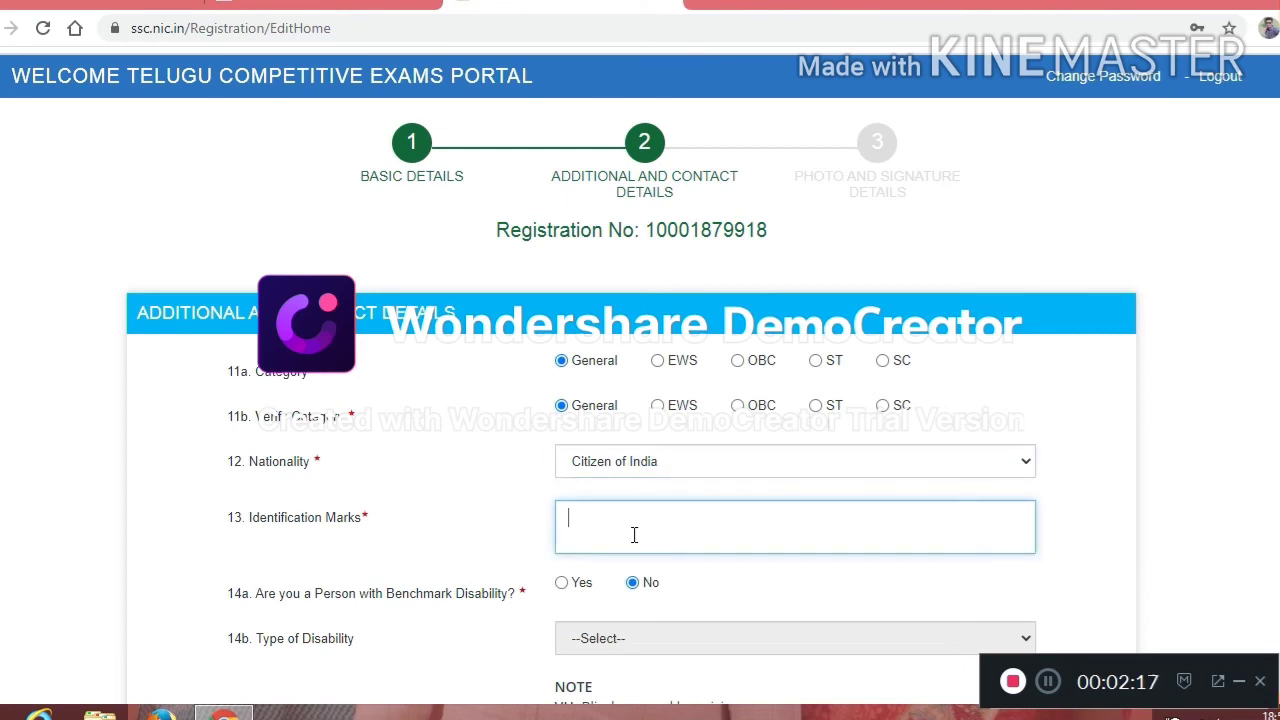
type("DFEWMFNEJKF")
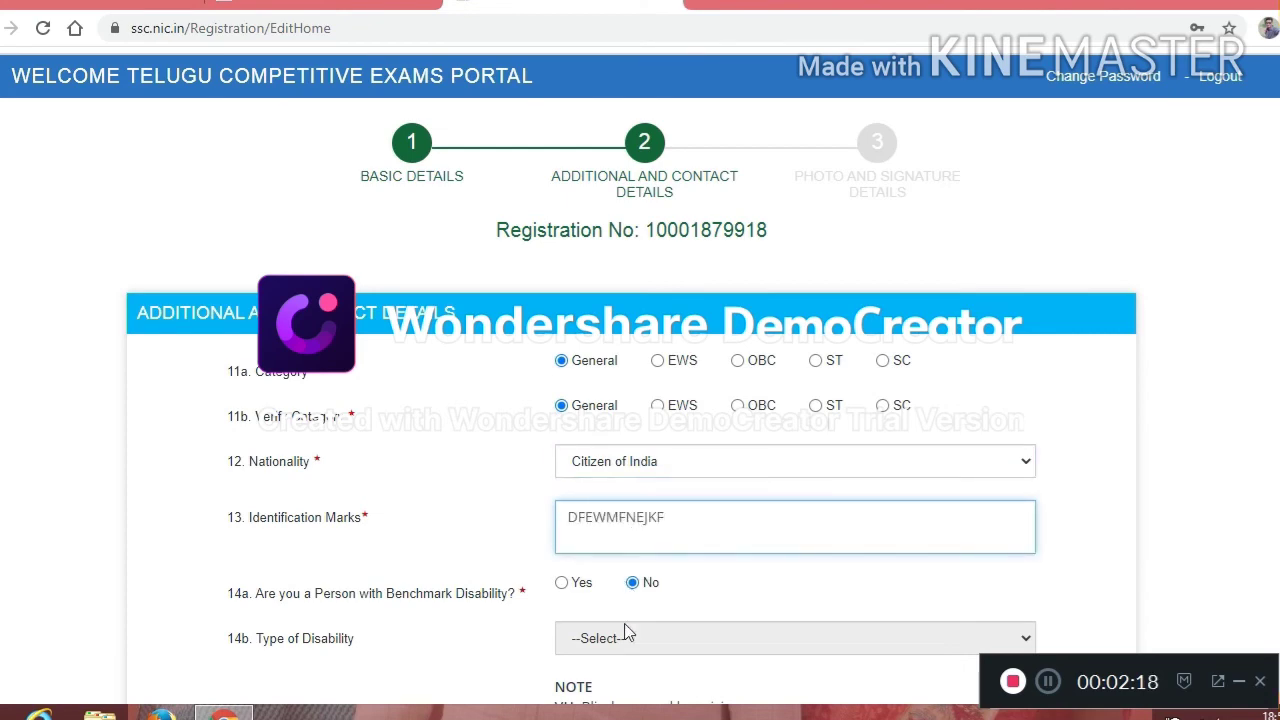
Fill in the applicant's permanent address under the contact details
left_click(450, 638)
scroll(451, 640, "down", 1)
scroll(451, 640, "down", 6)
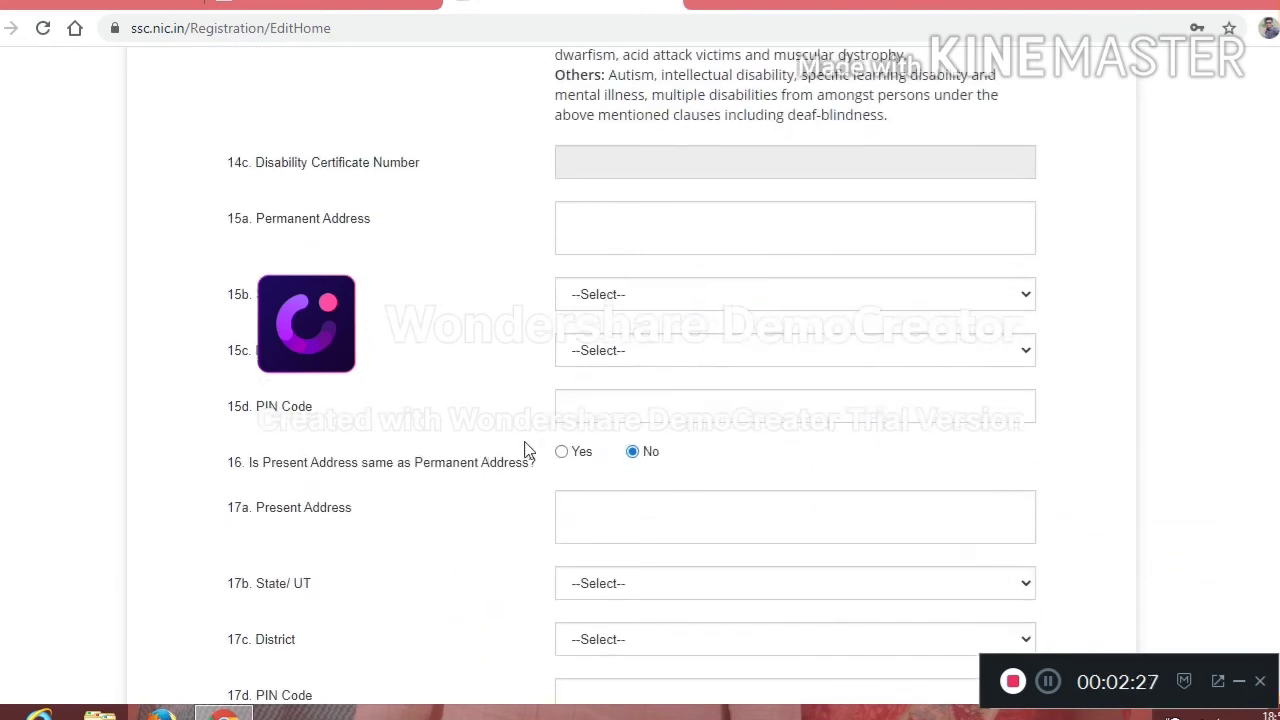
left_click(689, 254)
type("JKNDFSKJFDSKGVNFSKJGJFV")
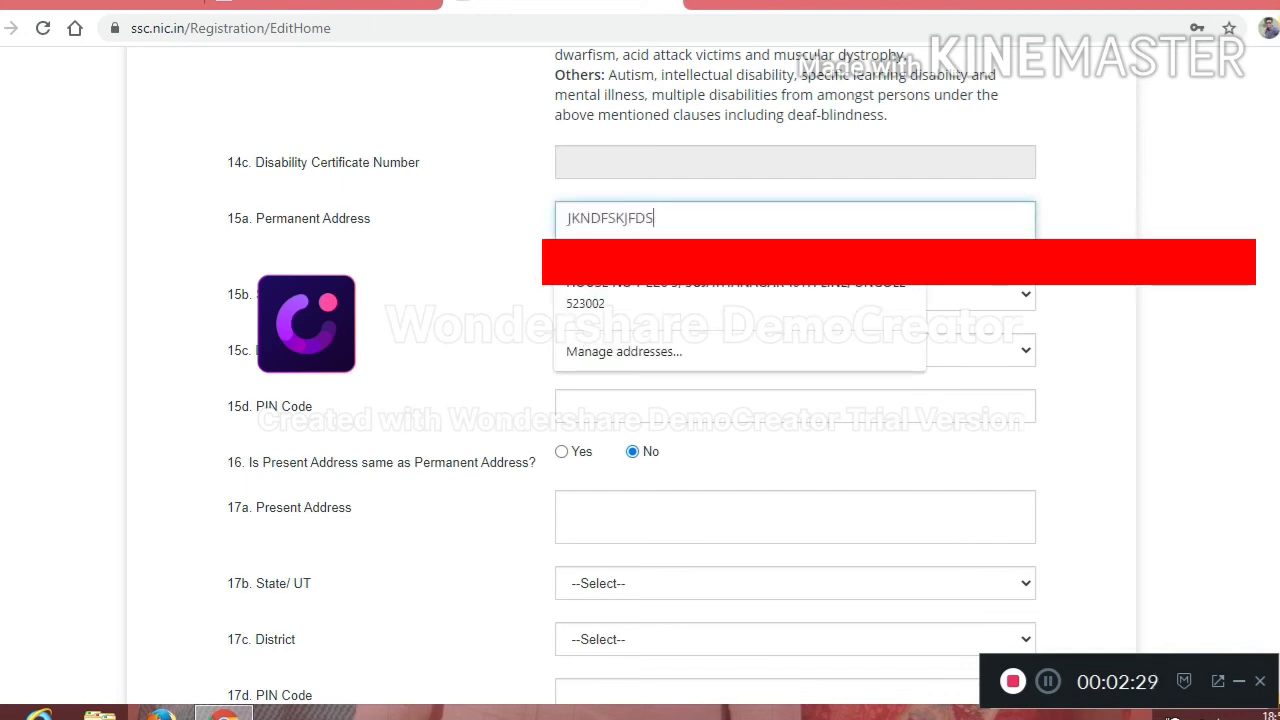
left_click(396, 367)
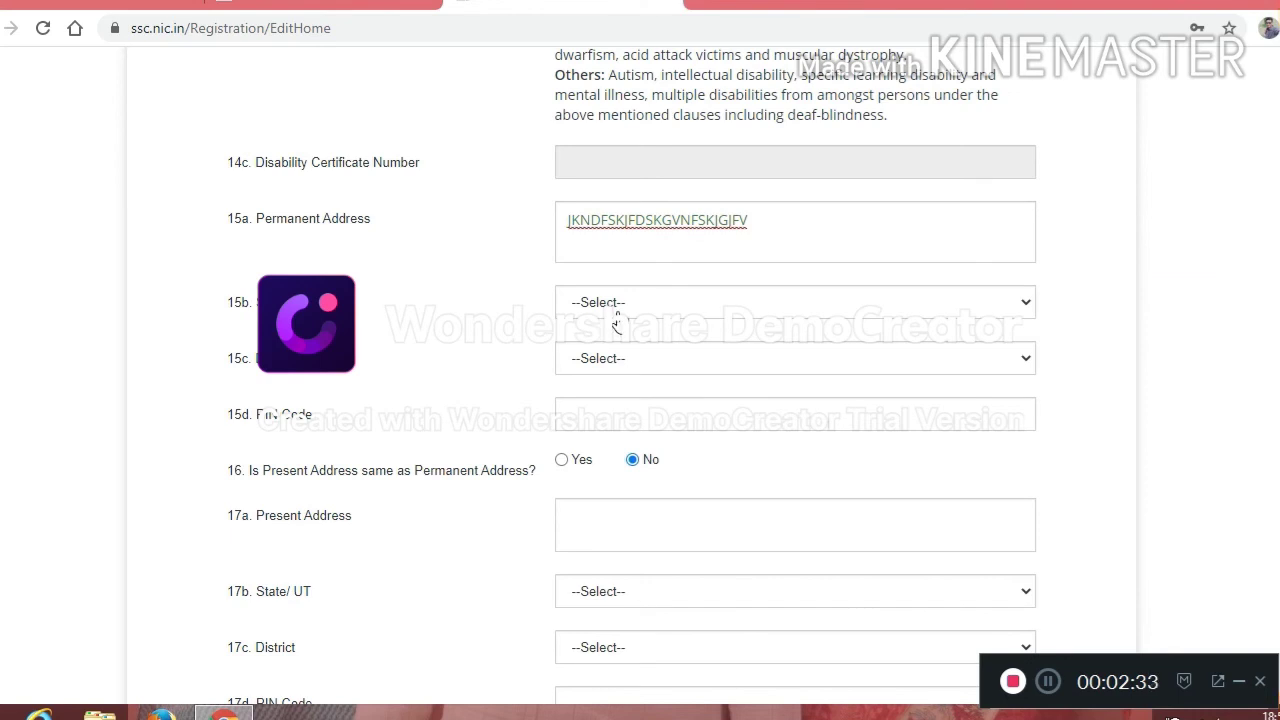
left_click(1049, 686)
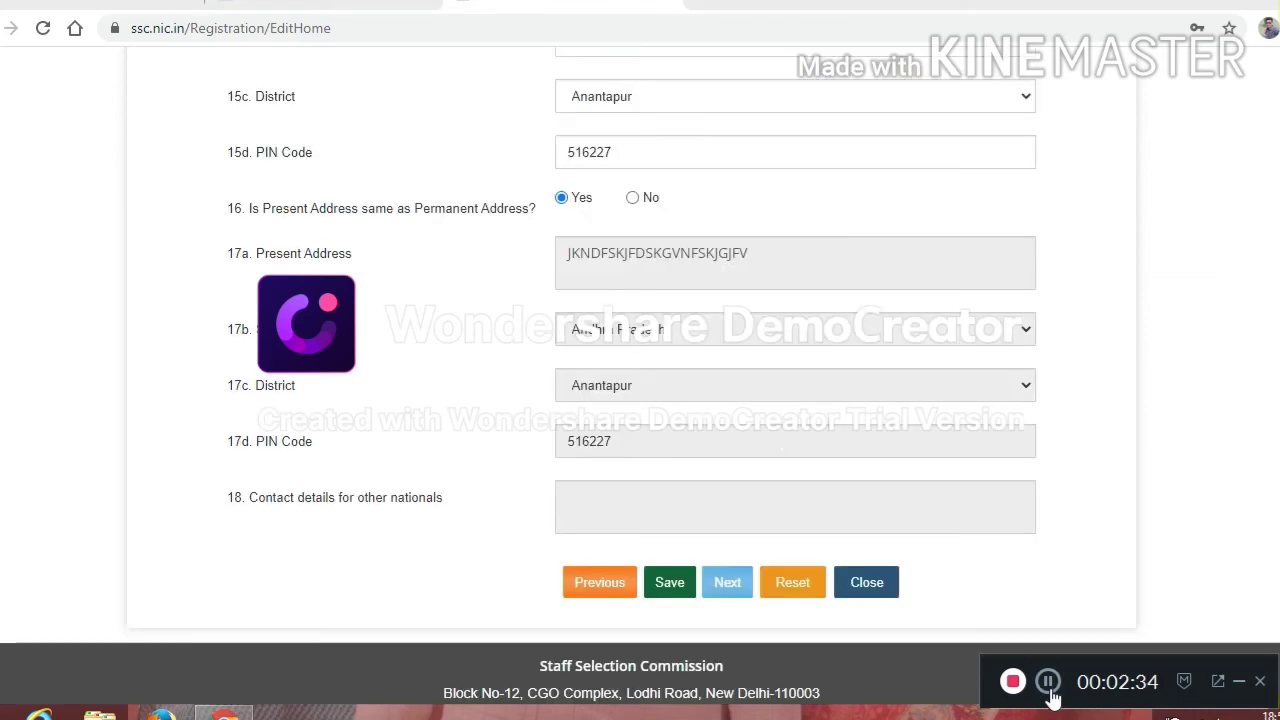
Review the additional and contact details form, from the category and disability entries to the present address question
scroll(1220, 486, "up", 4)
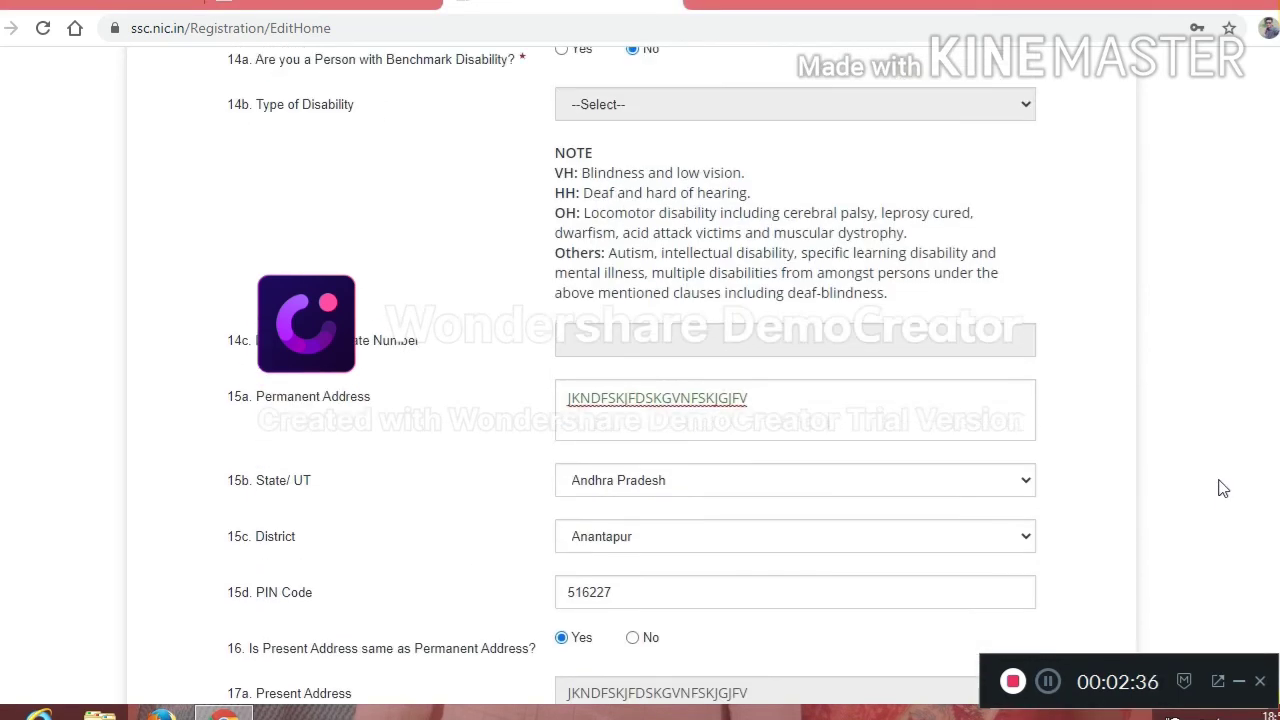
scroll(1222, 488, "down", 1)
scroll(1222, 488, "up", 4)
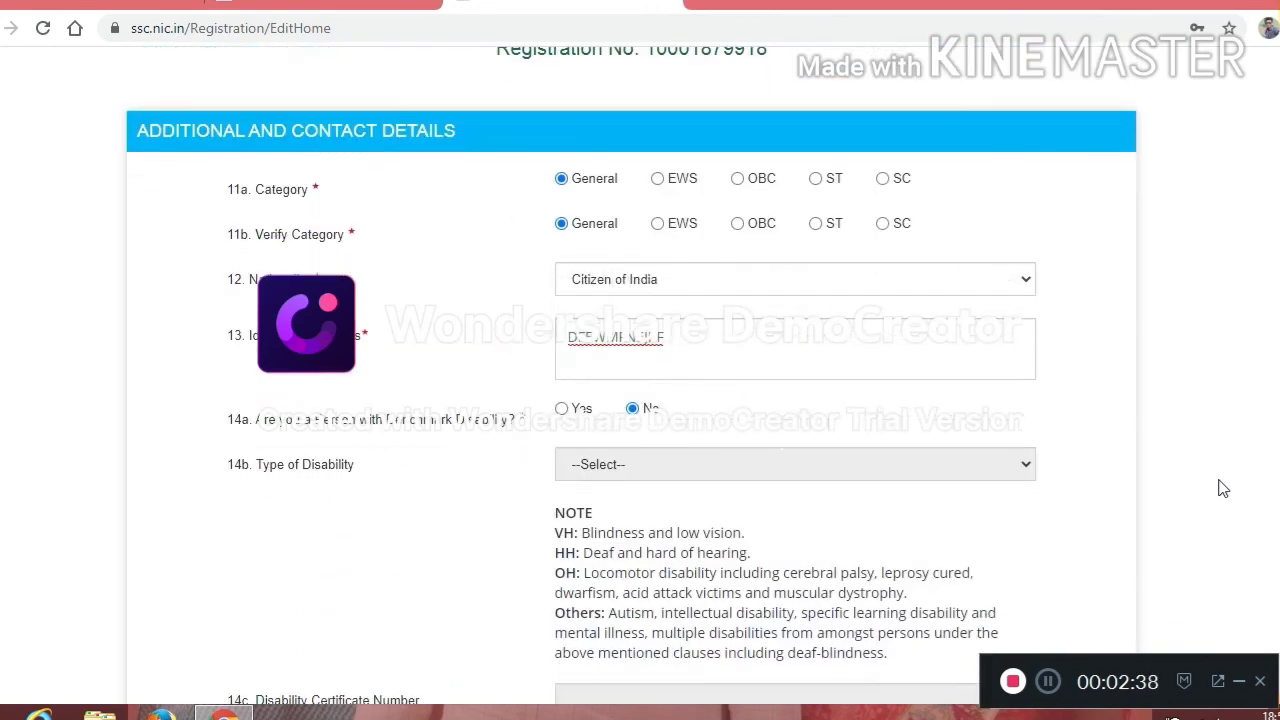
scroll(1222, 488, "down", 1)
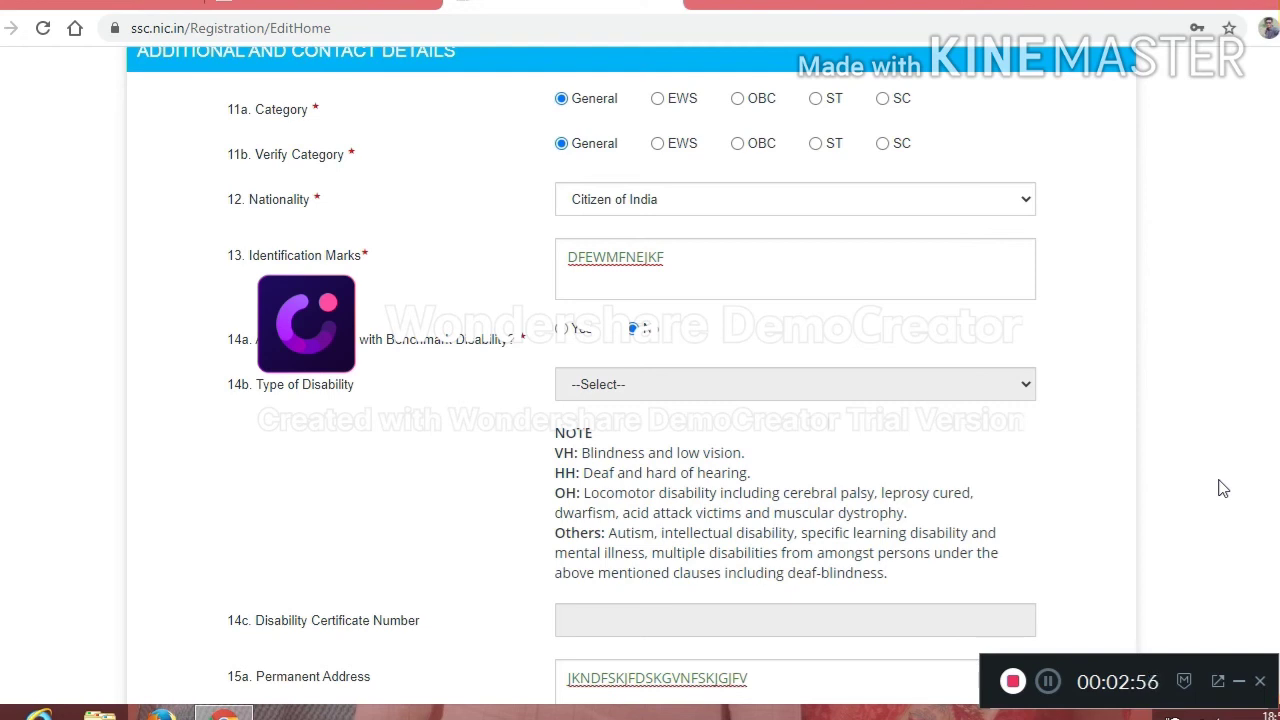
scroll(1218, 488, "down", 1)
scroll(1218, 488, "down", 3)
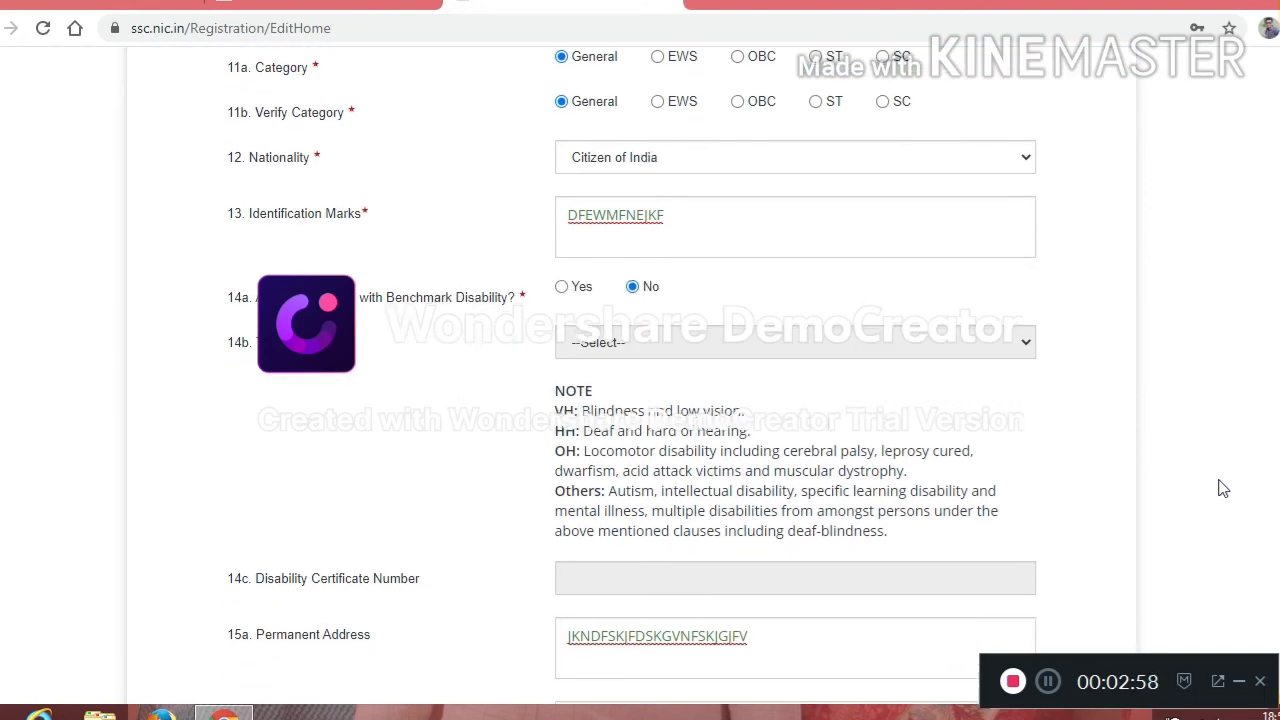
scroll(1218, 488, "down", 1)
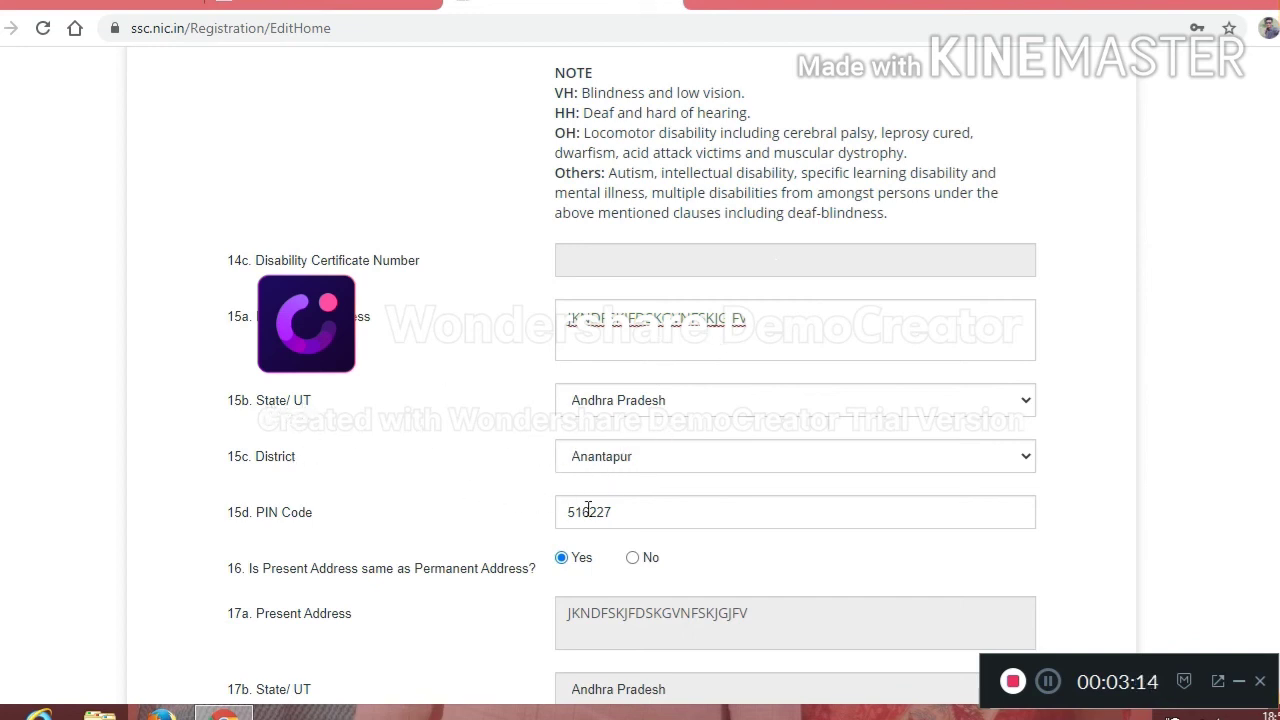
scroll(731, 591, "down", 4)
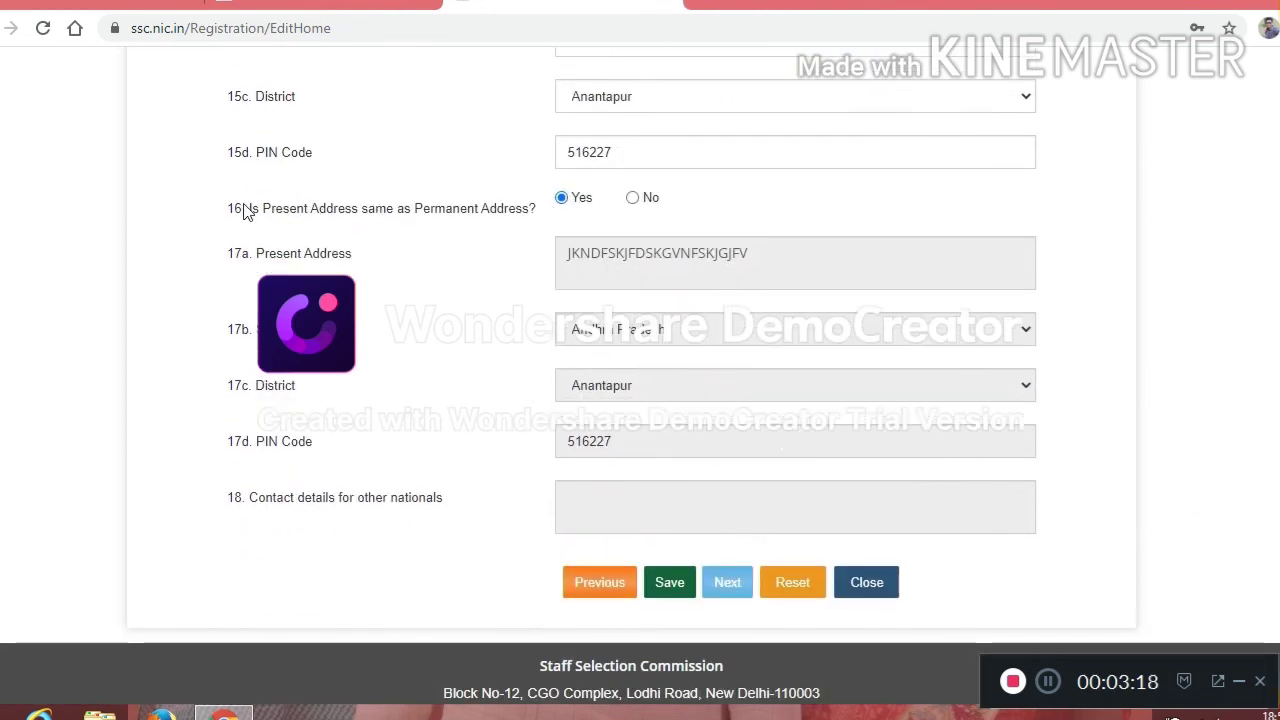
left_click_drag(243, 213, 437, 251)
left_click(437, 251)
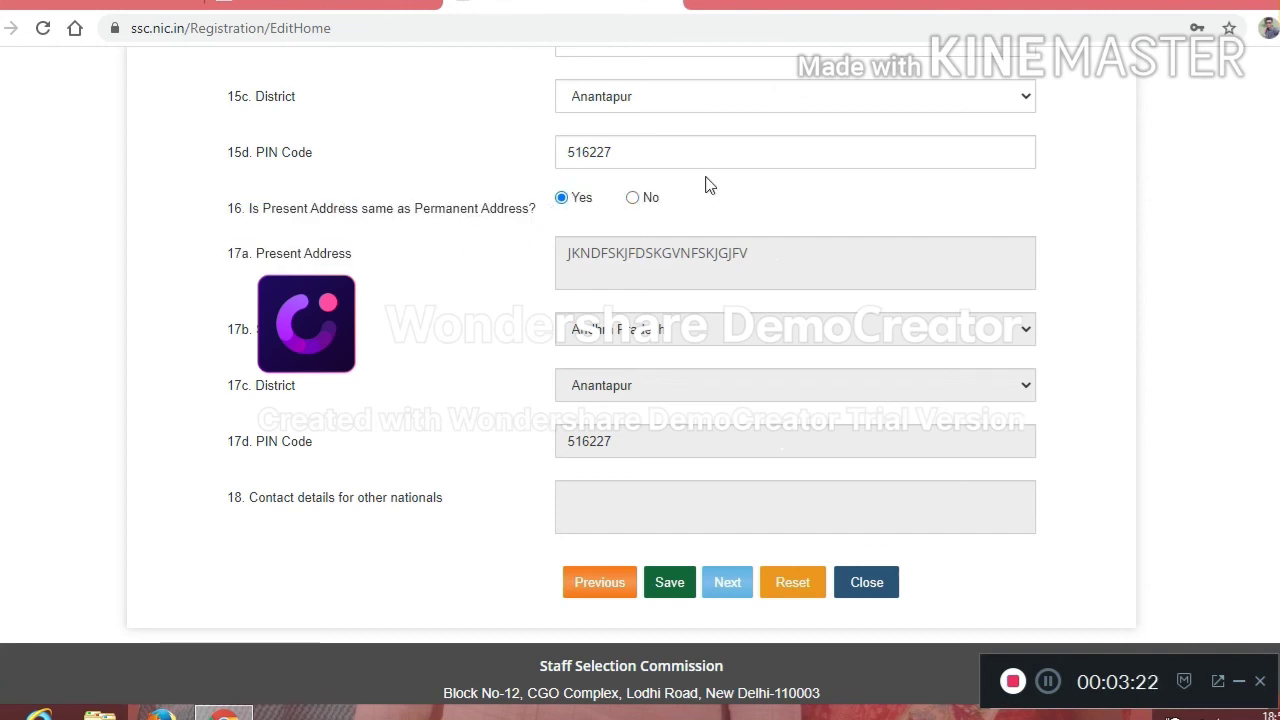
Mark the present address as the same as the permanent address, save the additional and contact details and dismiss the message
left_click(632, 199)
left_click(561, 199)
left_click(666, 588)
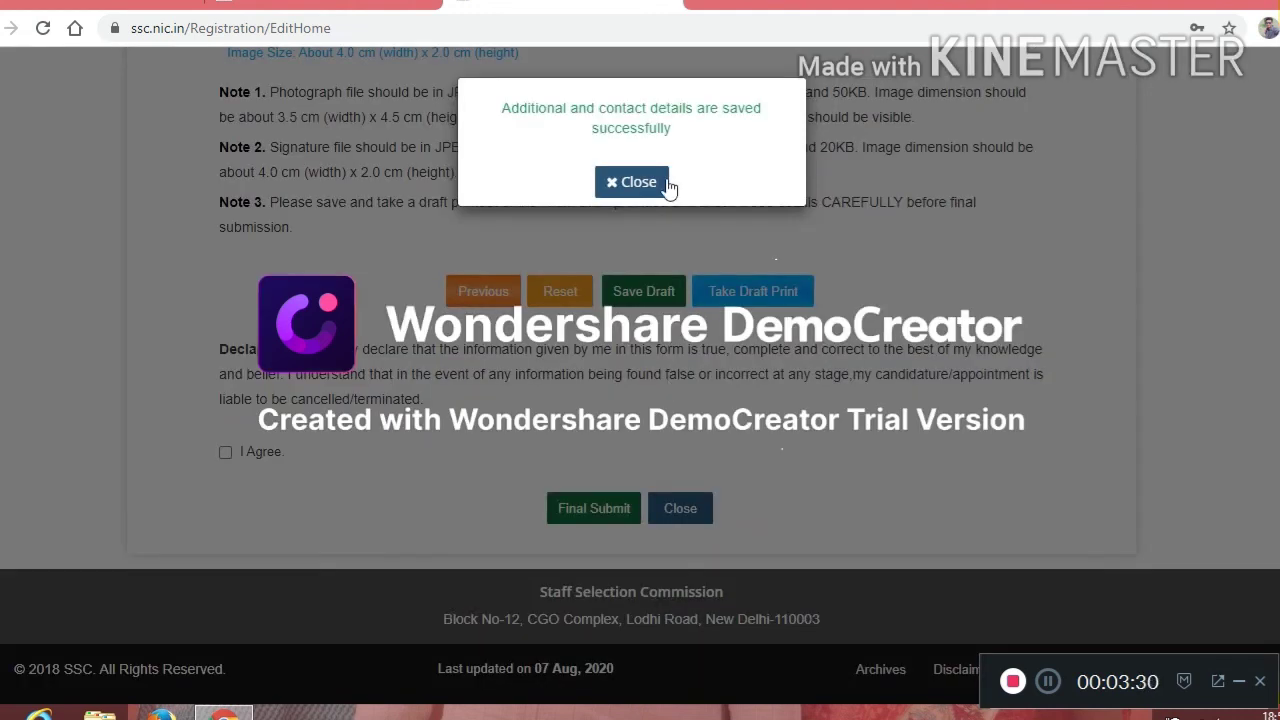
left_click(624, 182)
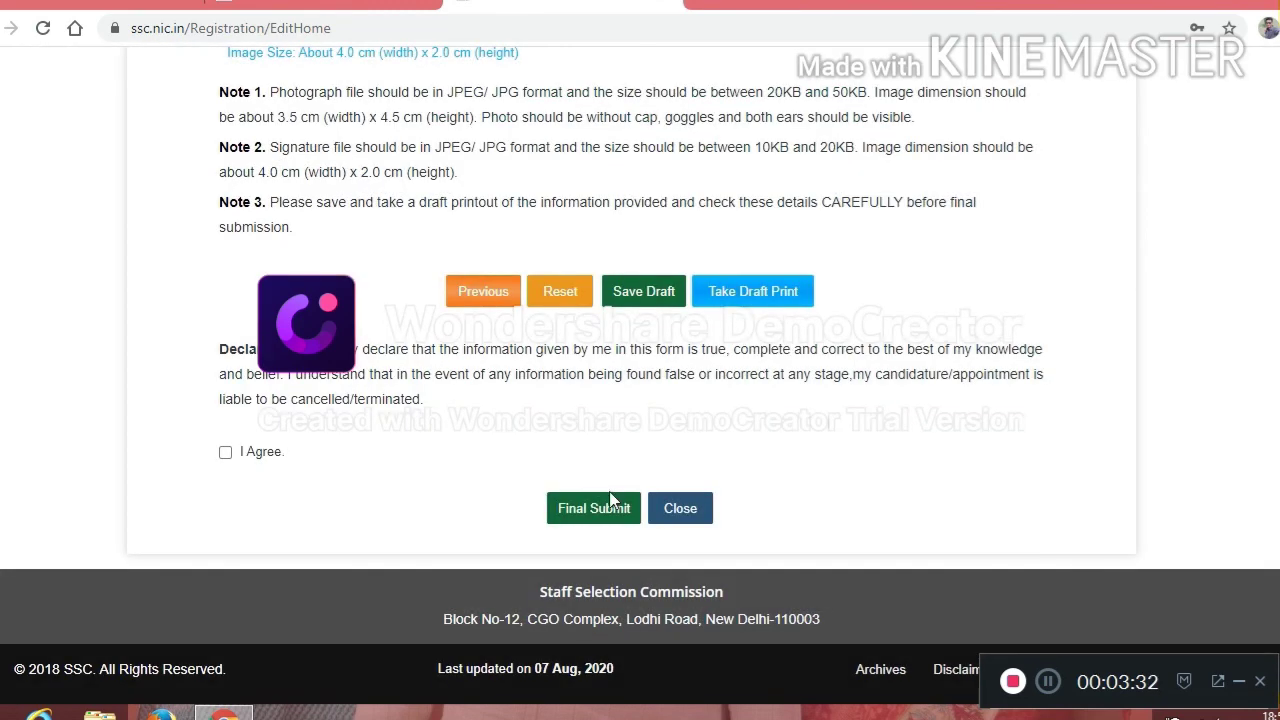
Look over the photo and signature upload requirements and try to save the registration as a draft
scroll(563, 440, "up", 1)
scroll(562, 440, "up", 5)
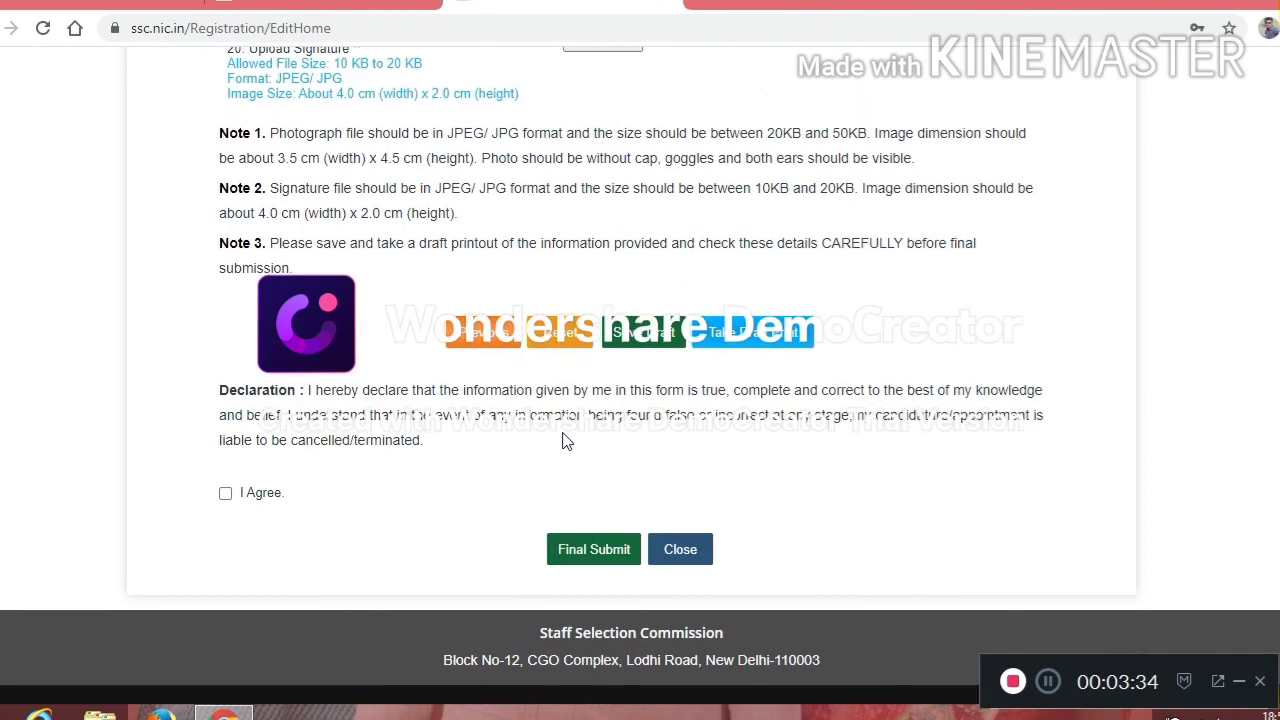
scroll(563, 440, "down", 1)
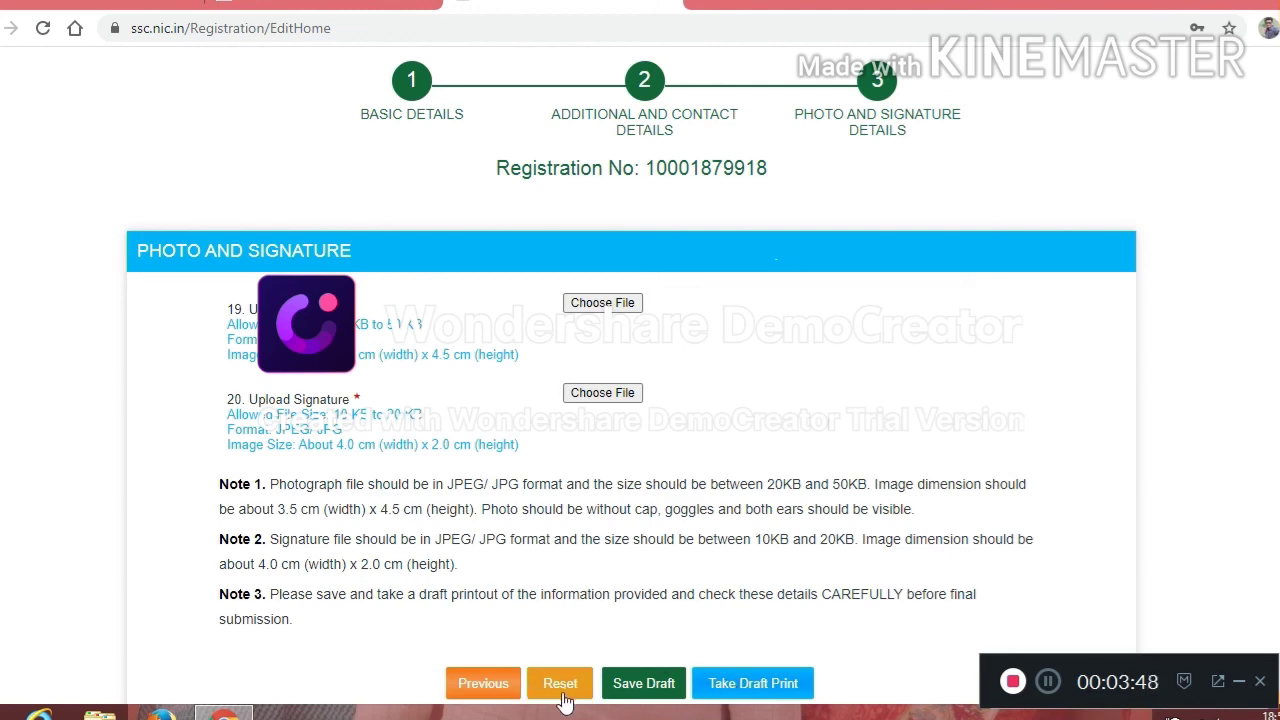
scroll(738, 592, "down", 1)
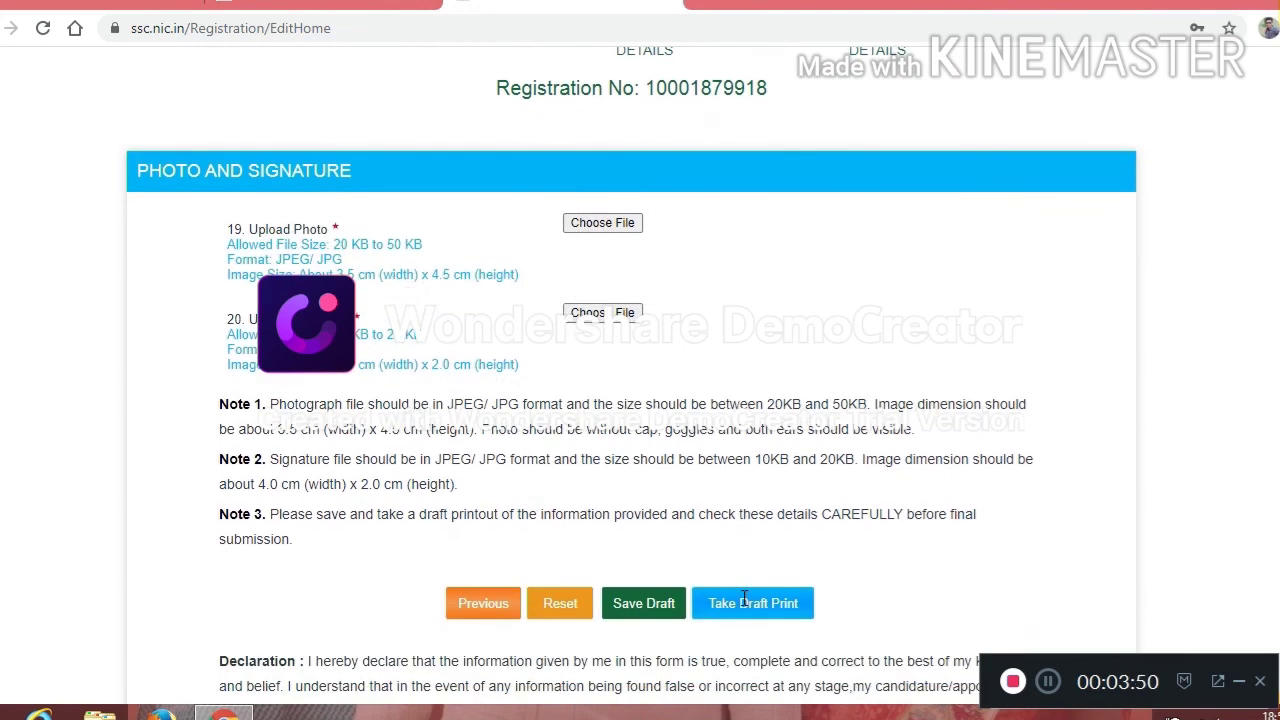
scroll(744, 600, "up", 1)
left_click(645, 645)
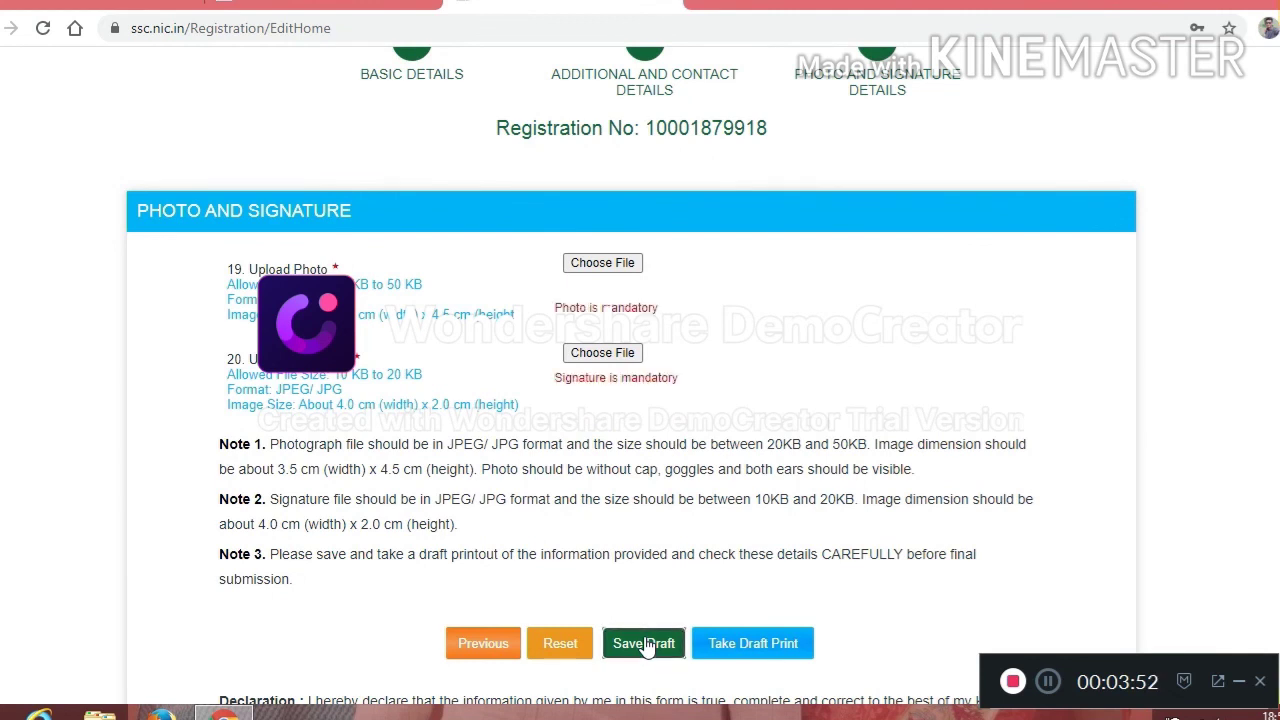
left_click(1040, 695)
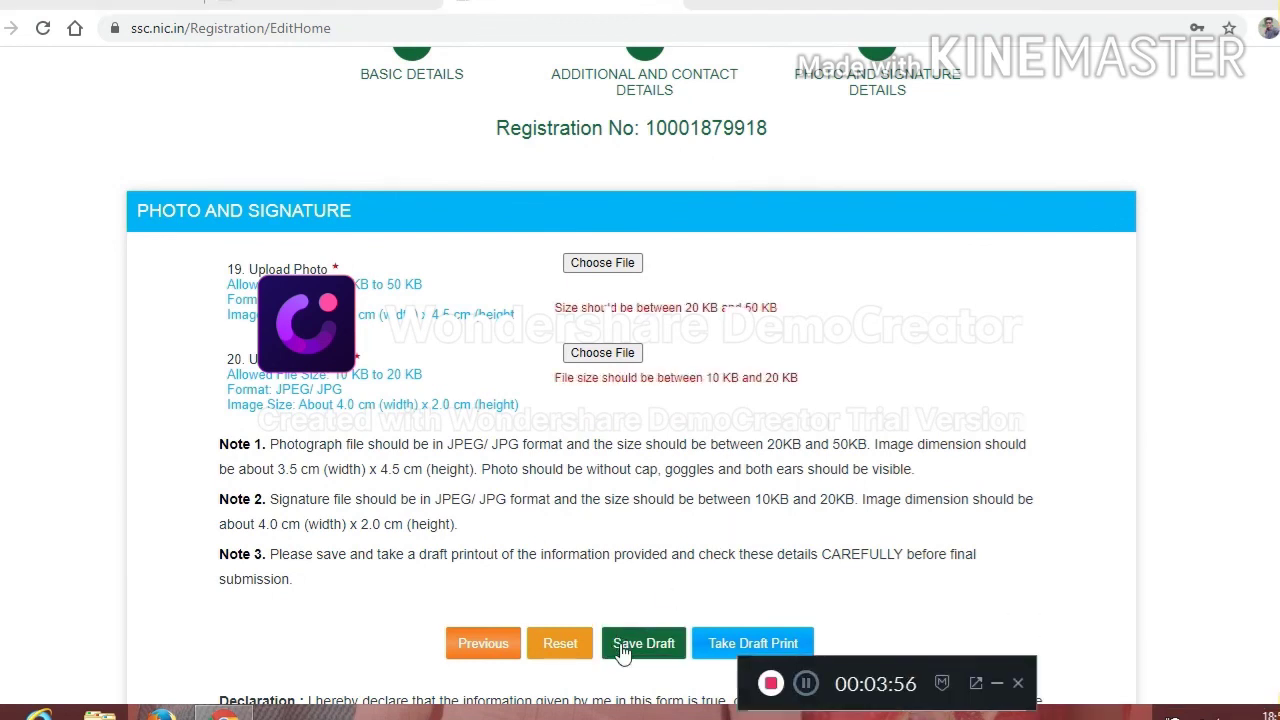
left_click(622, 648)
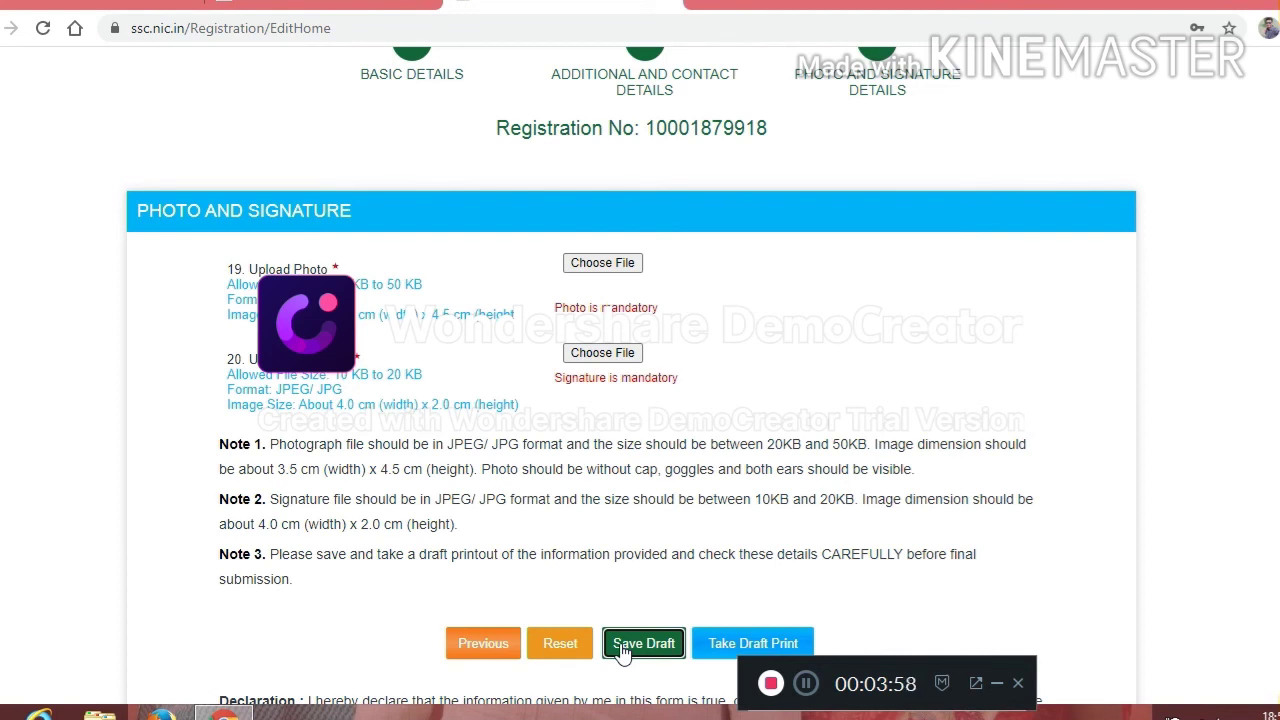